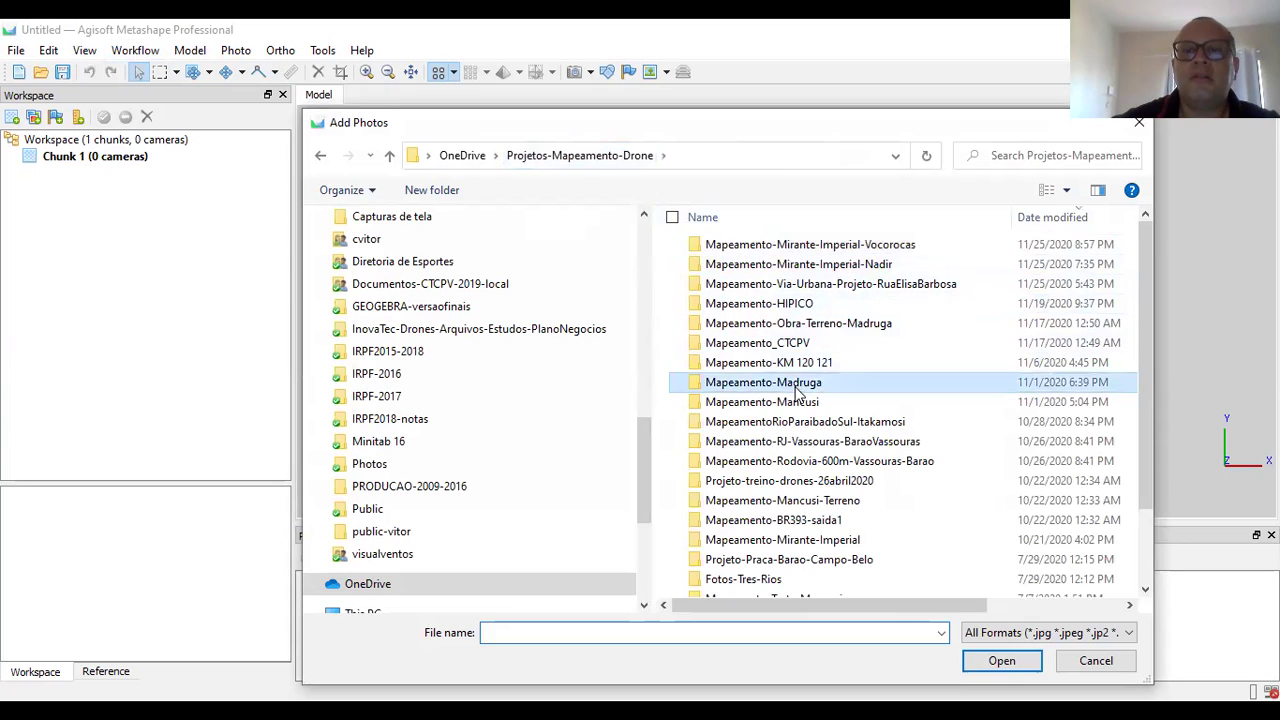
Add all the DJI photos from the Area3Reduzida folder inside Mapeamento-Madruga to Chunk 1.
double_click(770, 316)
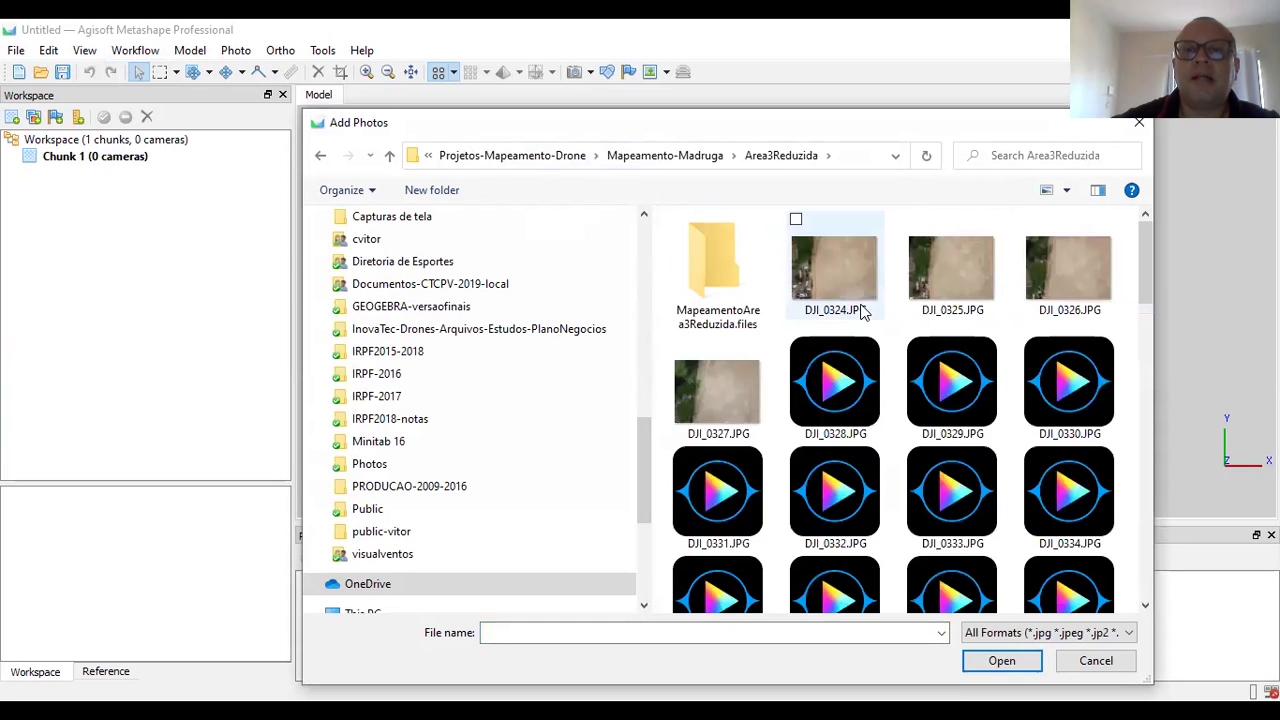
click(846, 290)
key(ctrl+a)
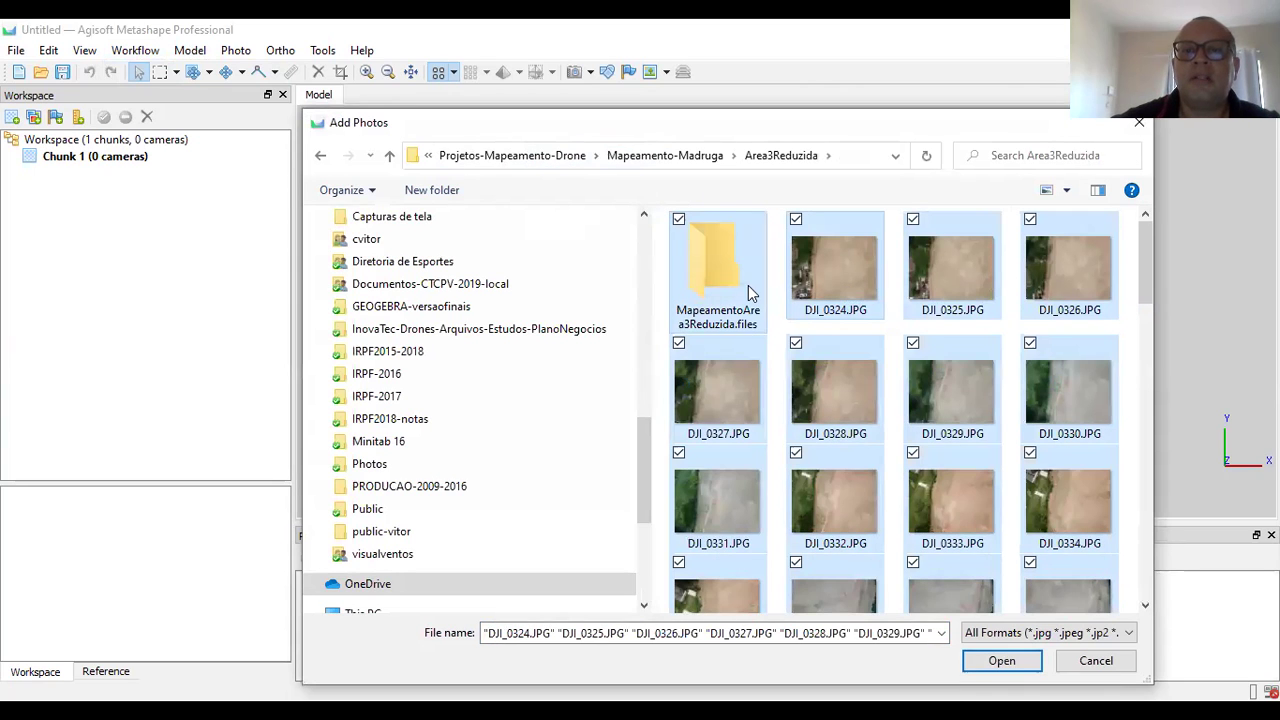
scroll(892, 330, down, 15)
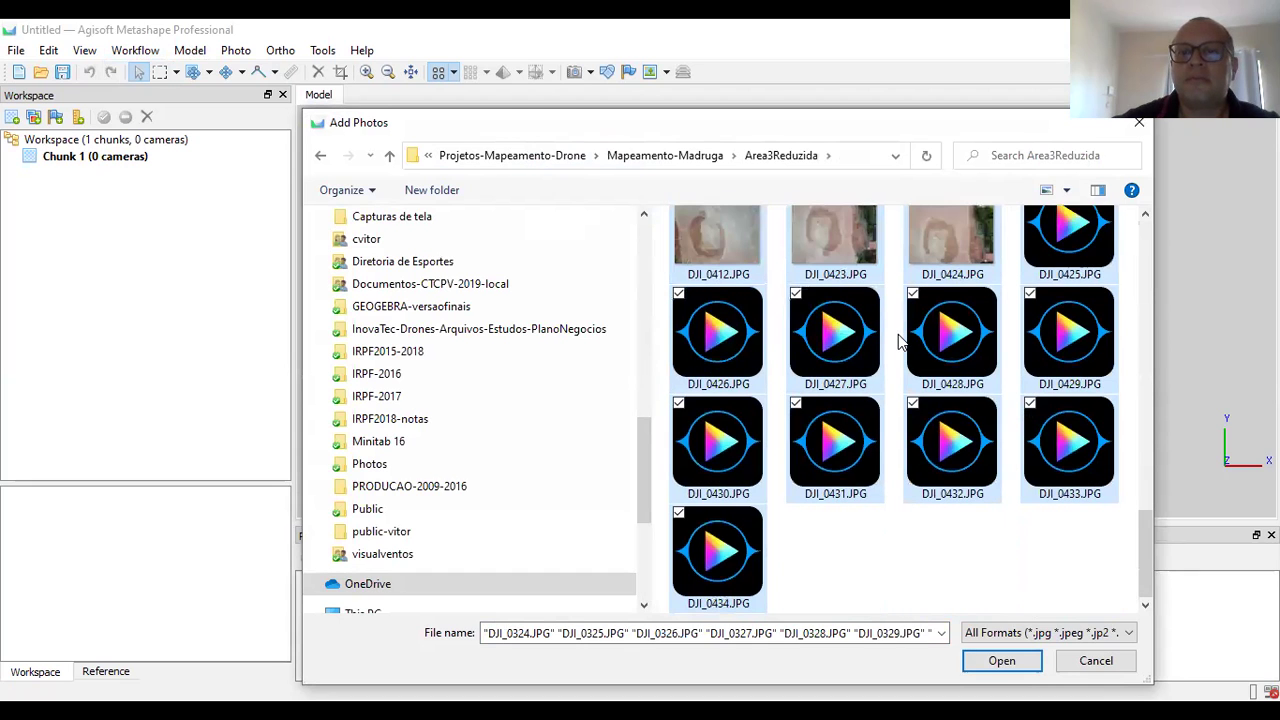
scroll(890, 415, up, 1)
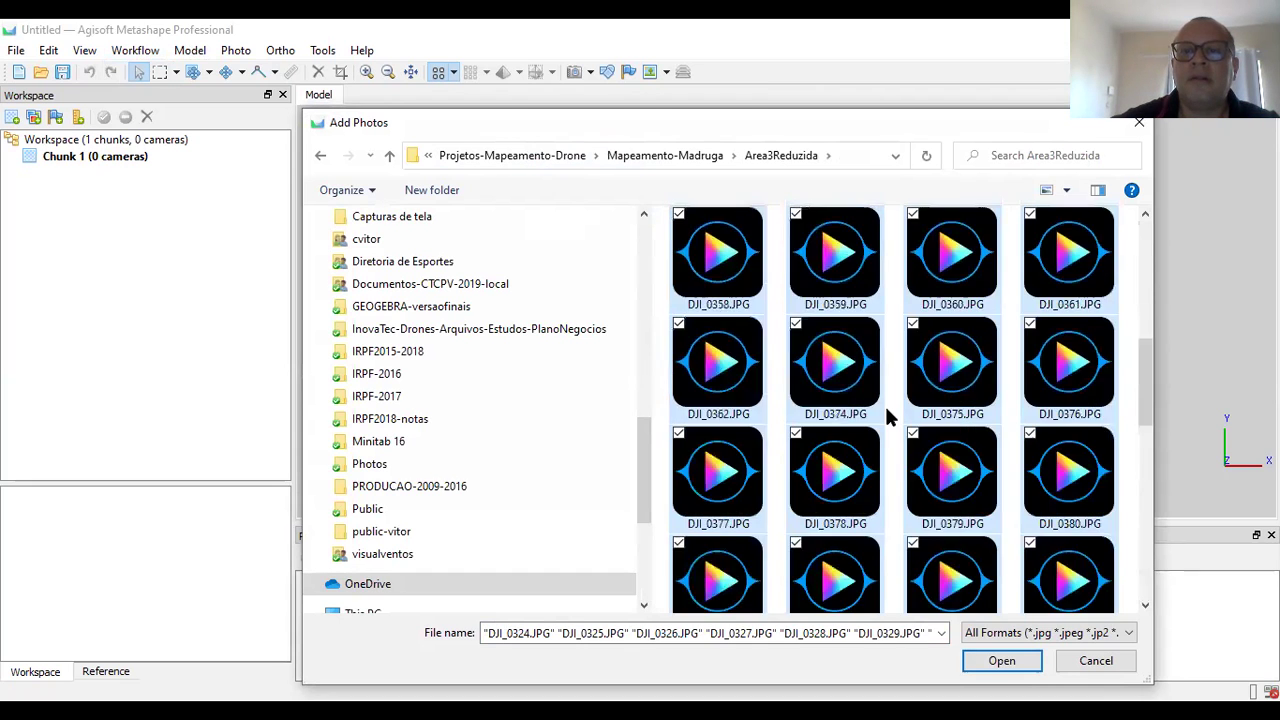
click(1004, 662)
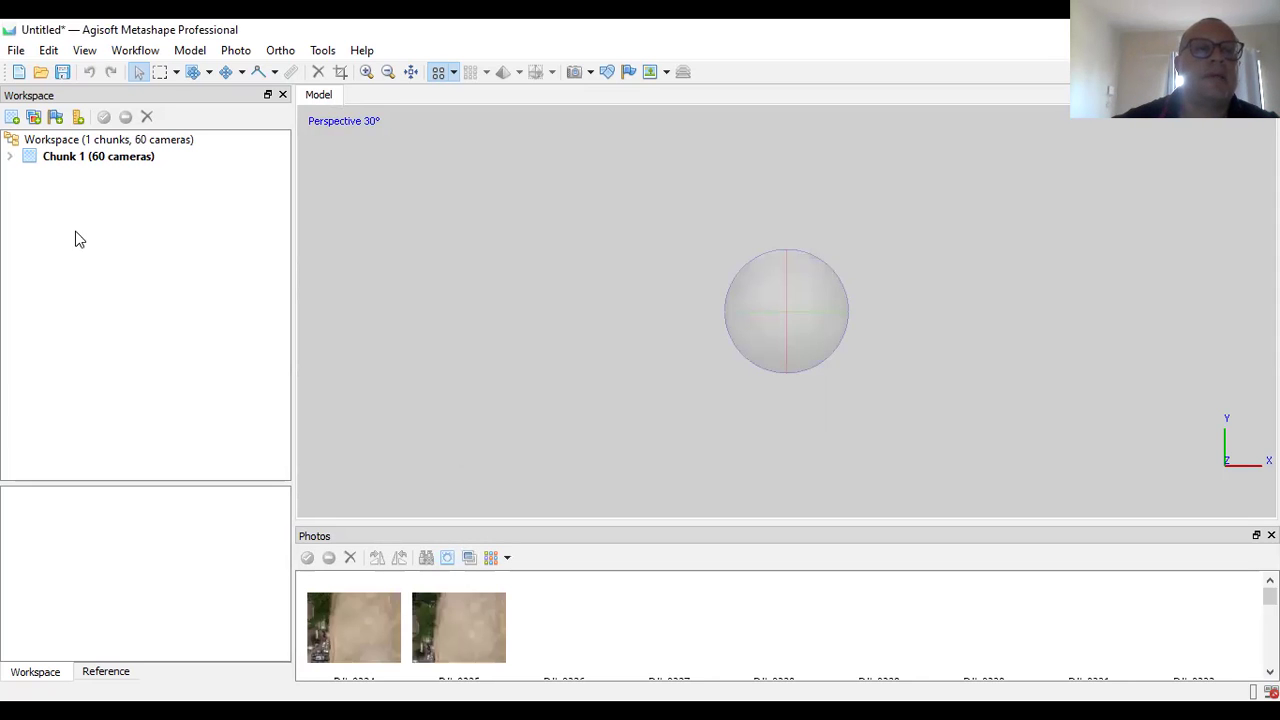
Expand Chunk 1 and its Cameras folder and look through the list of imported photos.
click(12, 157)
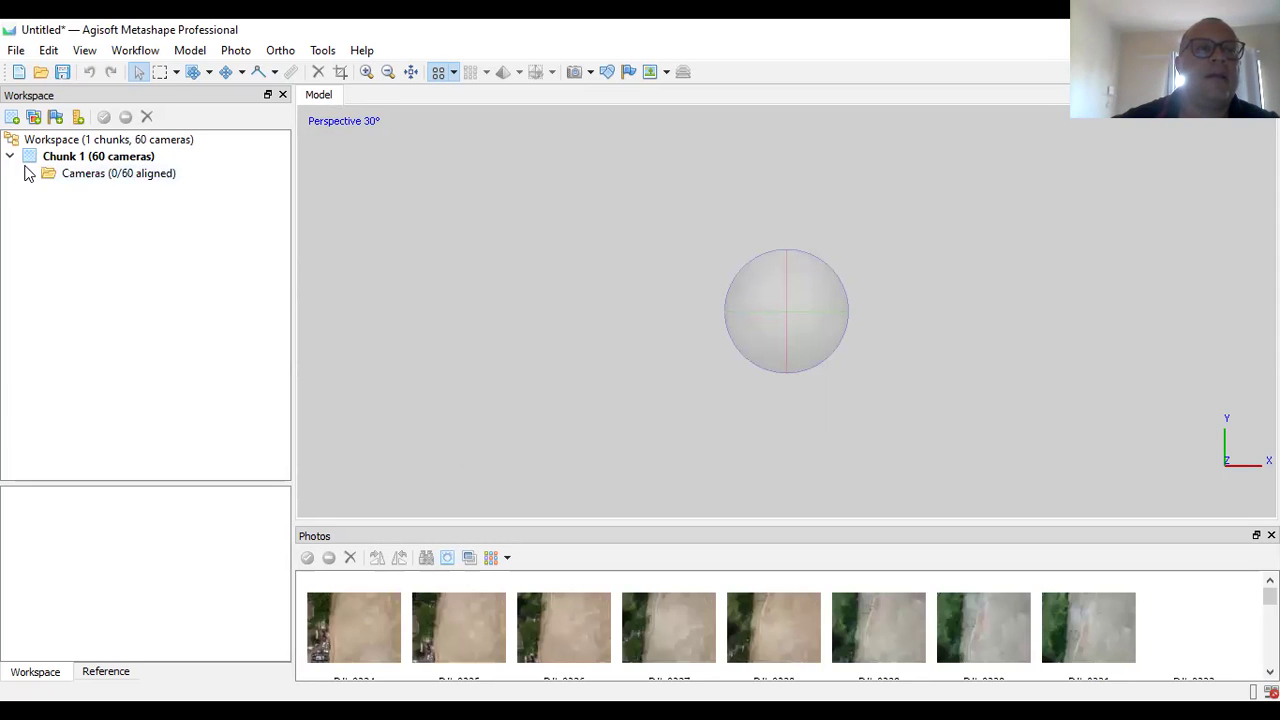
click(29, 174)
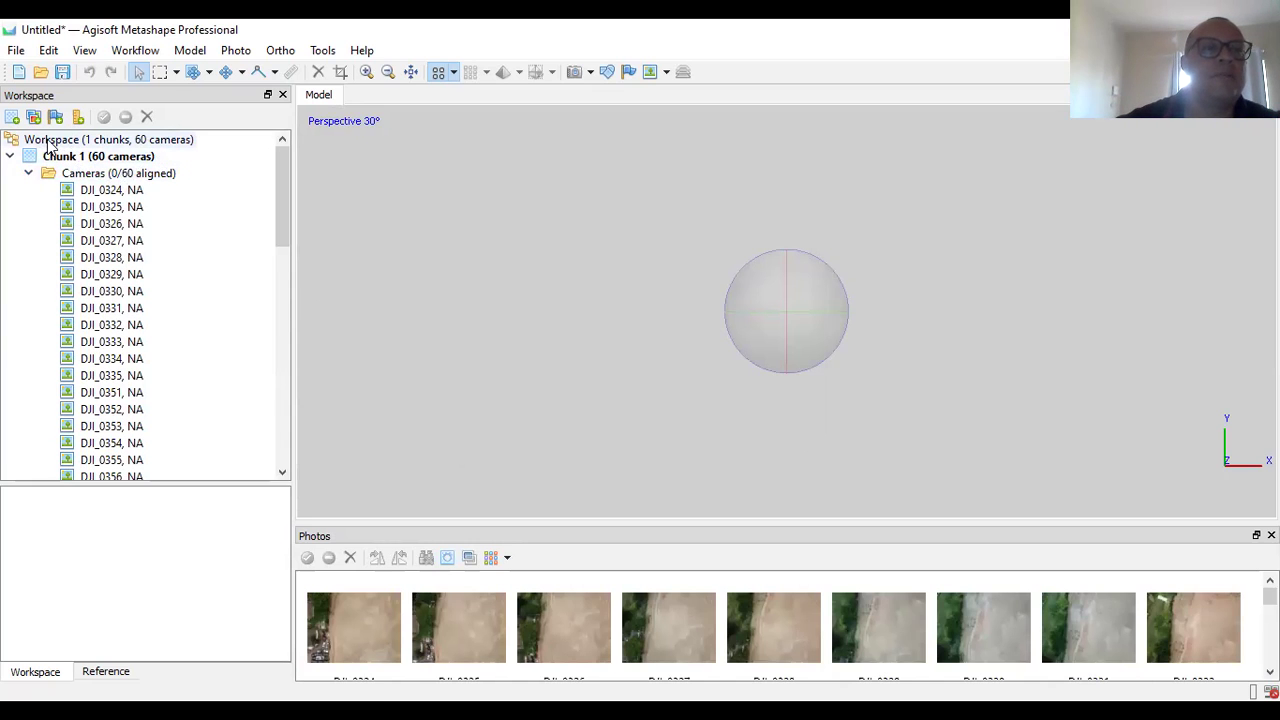
scroll(163, 232, down, 14)
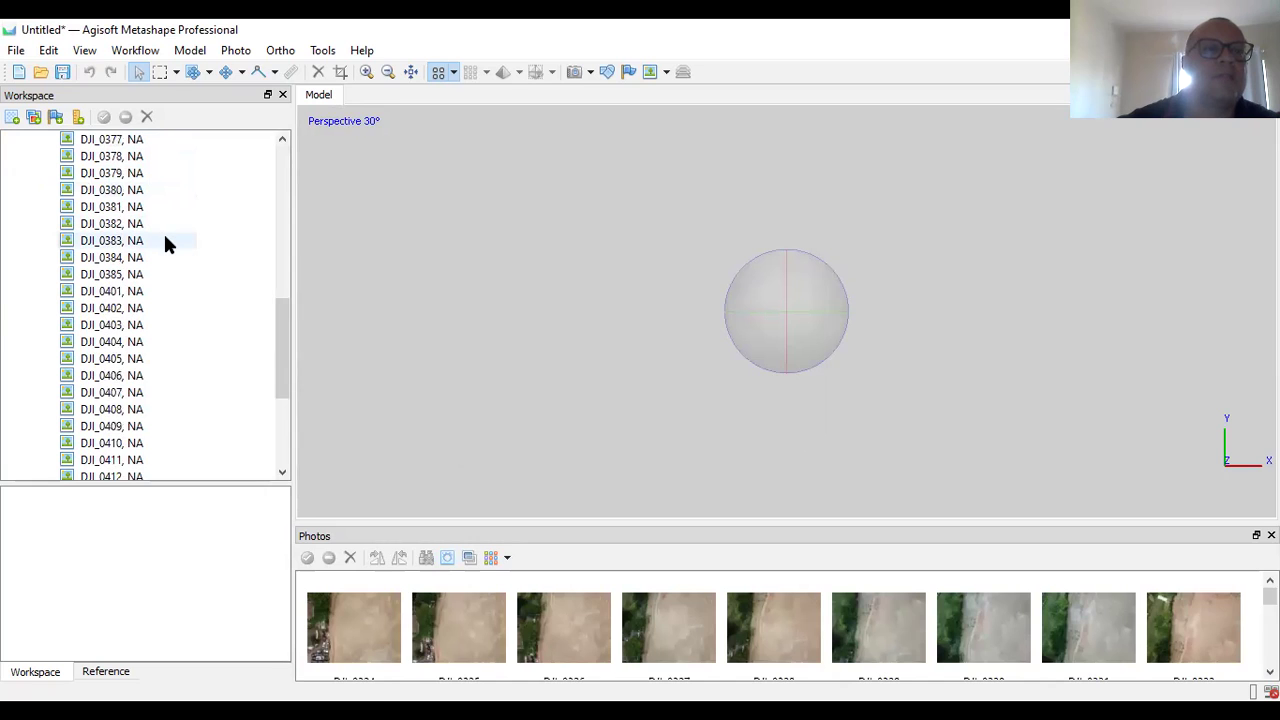
scroll(166, 255, up, 7)
scroll(166, 255, up, 7)
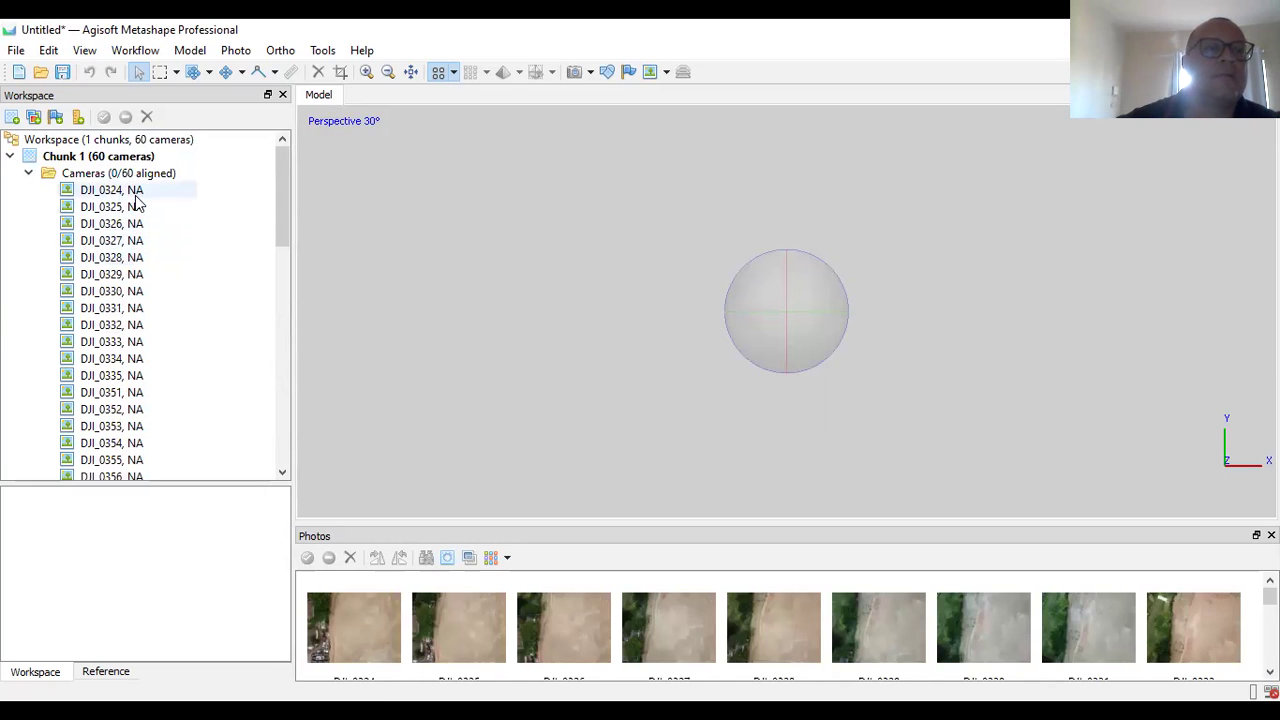
Rename Chunk 1 as MDE-MosaicoOrtofotos.
click(88, 160)
right_click(86, 157)
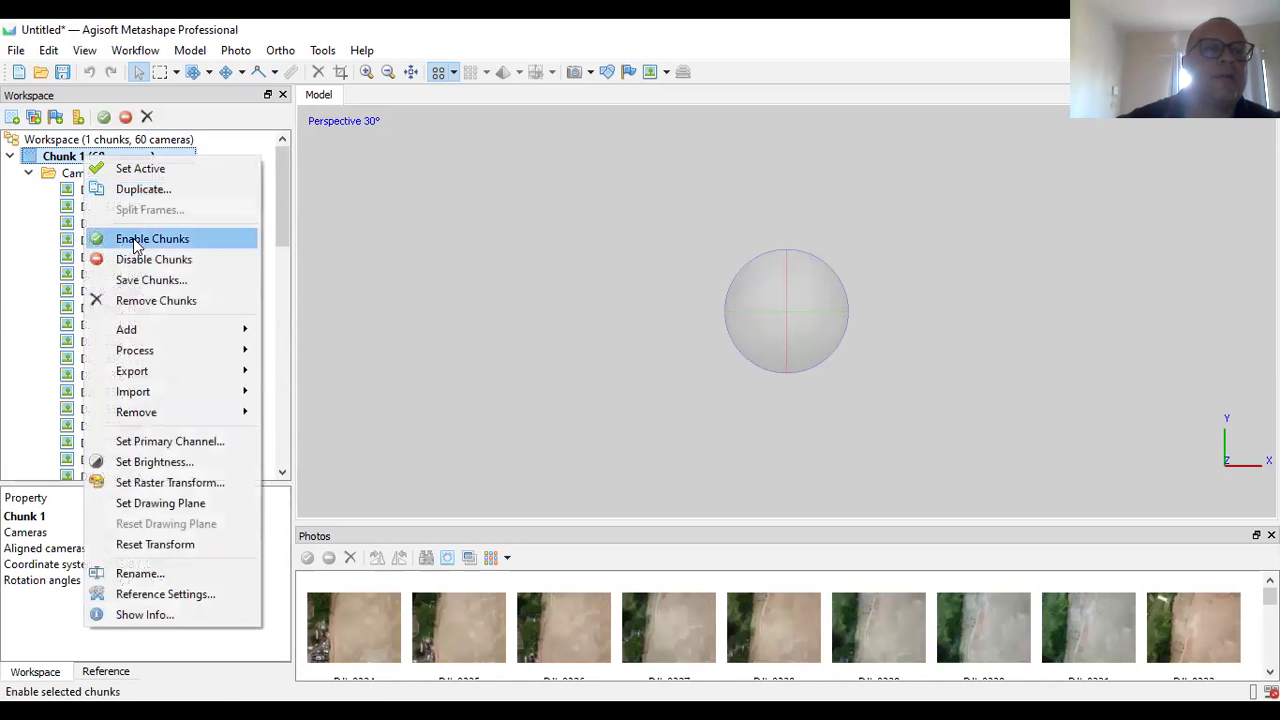
click(205, 573)
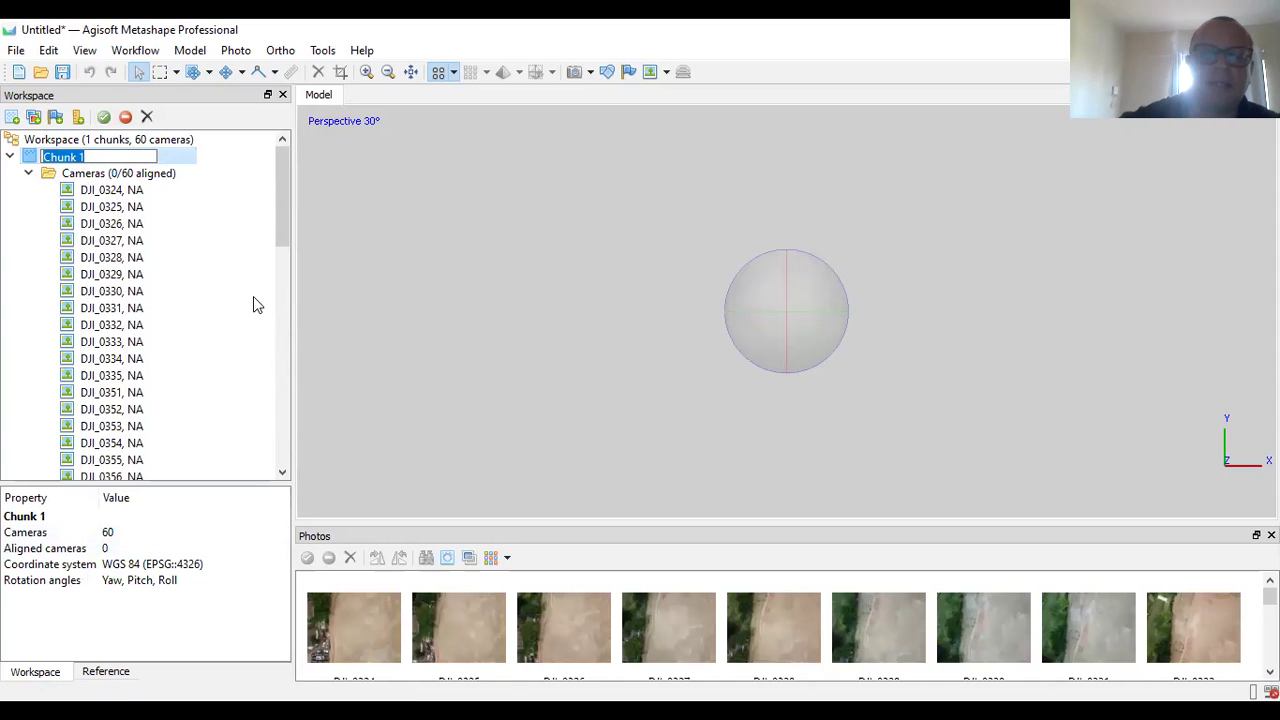
text(MDE)
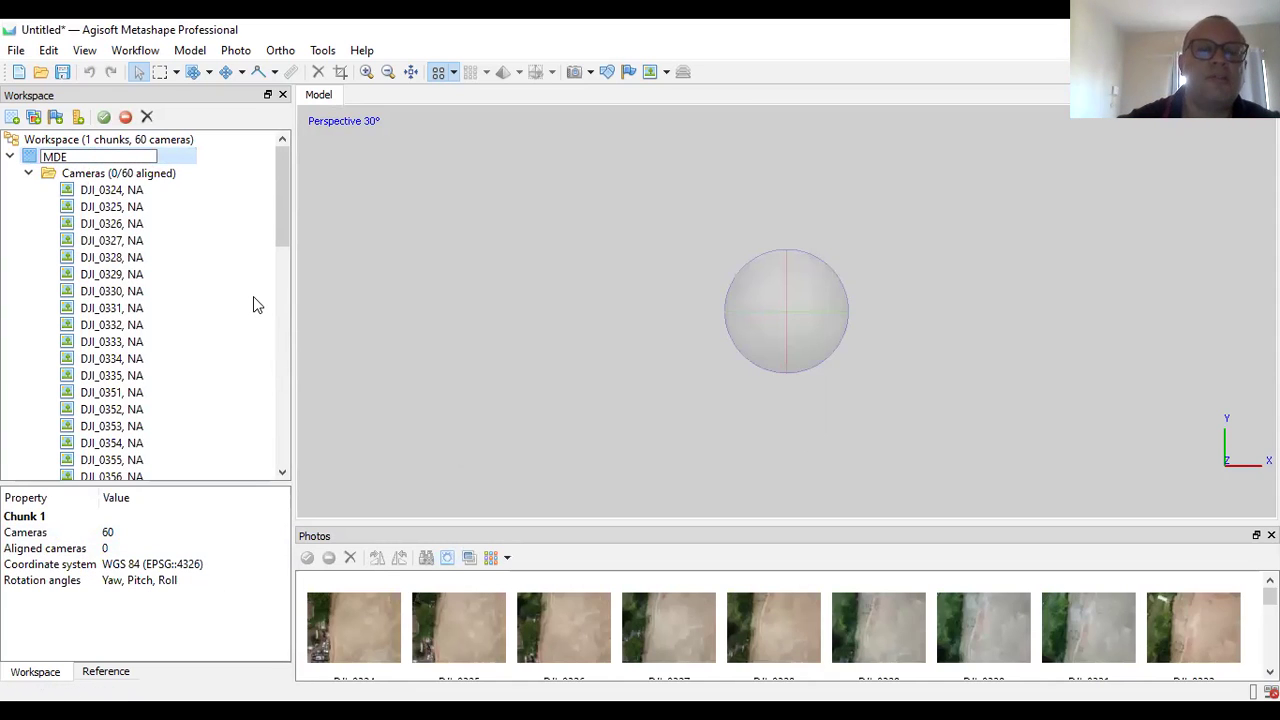
text(-Mosaico-O)
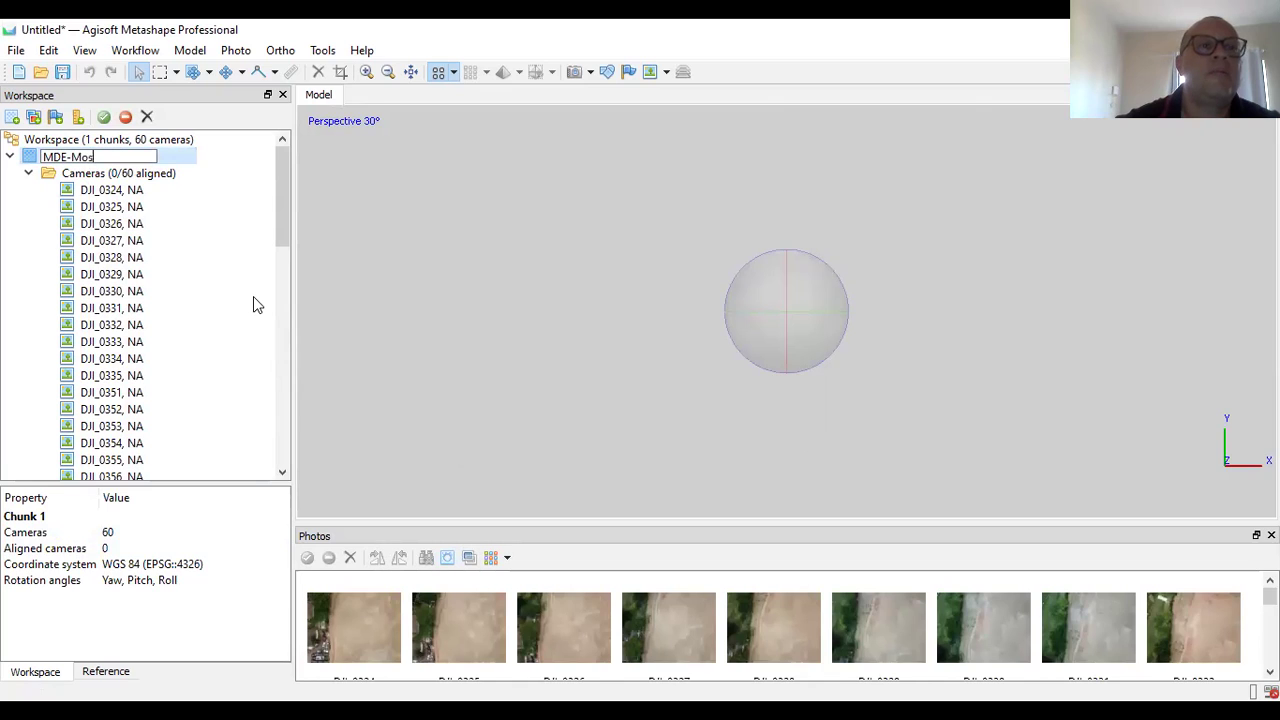
key(BackSpace)
key(BackSpace)
text(Ortofoo)
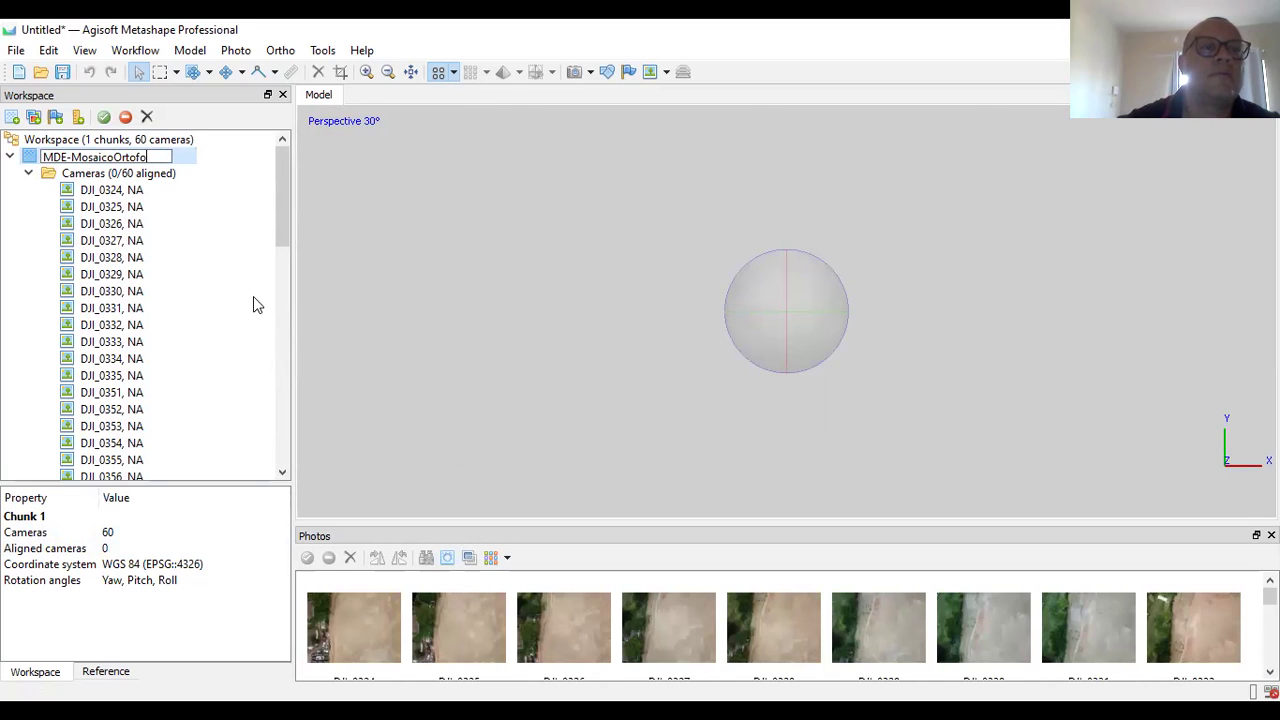
key(BackSpace)
text(tos)
key(Return)
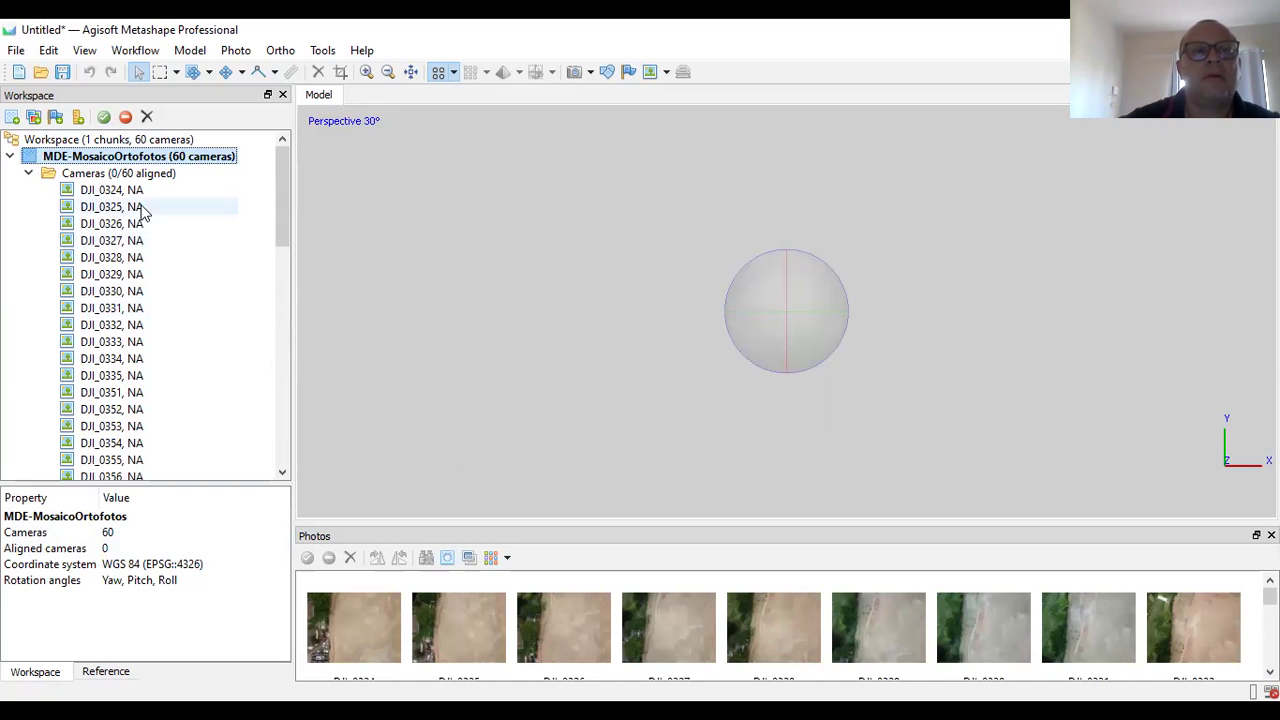
View the photos DJI_0324, DJI_0327 and DJI_0329 one after another.
double_click(100, 190)
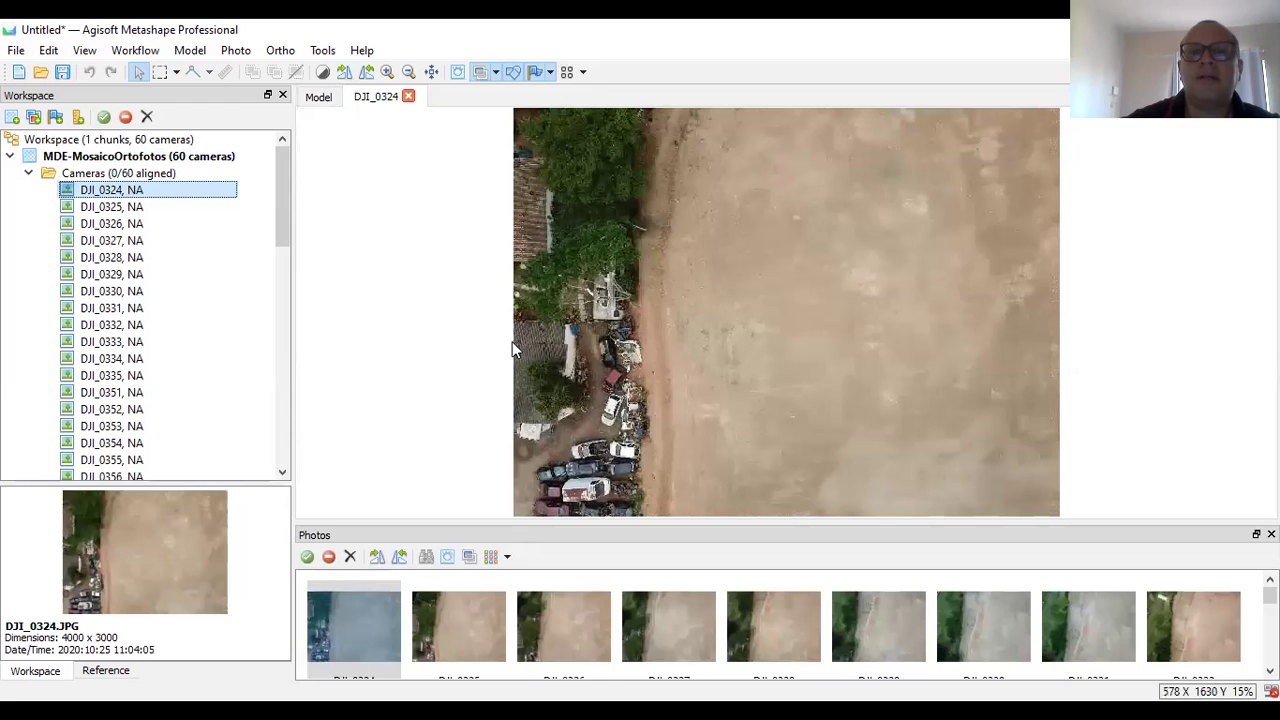
double_click(125, 241)
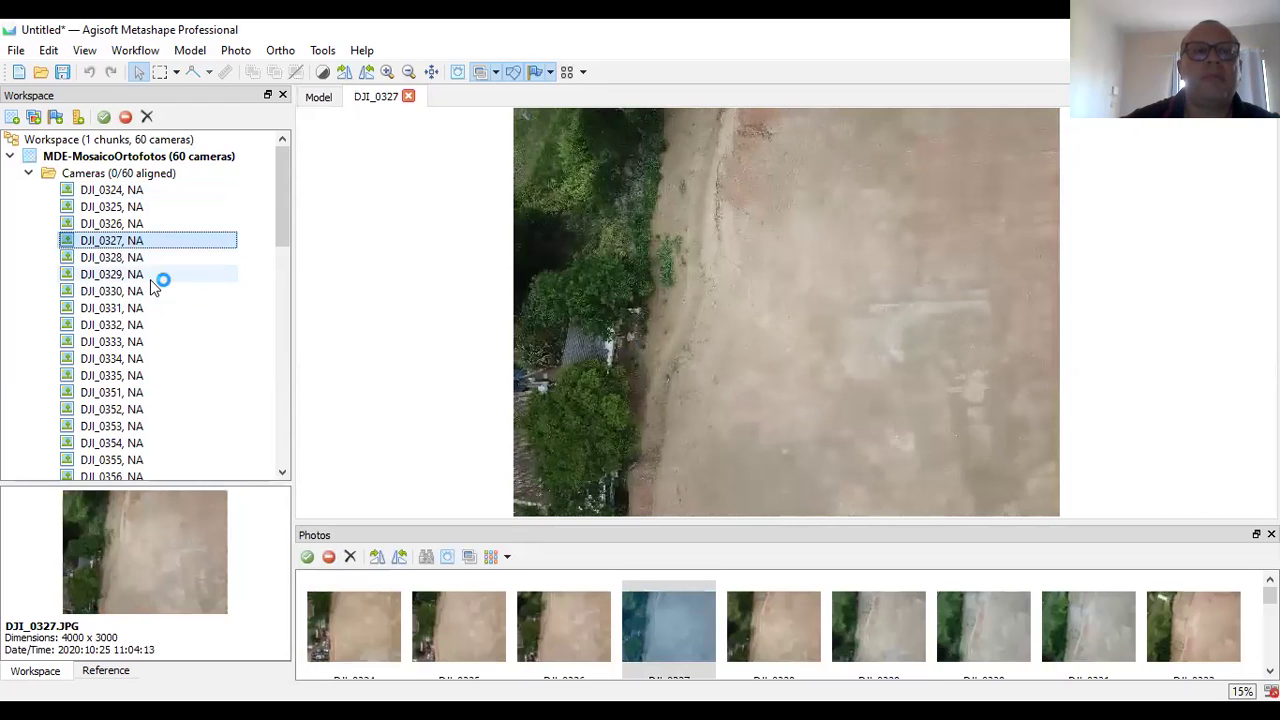
double_click(118, 276)
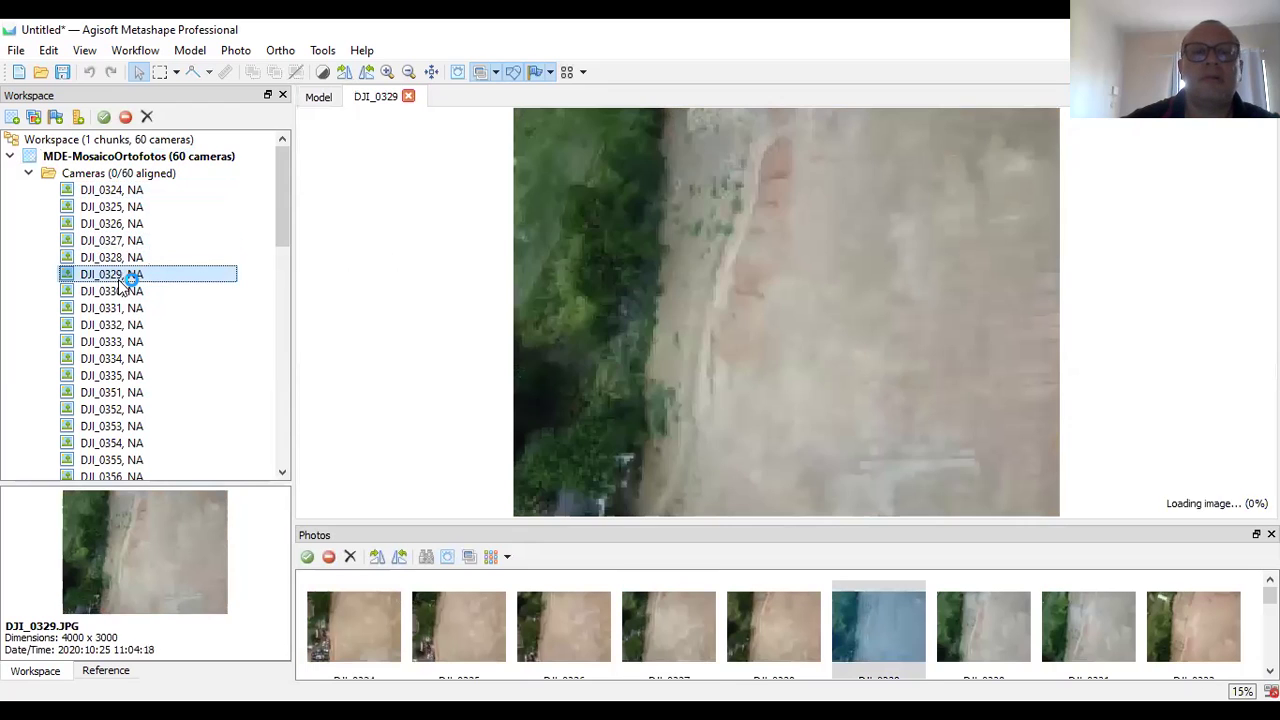
Show the photos as a detailed list and enlarge the list's area upward.
click(506, 559)
click(545, 648)
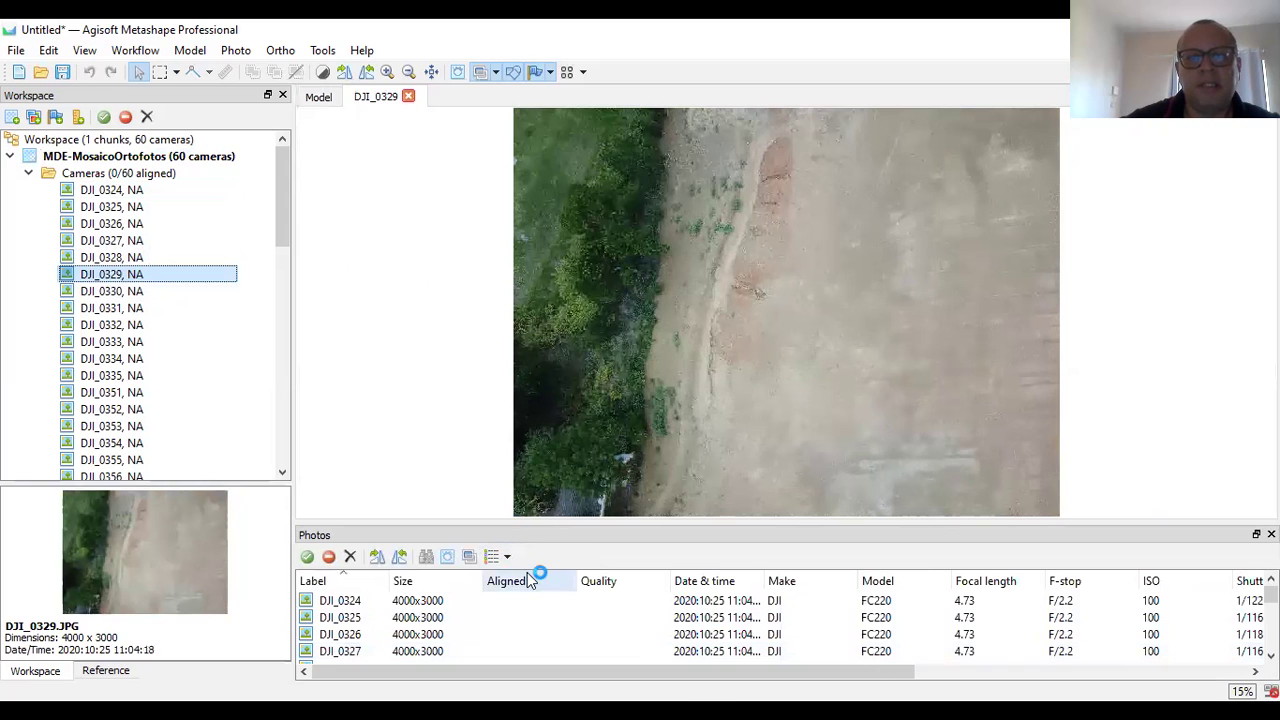
drag(517, 524, 516, 452)
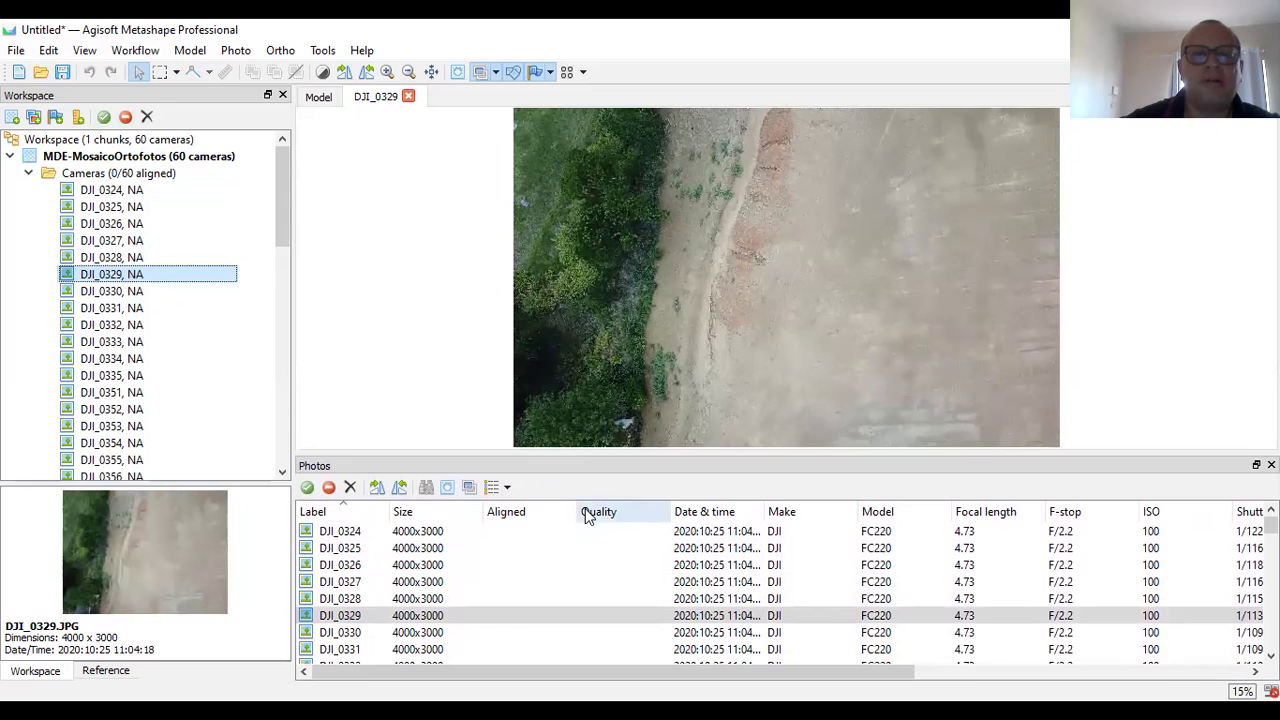
Estimate the image quality for all cameras.
click(397, 534)
right_click(398, 535)
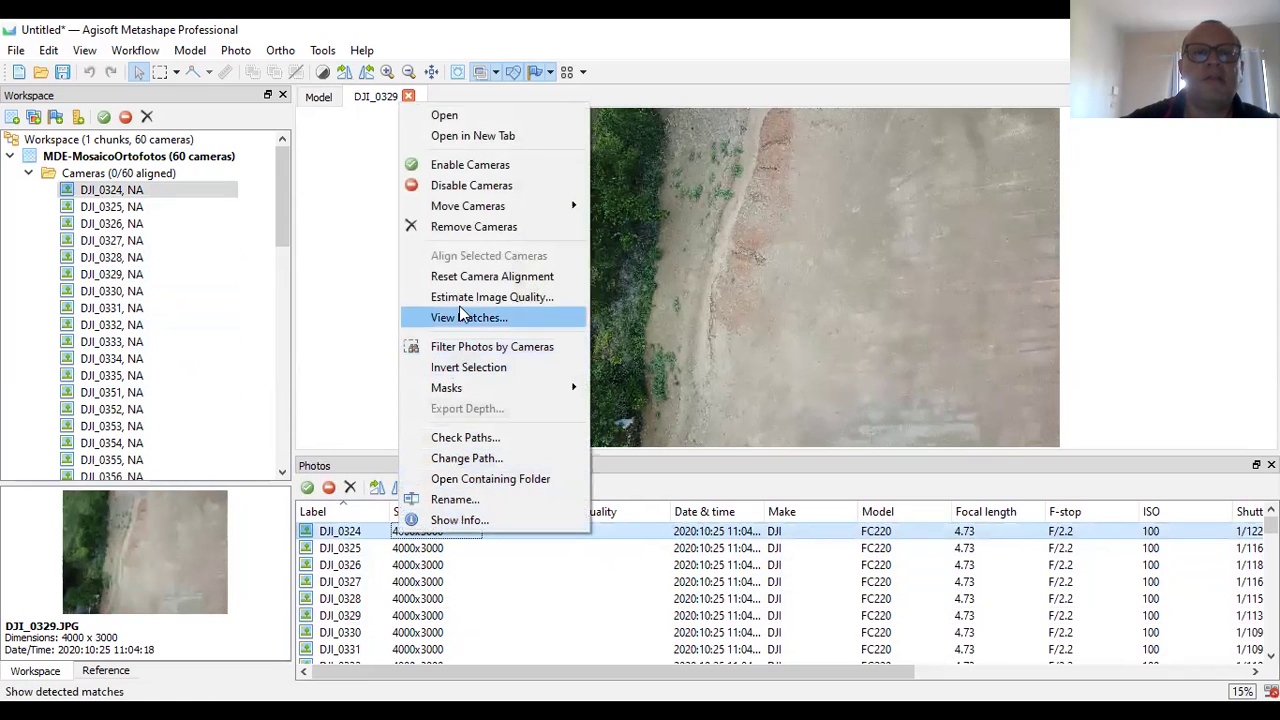
click(538, 298)
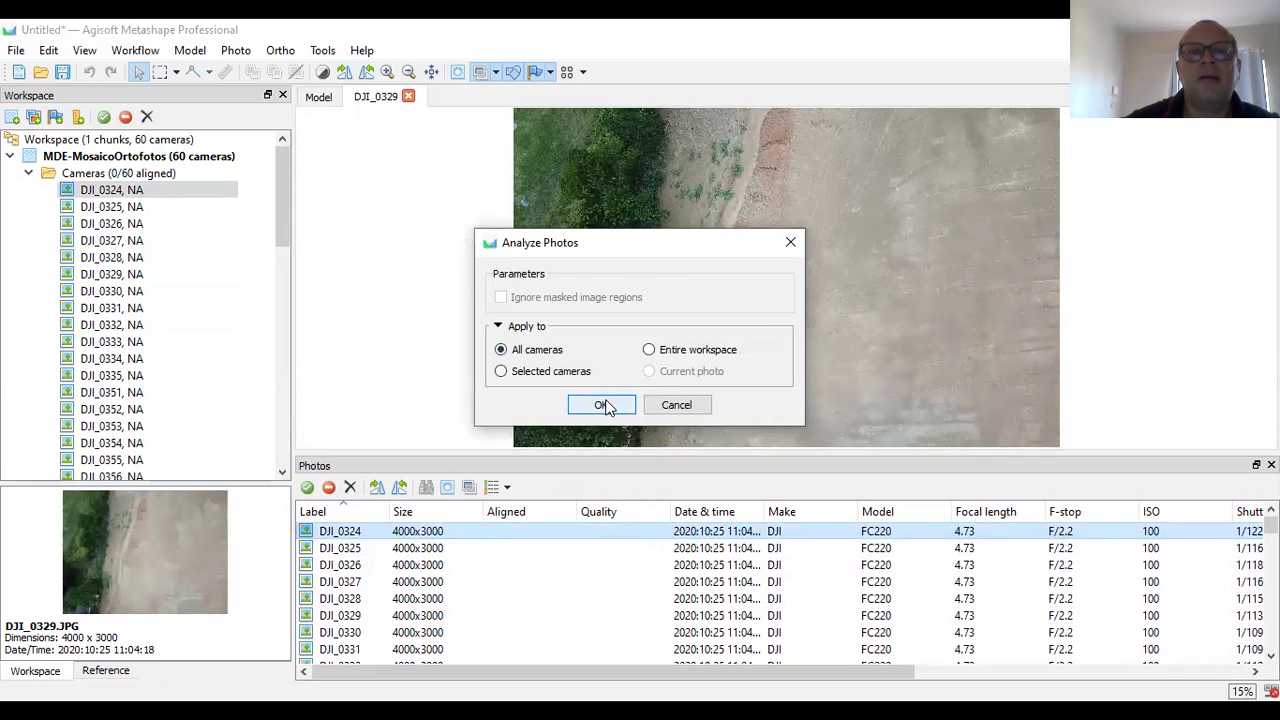
click(603, 405)
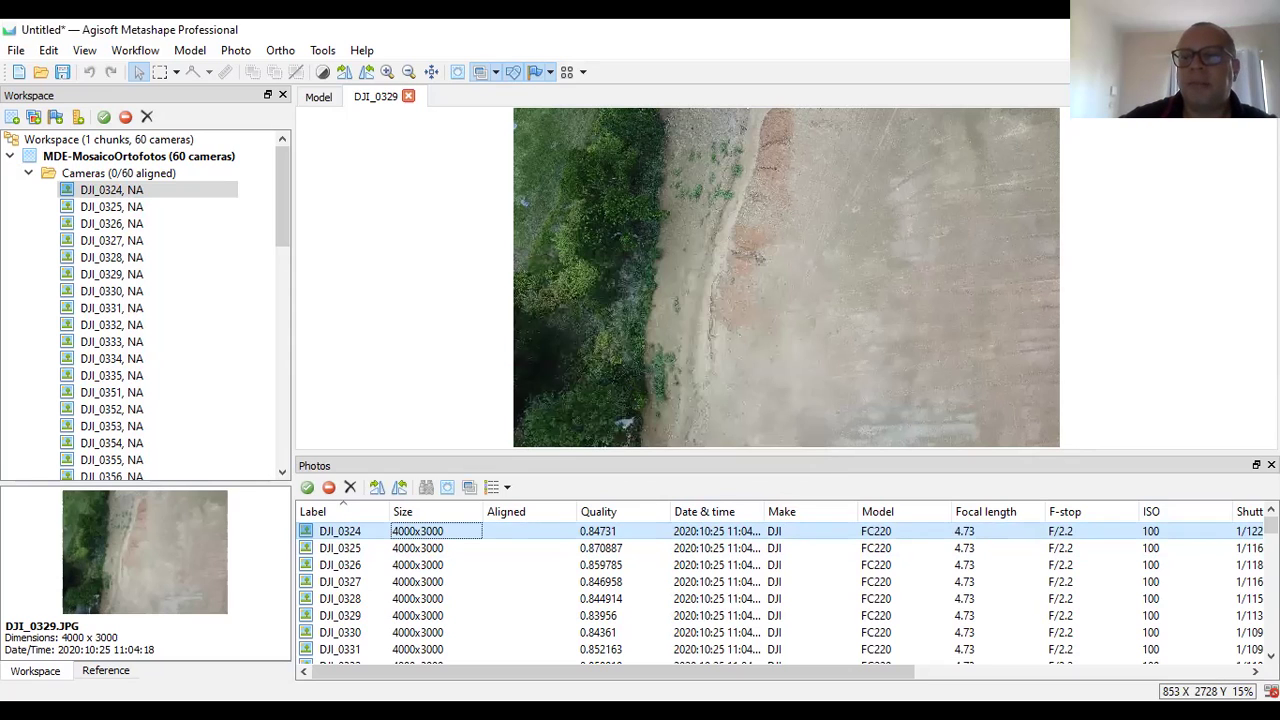
Review the estimated quality of each photo in the list, looking for the lowest values.
scroll(780, 590, down, 6)
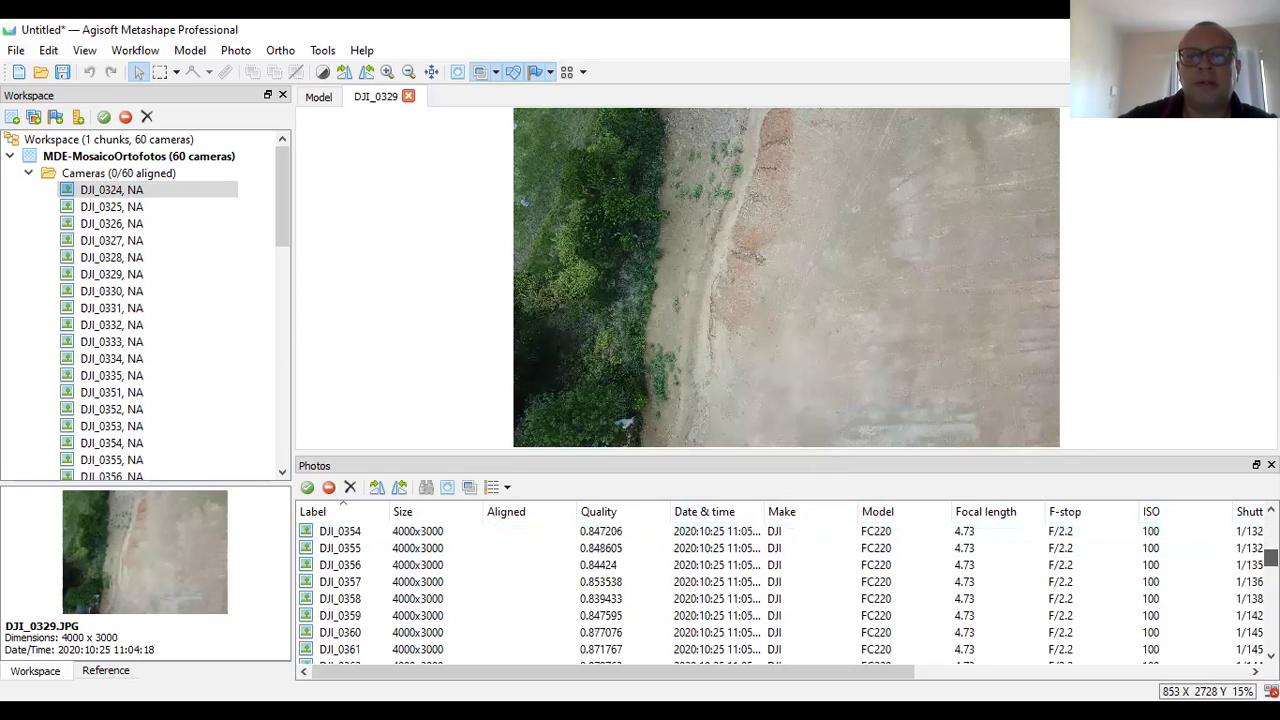
scroll(1041, 597, down, 10)
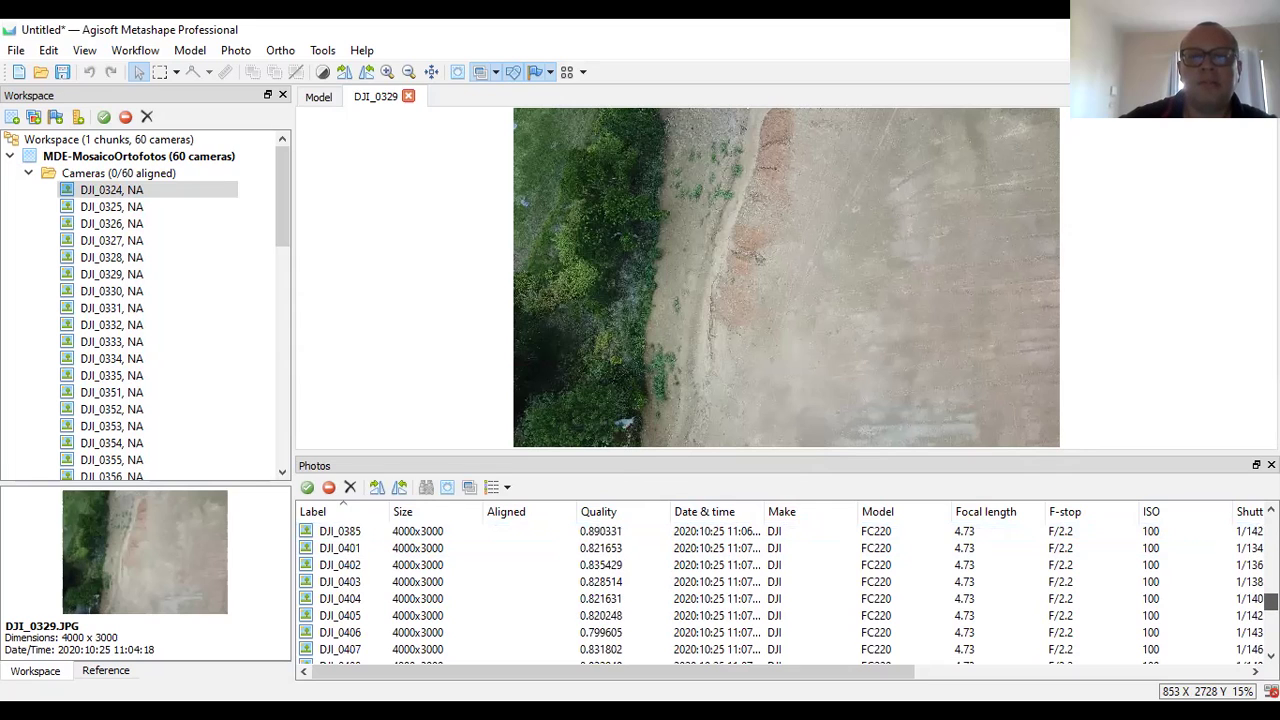
click(612, 615)
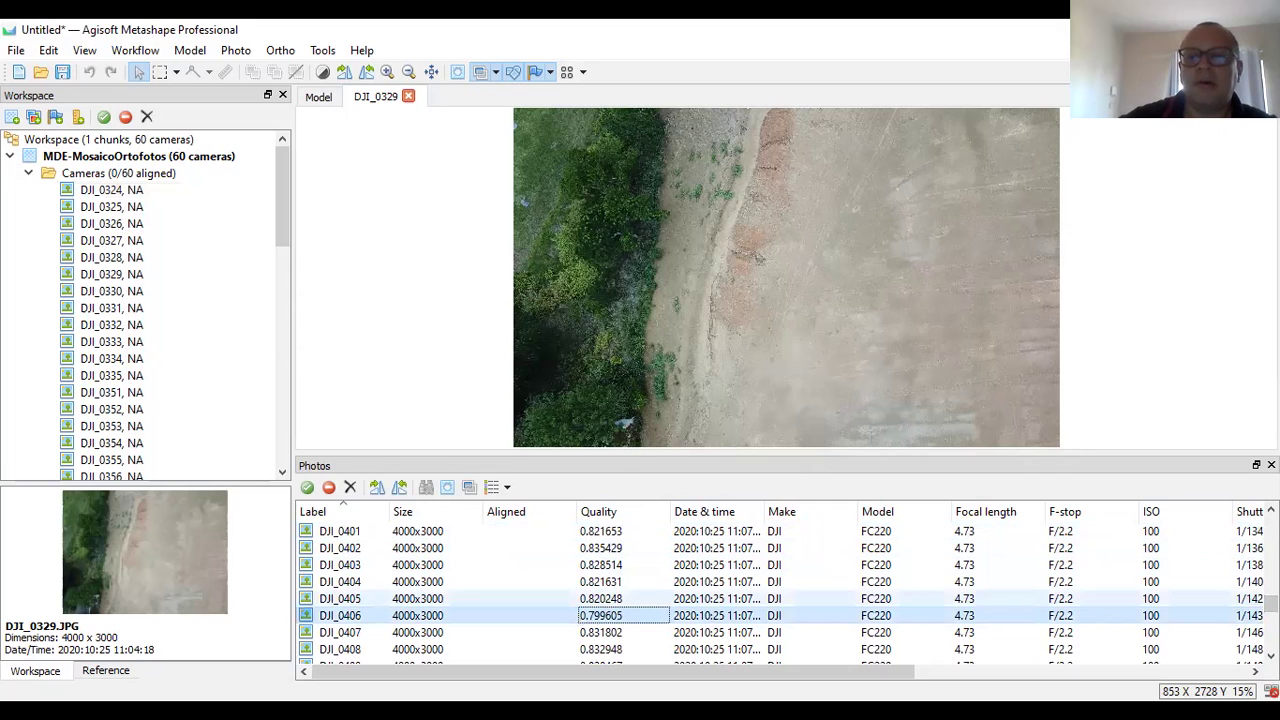
scroll(612, 615, down, 8)
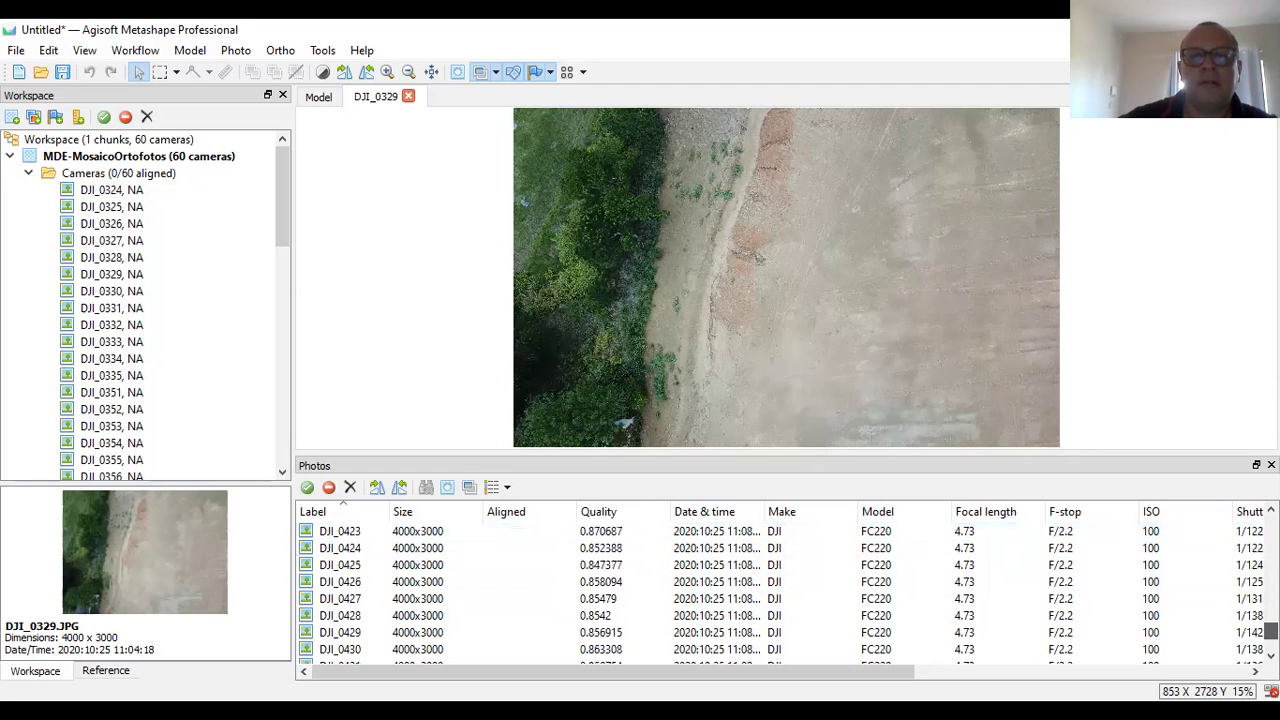
scroll(612, 590, up, 8)
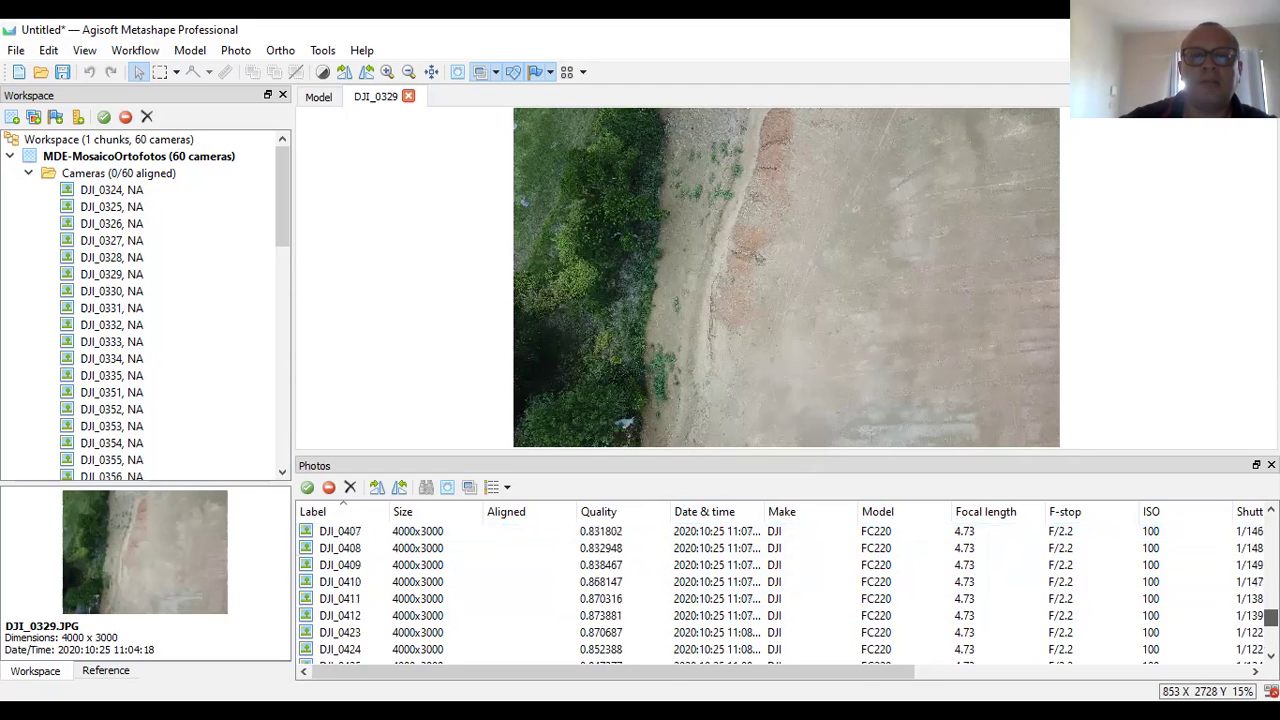
scroll(689, 609, up, 1)
Open photo DJI_0406 and examine its sharpness up close and as a whole.
double_click(651, 584)
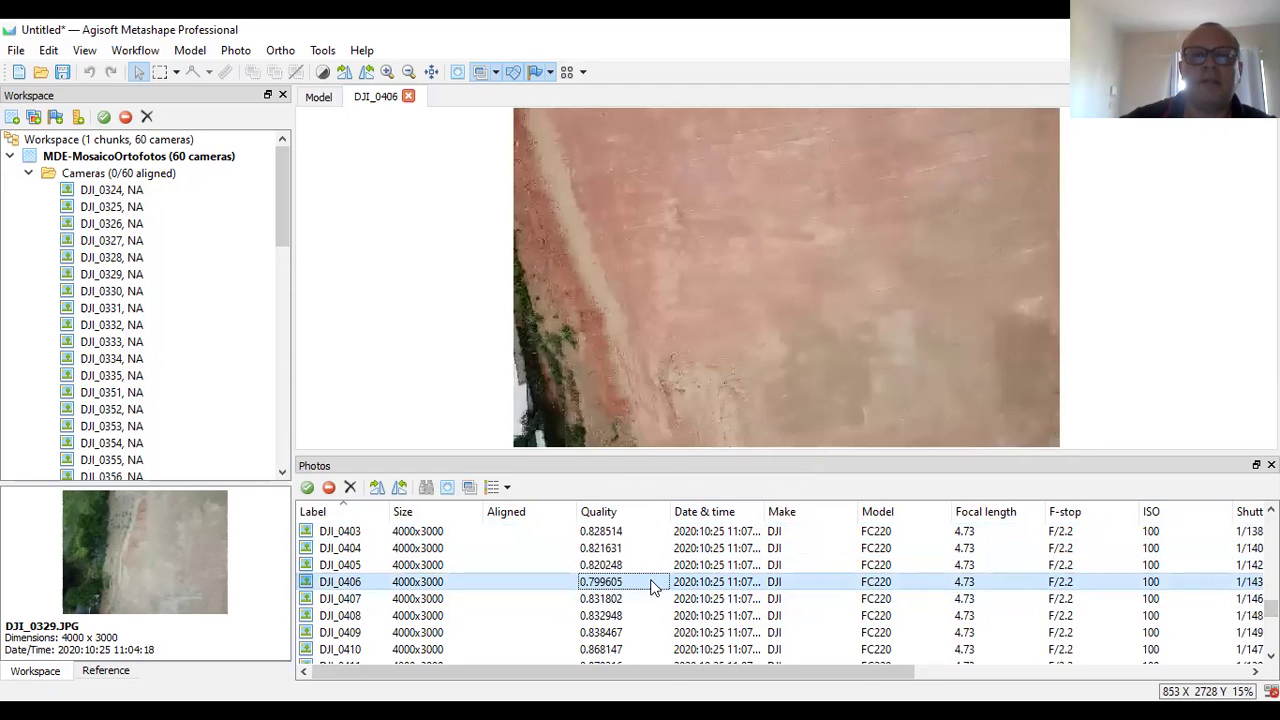
scroll(643, 276, down, 2)
scroll(643, 276, up, 5)
scroll(643, 276, down, 3)
scroll(672, 378, up, 5)
drag(673, 354, 673, 186)
scroll(673, 186, up, 1)
drag(609, 244, 727, 238)
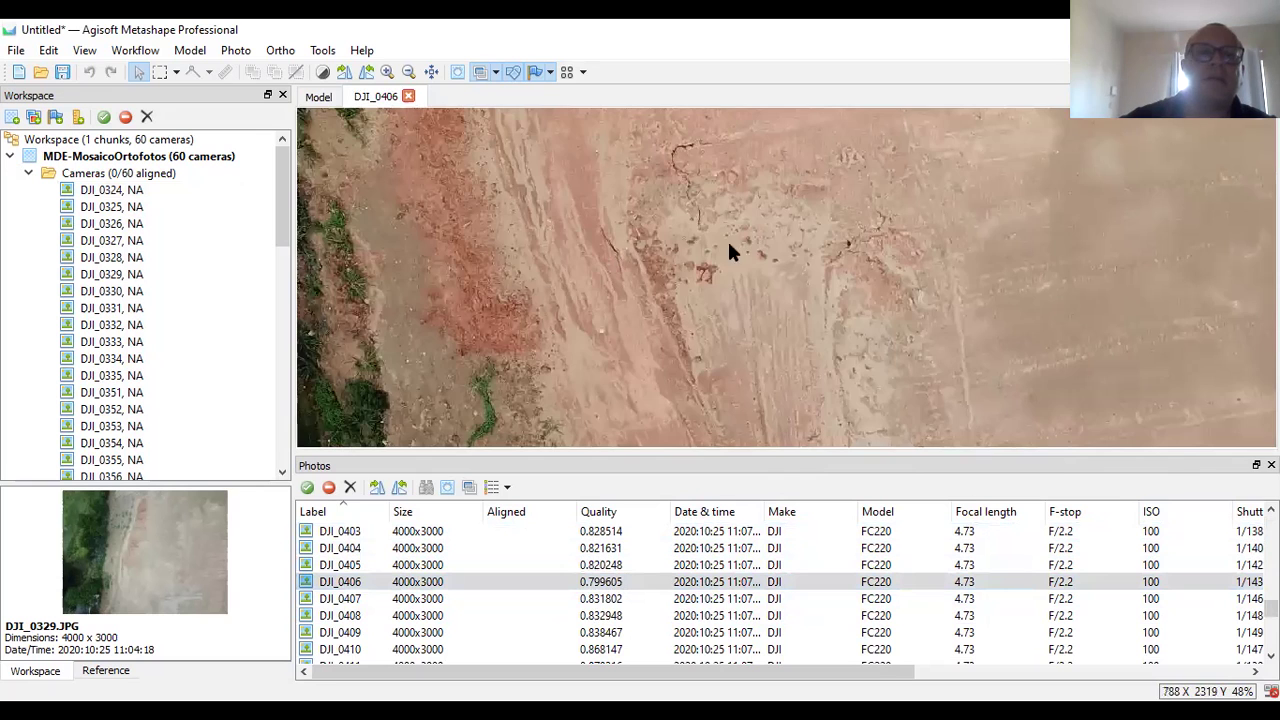
scroll(669, 266, down, 6)
scroll(740, 289, up, 2)
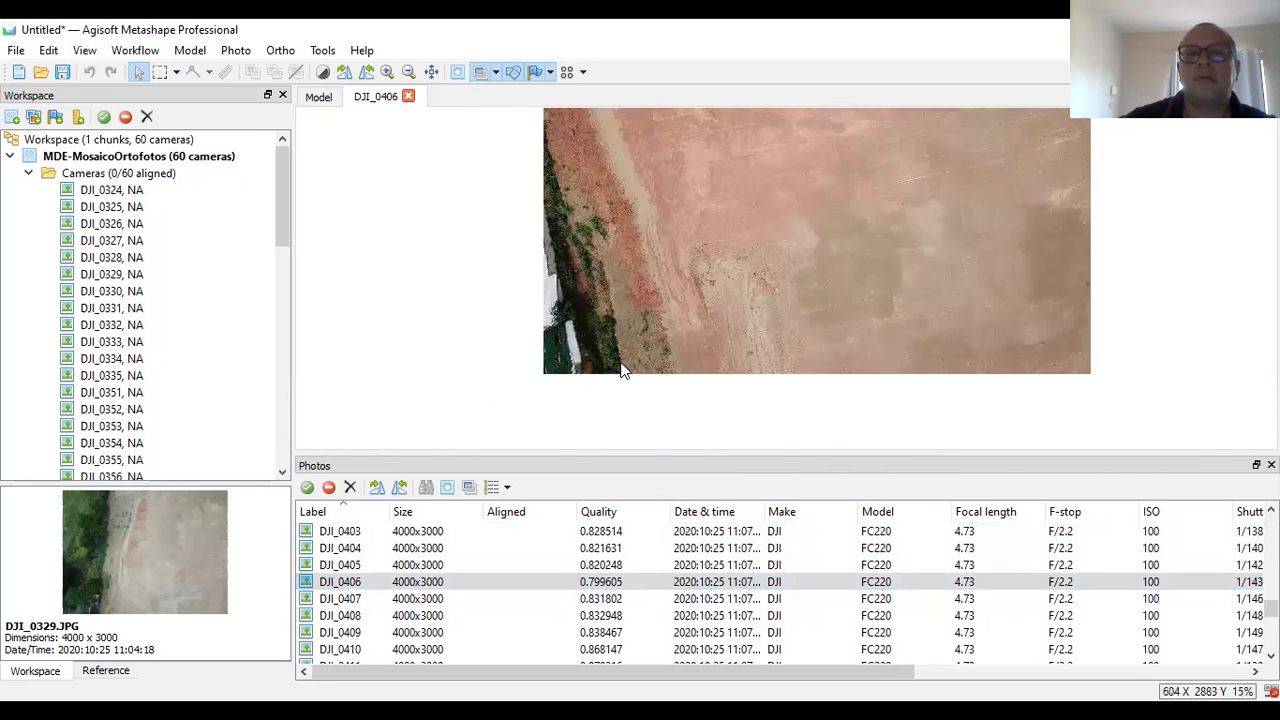
scroll(652, 335, down, 3)
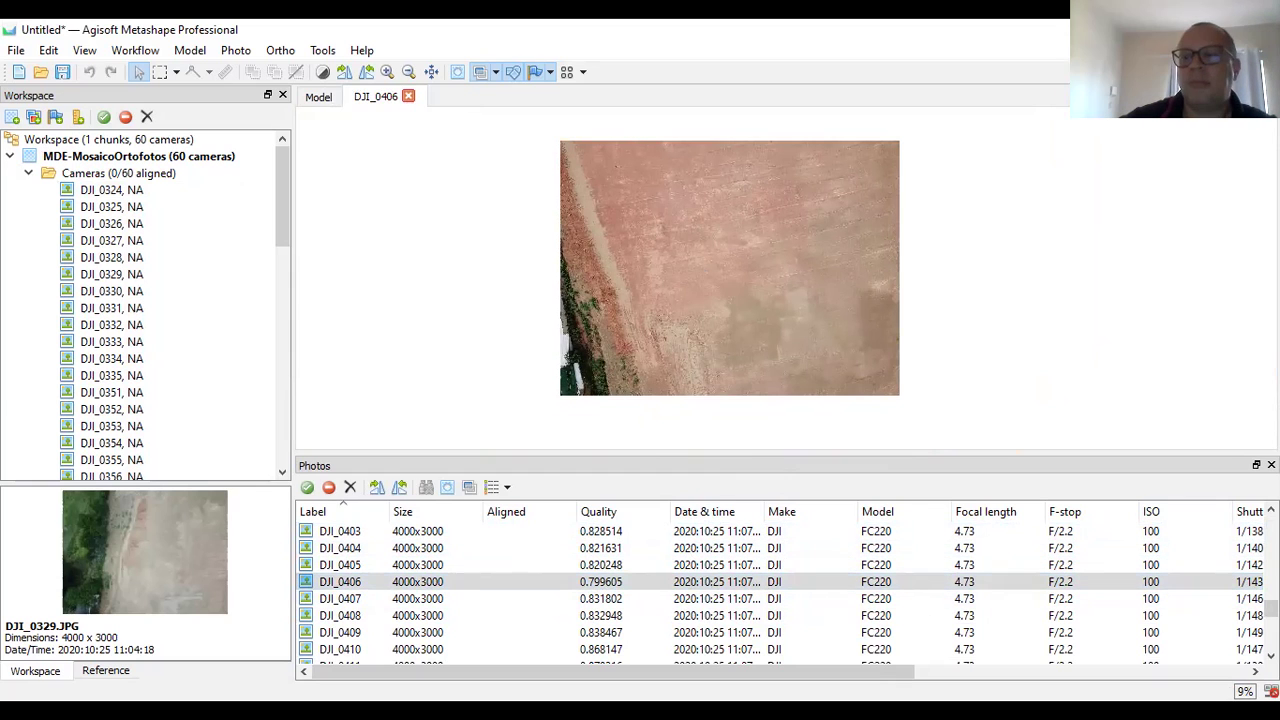
Estimate the image brightness and contrast automatically and apply 90% brightness and 210% contrast to the photos.
scroll(538, 554, up, 15)
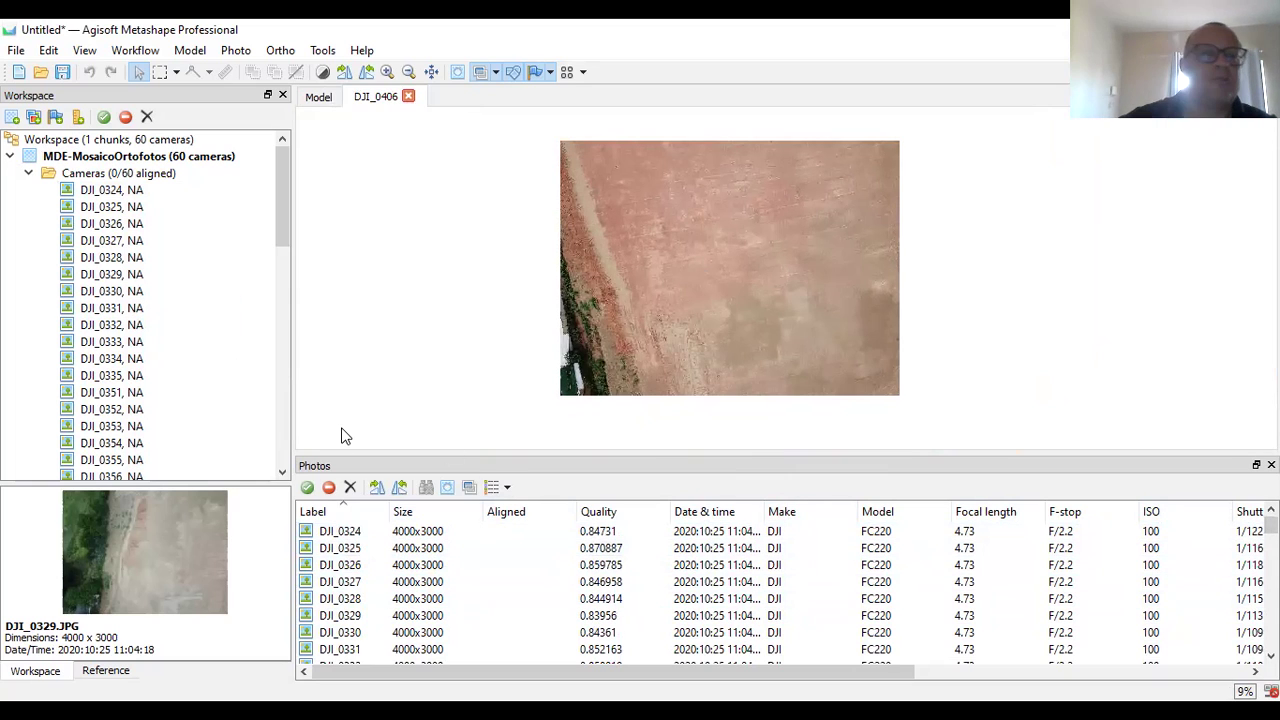
click(28, 174)
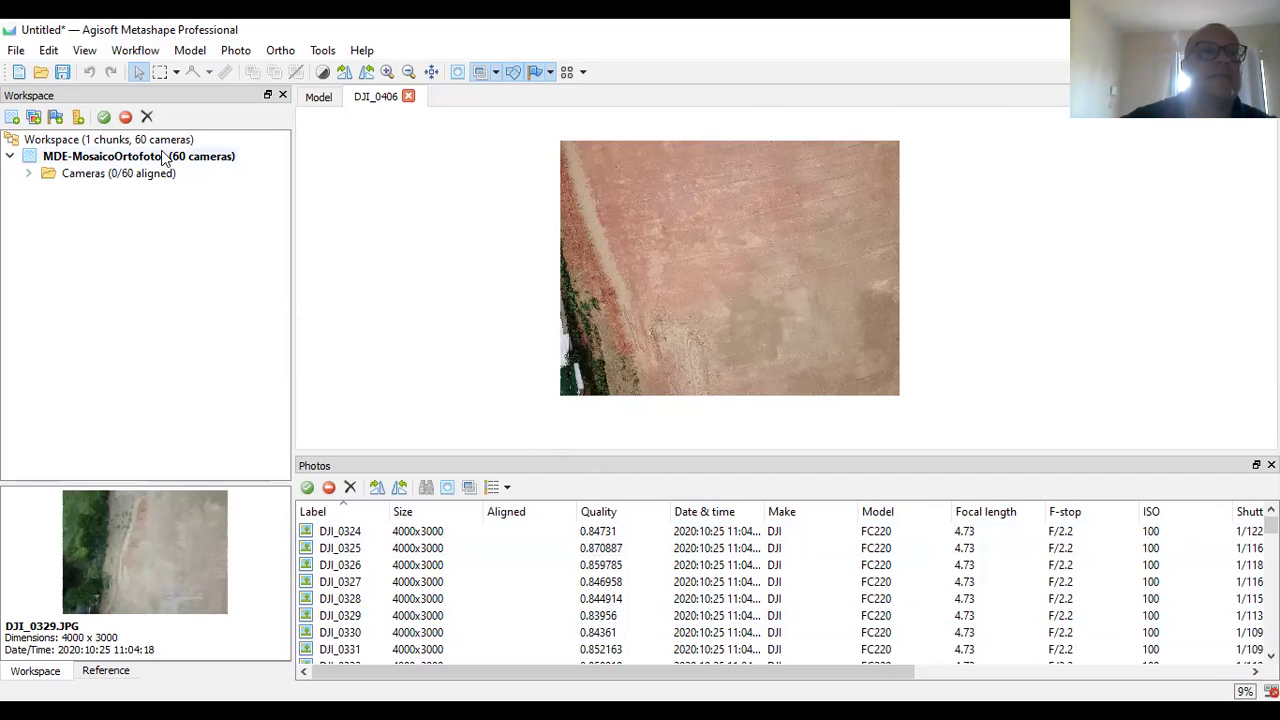
click(322, 74)
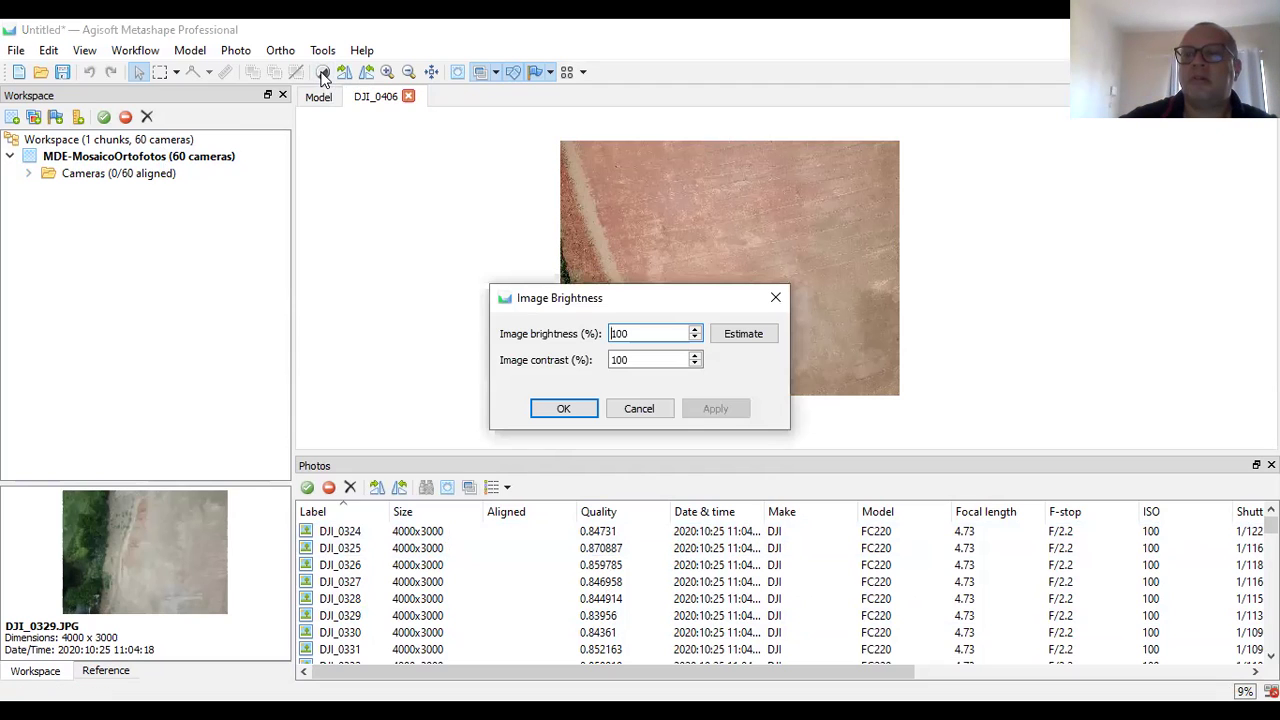
click(748, 338)
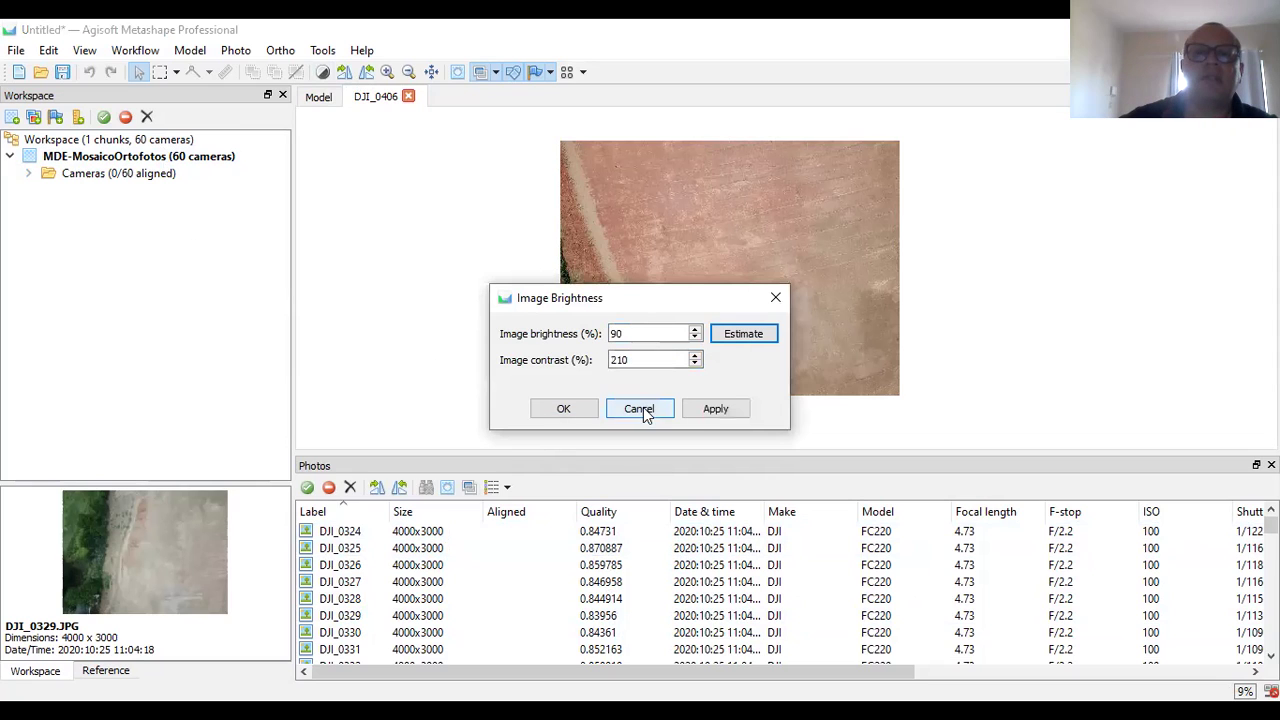
click(712, 409)
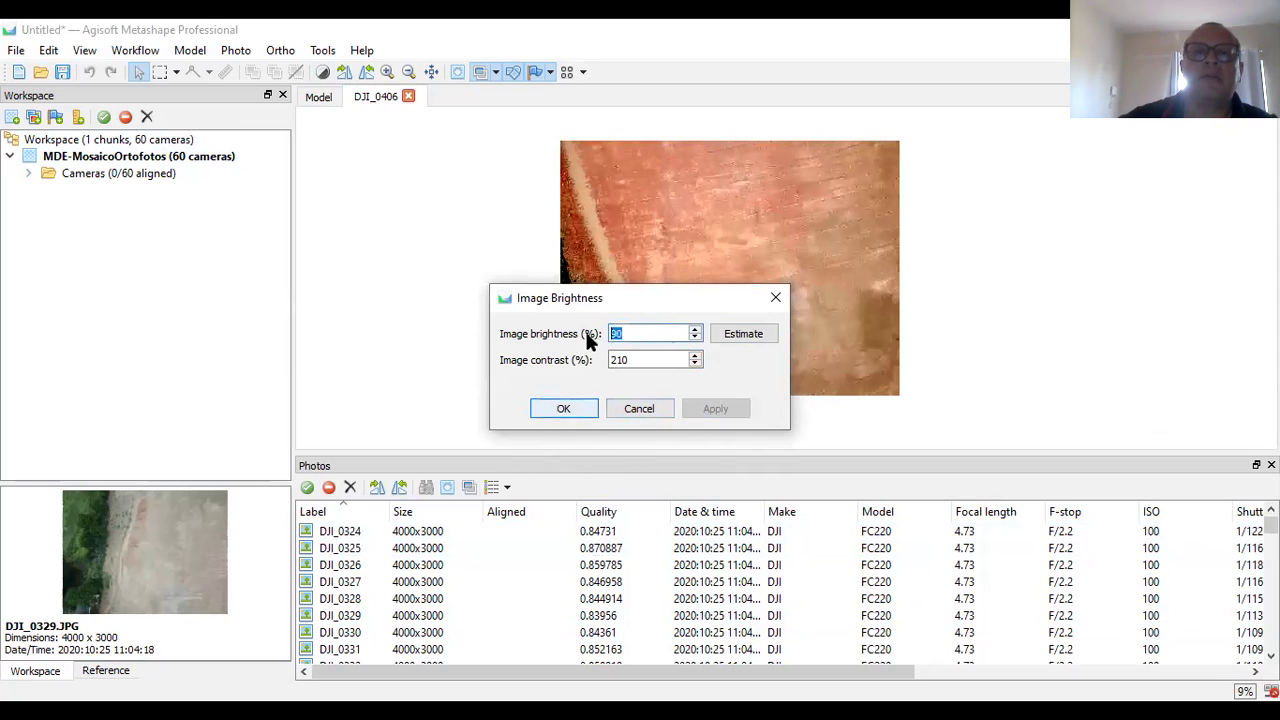
drag(605, 299, 718, 430)
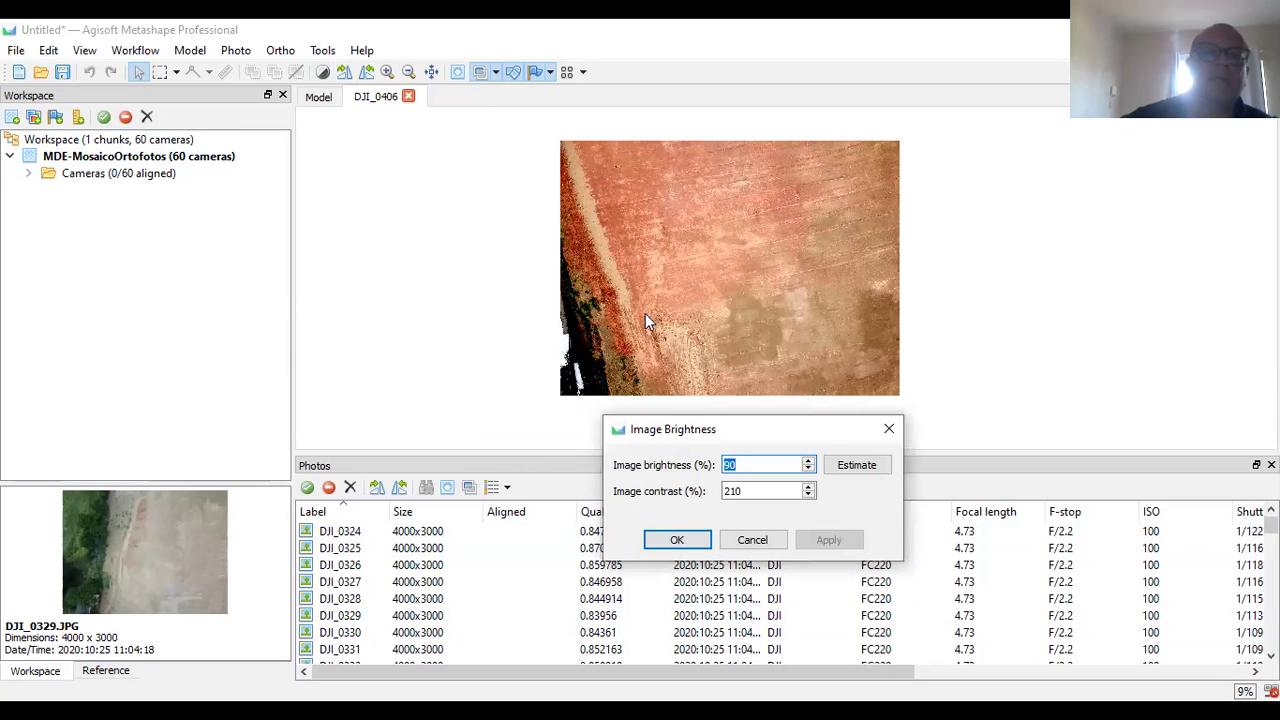
click(675, 540)
Expand the camera list and open several photos between DJI_0324 and DJI_0359 to examine the adjusted brightness and contrast.
click(28, 173)
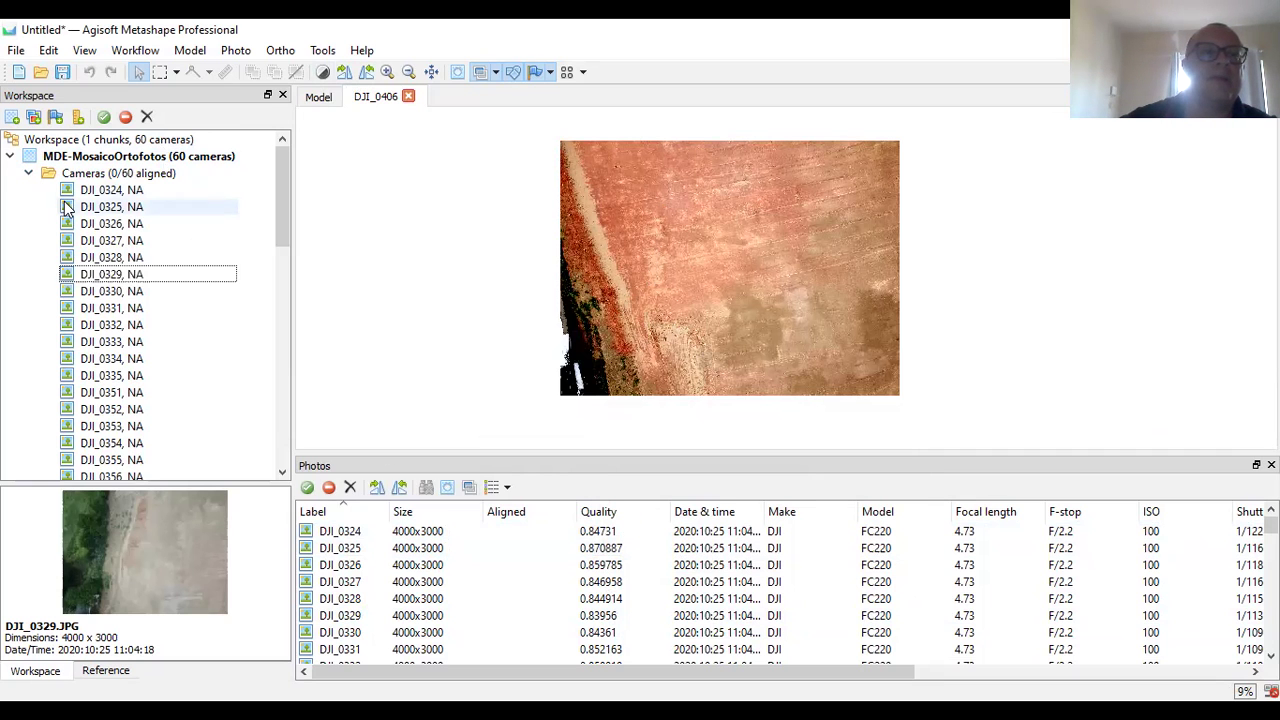
double_click(111, 206)
double_click(118, 325)
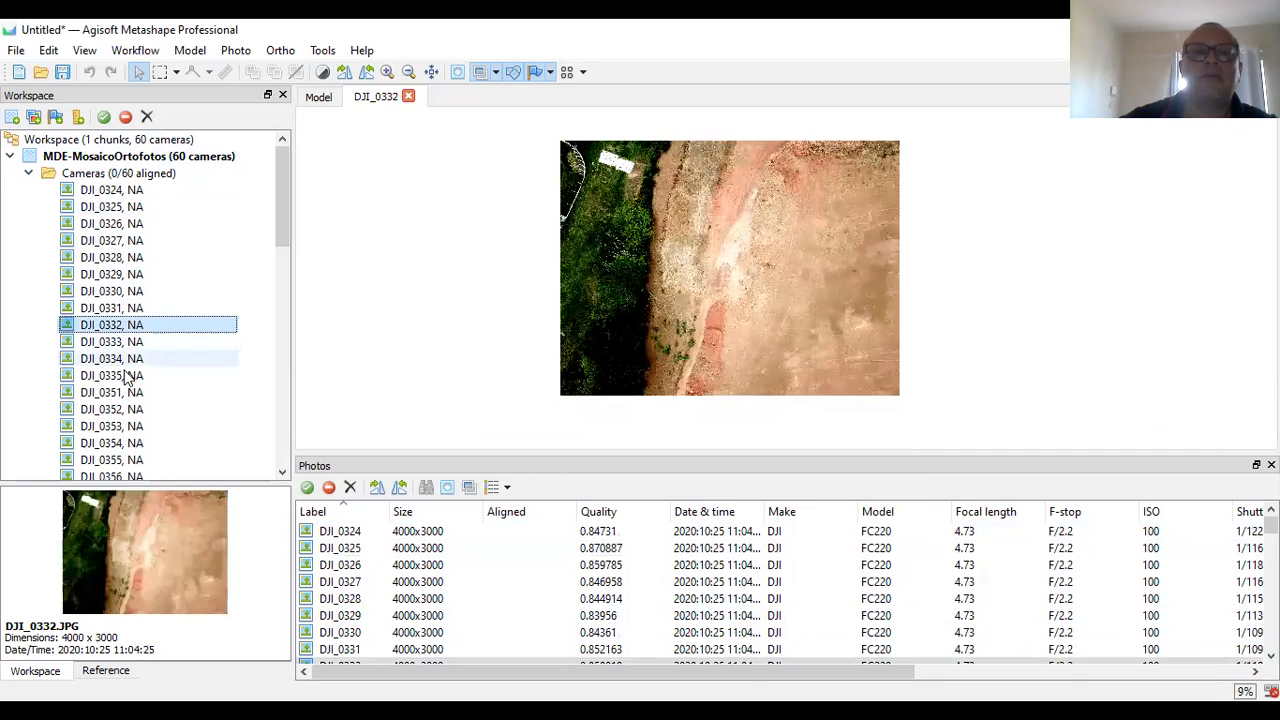
scroll(128, 400, down, 2)
double_click(125, 426)
double_click(125, 358)
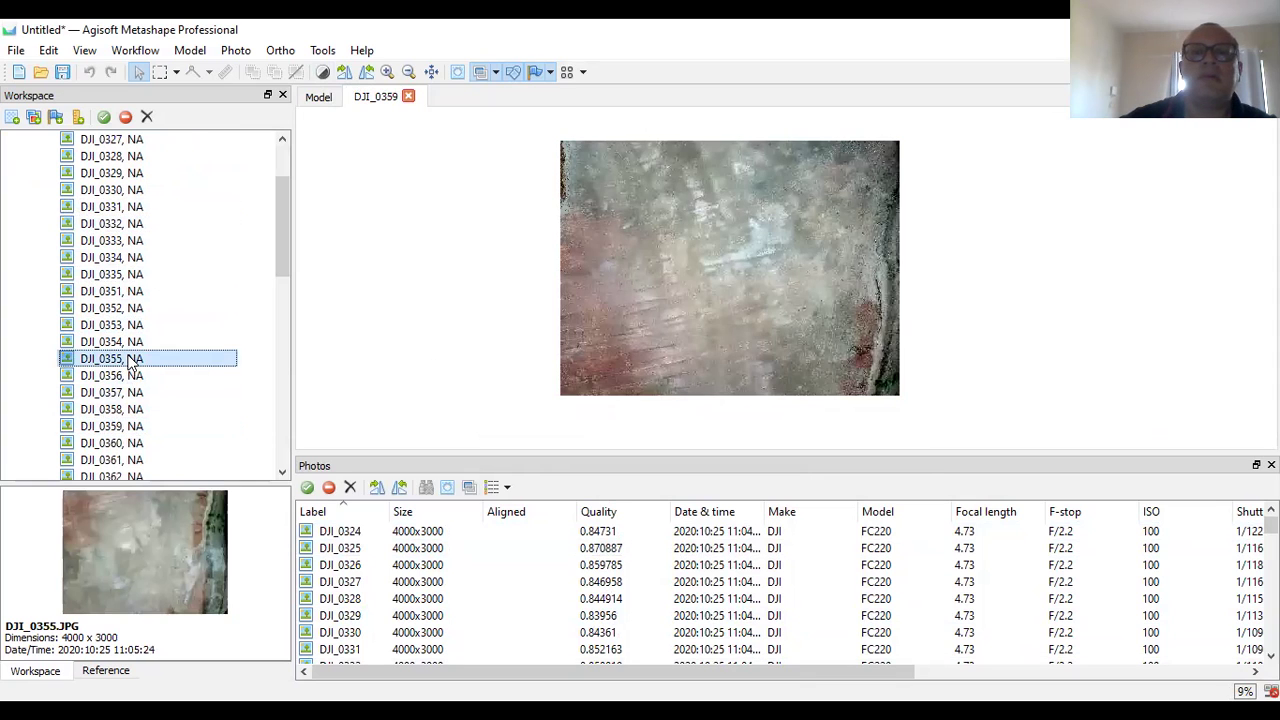
scroll(130, 320, up, 2)
double_click(128, 309)
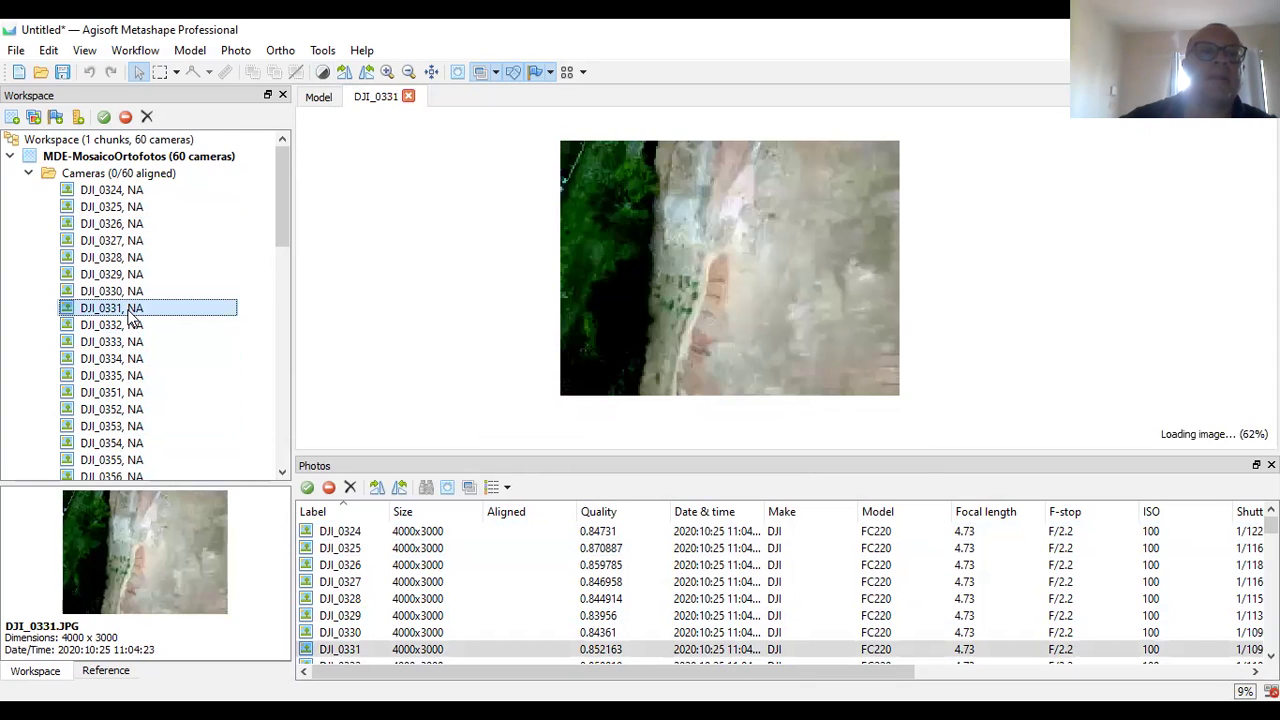
click(132, 192)
double_click(132, 205)
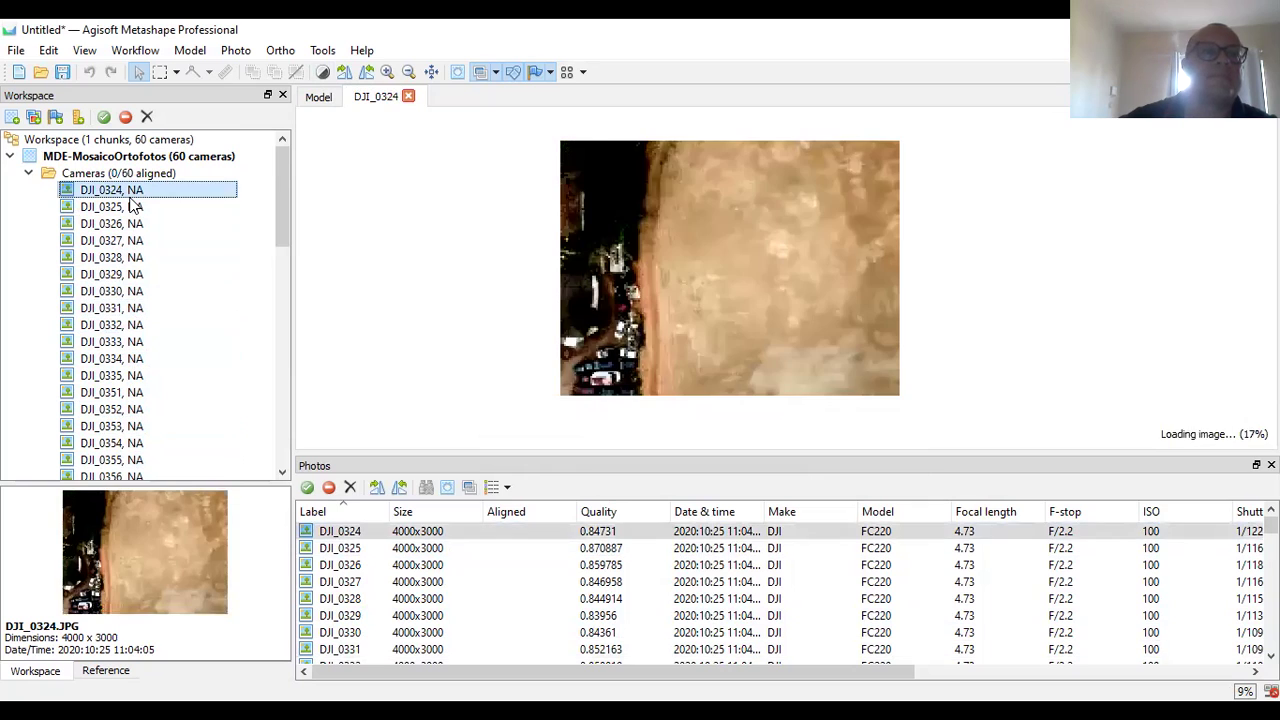
double_click(134, 224)
Check the adjusted appearance of photos near the end of the camera list, including DJI_0433 and DJI_0412, plus DJI_0374 and DJI_0325.
scroll(125, 310, down, 6)
scroll(125, 310, down, 5)
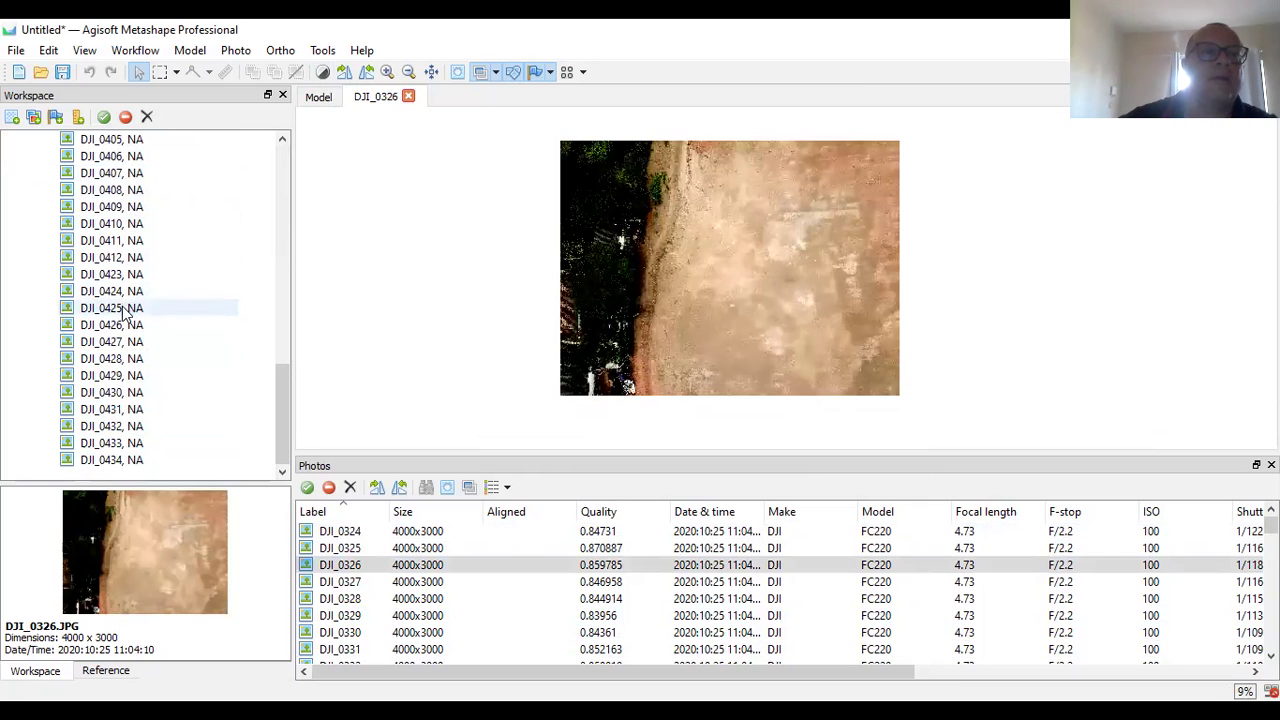
double_click(125, 409)
click(125, 445)
double_click(125, 445)
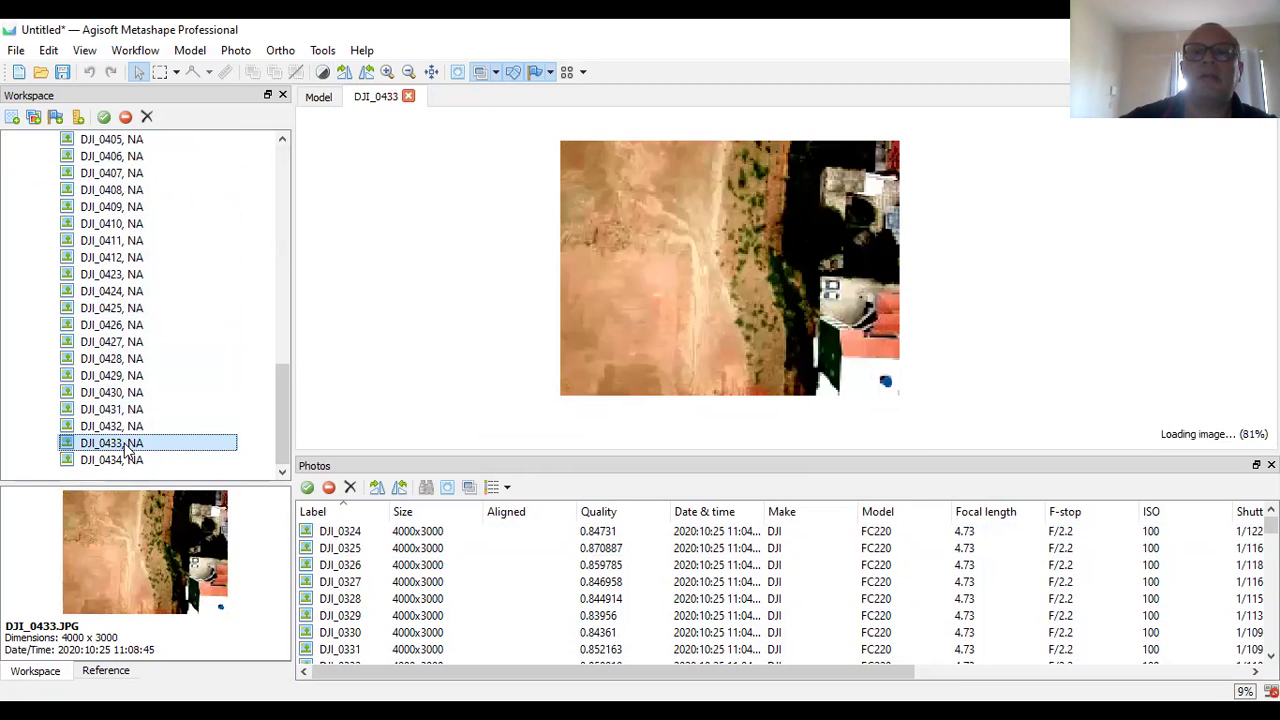
double_click(125, 358)
double_click(146, 257)
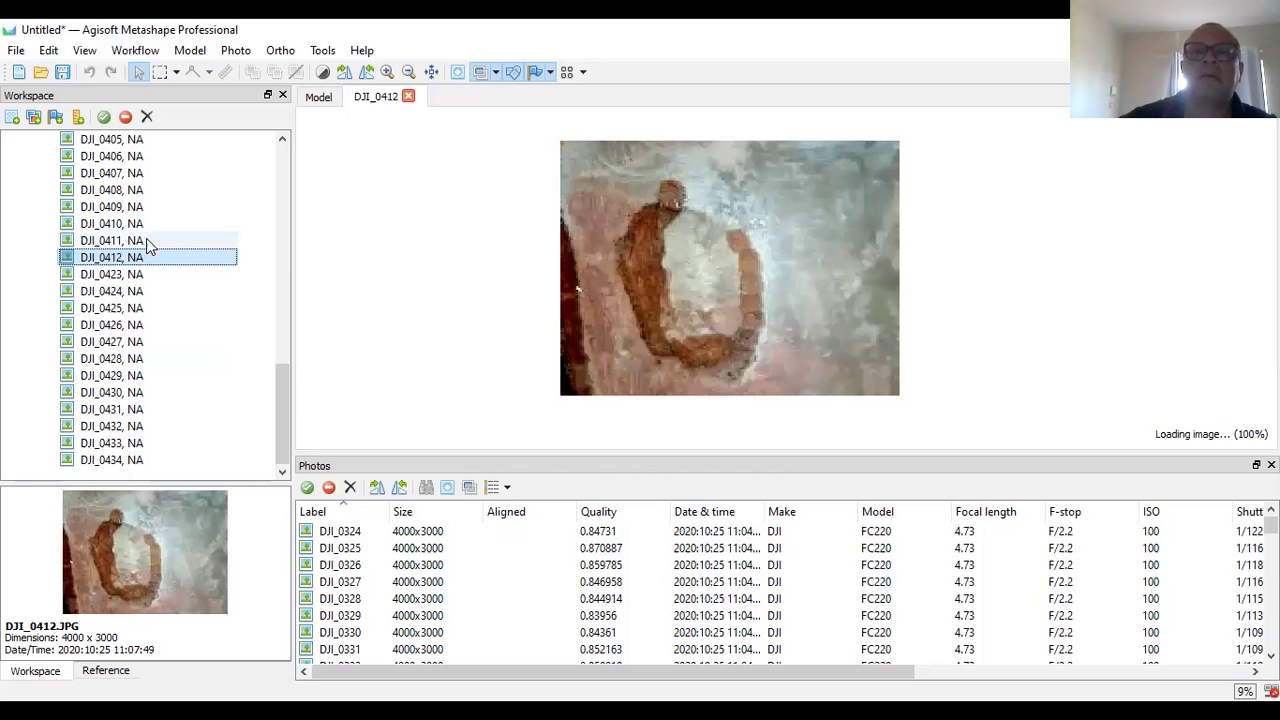
double_click(148, 218)
double_click(148, 189)
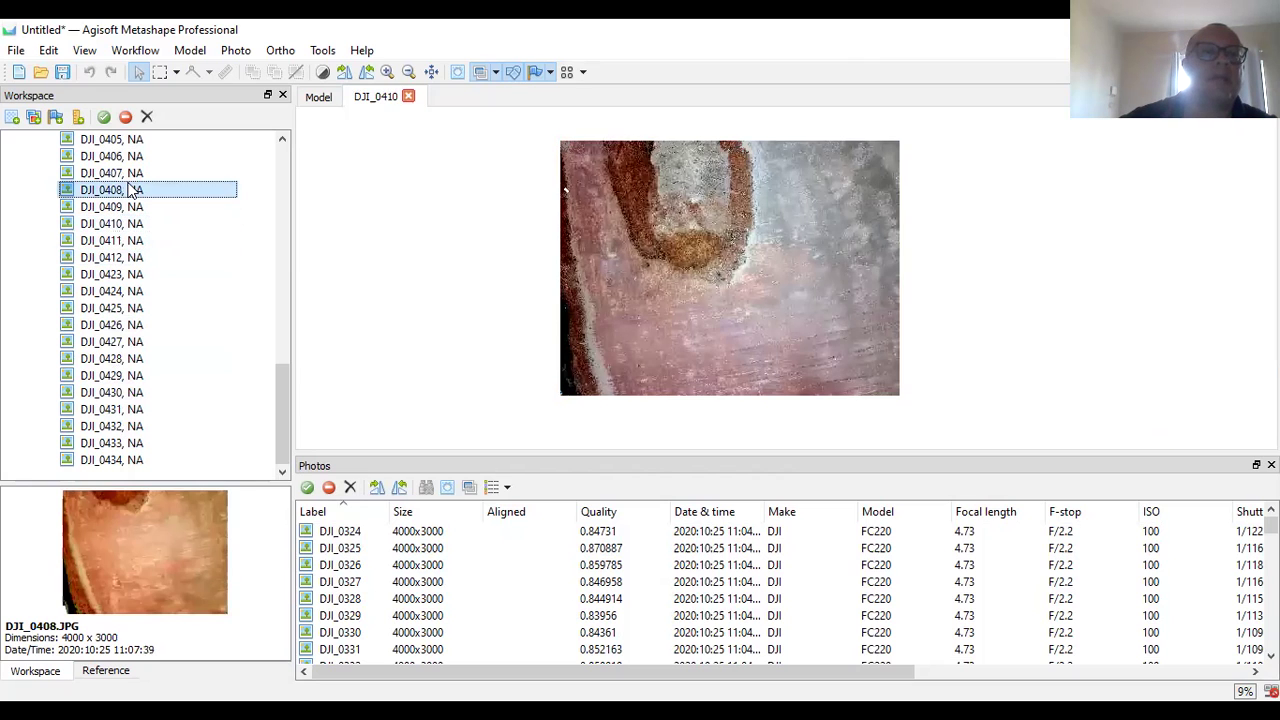
scroll(122, 183, up, 5)
double_click(115, 174)
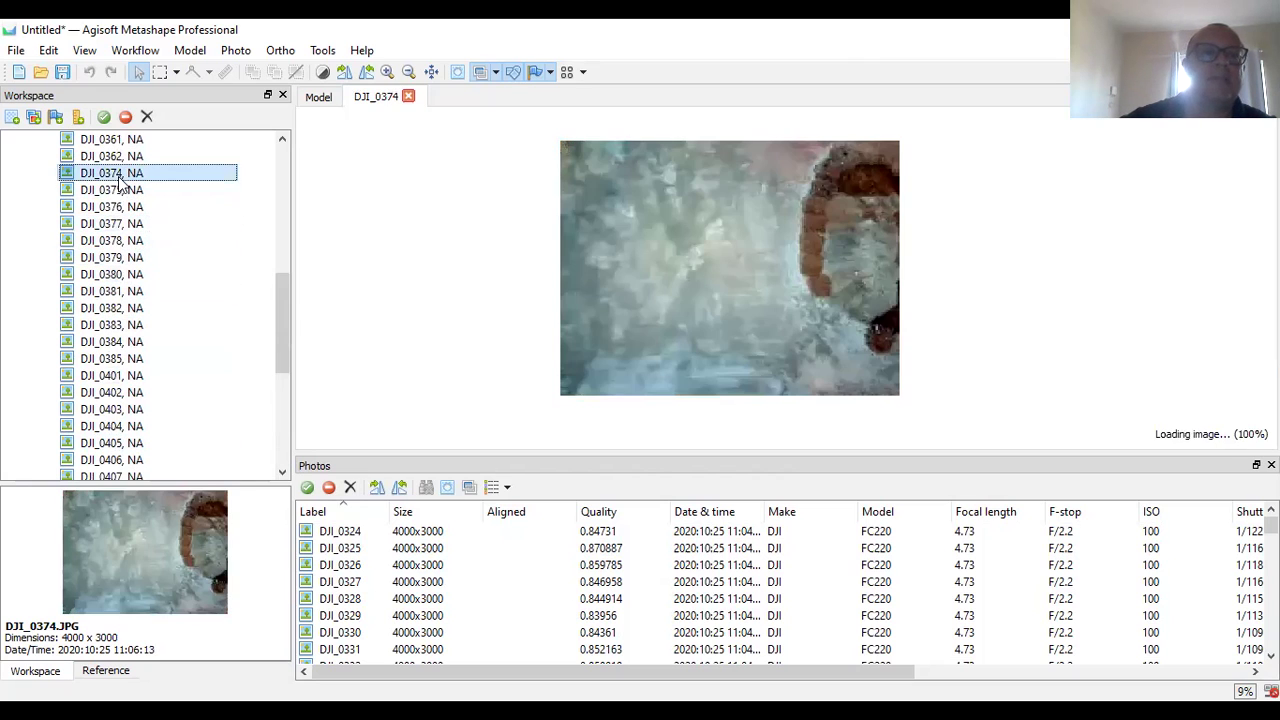
scroll(118, 190, up, 8)
click(112, 206)
double_click(113, 206)
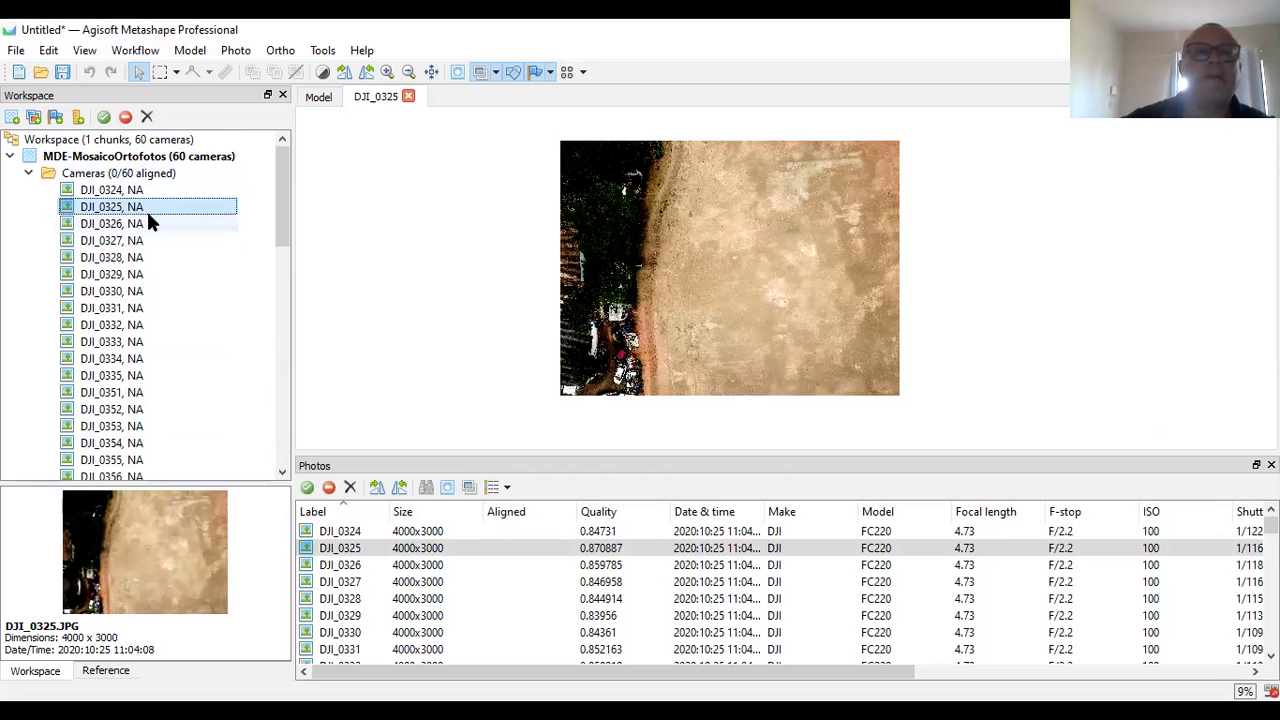
Align the photos at Low accuracy with generic and reference preselection, key point limit 40,000, tie point limit 10,000 and adaptive camera model fitting.
click(136, 50)
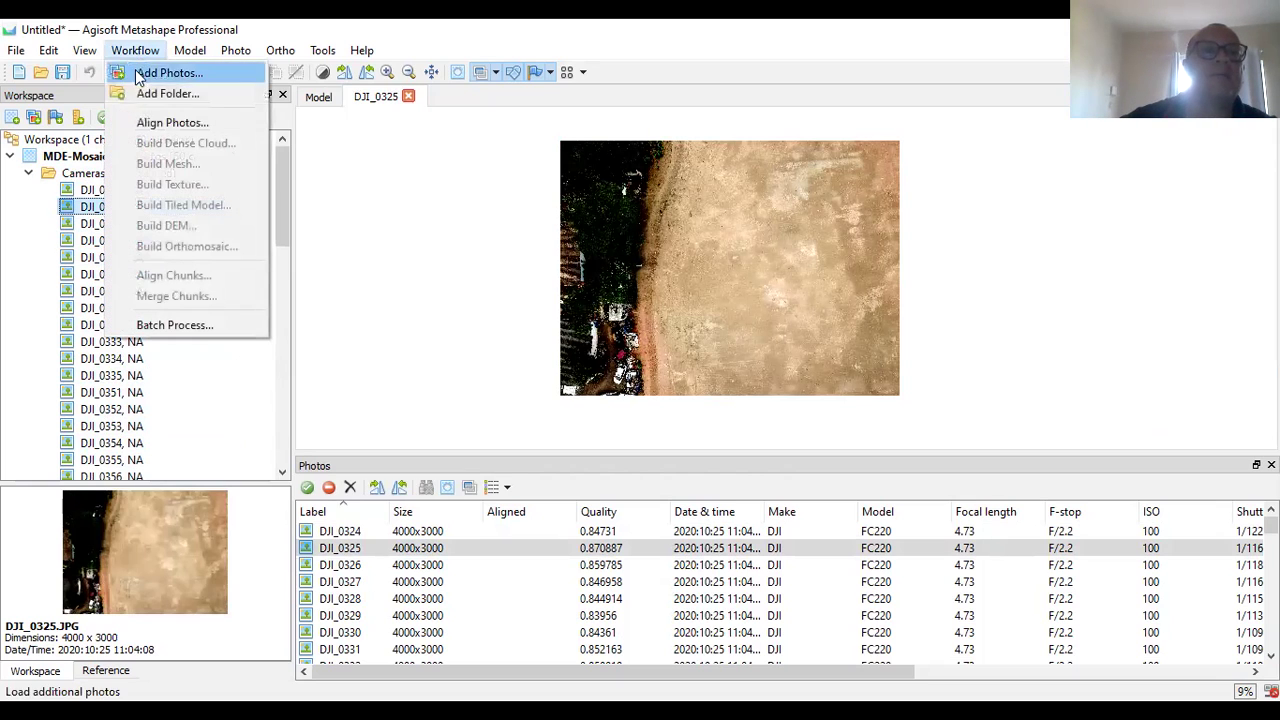
click(160, 123)
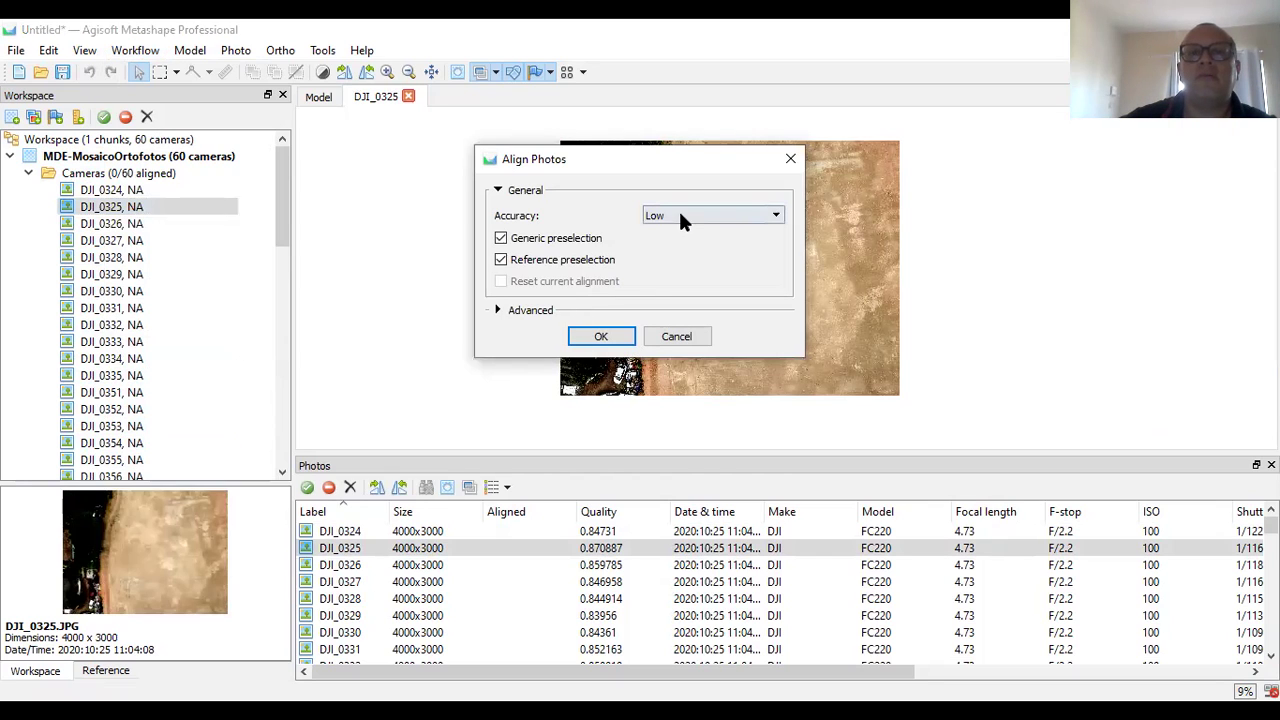
click(701, 215)
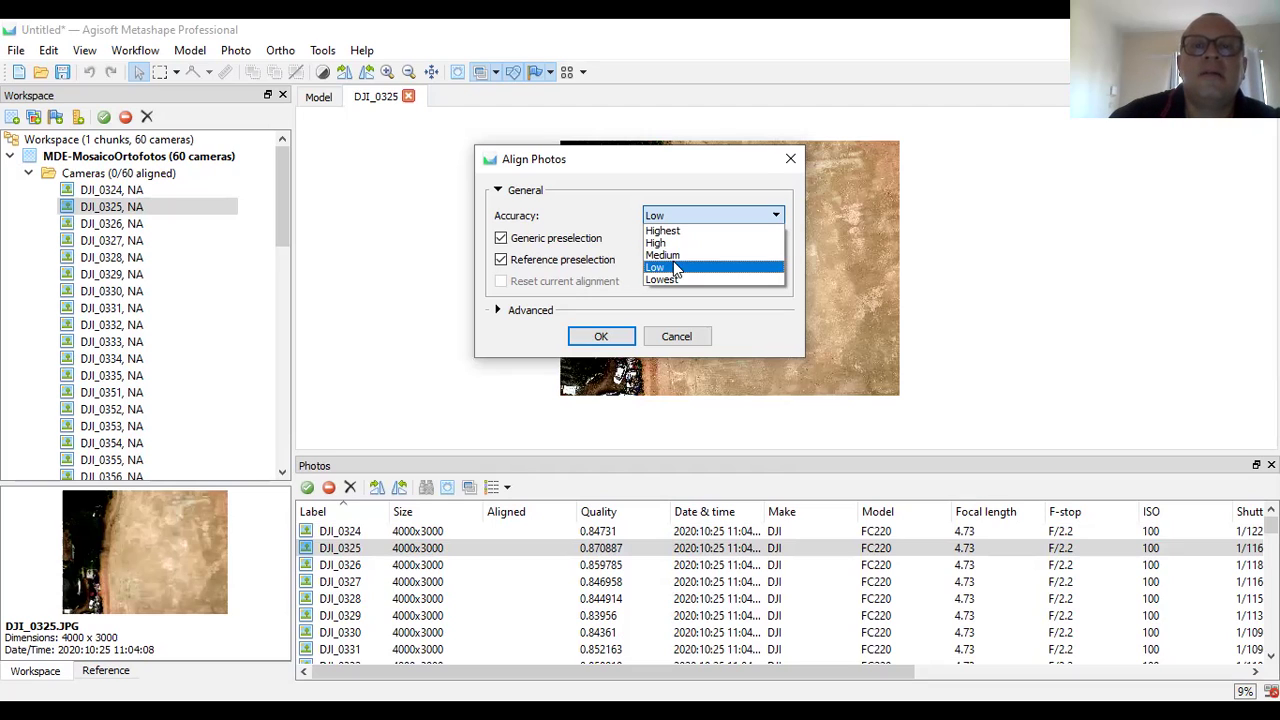
click(677, 268)
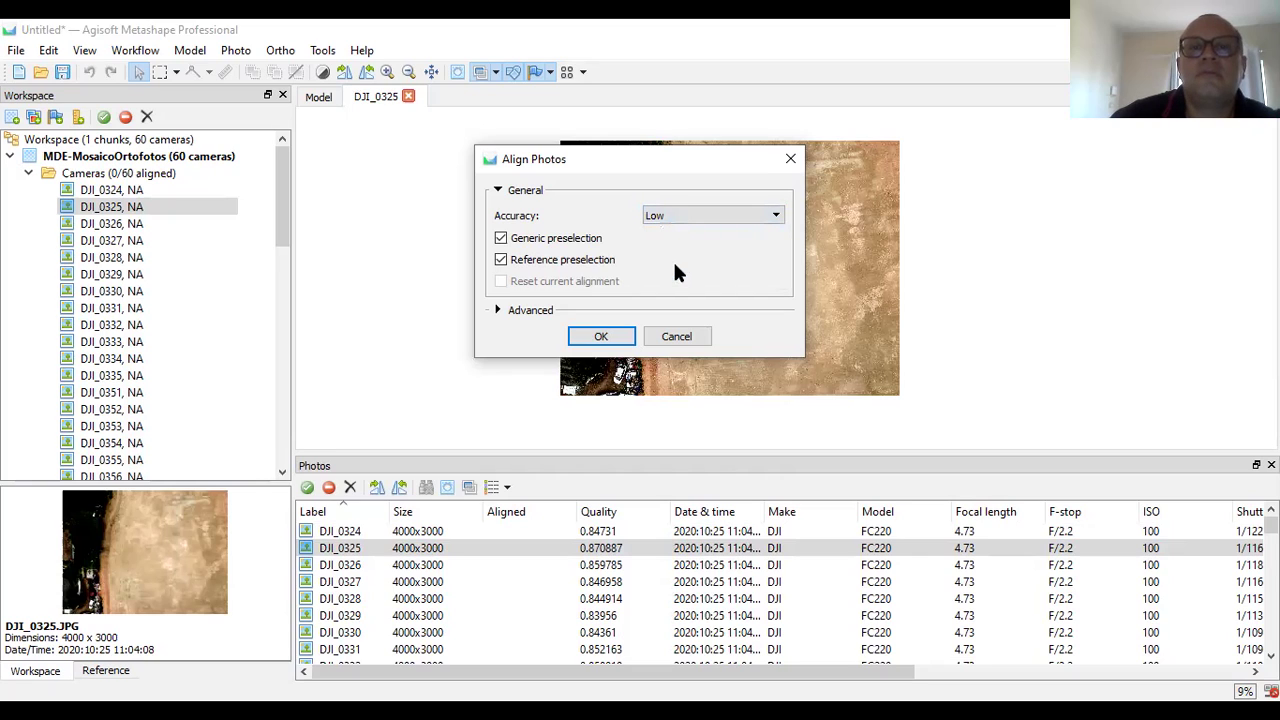
click(503, 314)
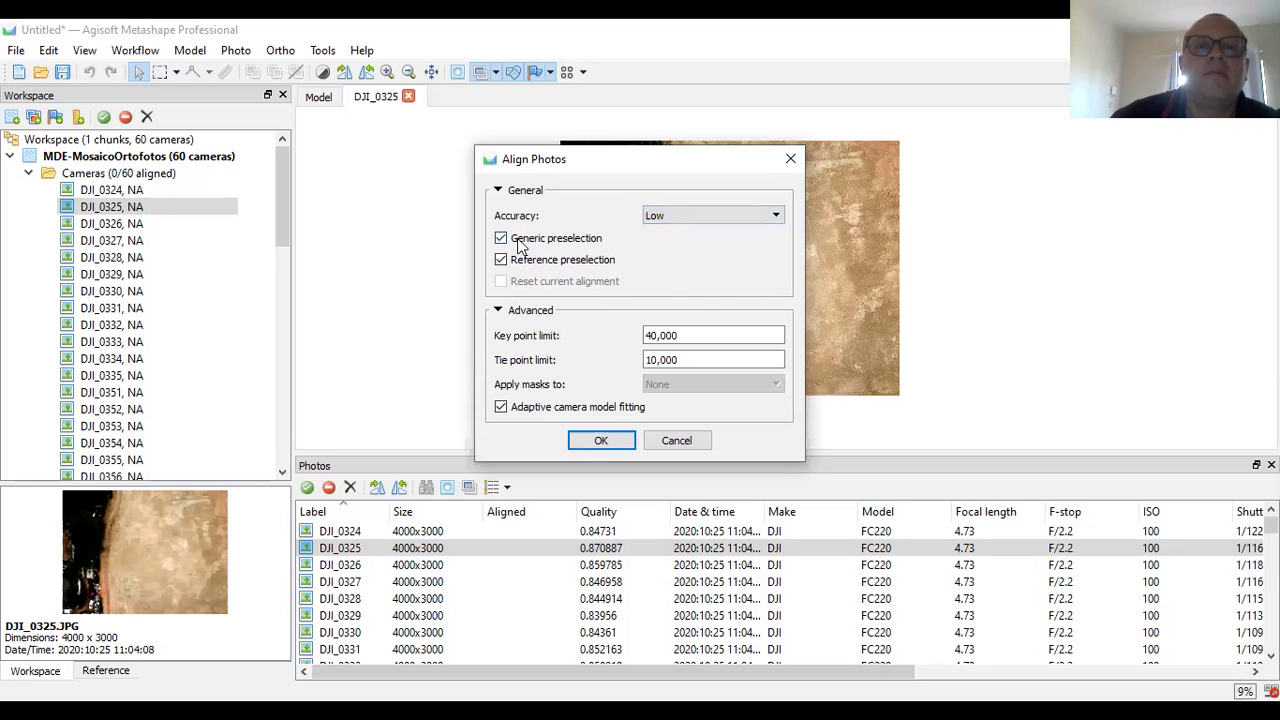
click(602, 441)
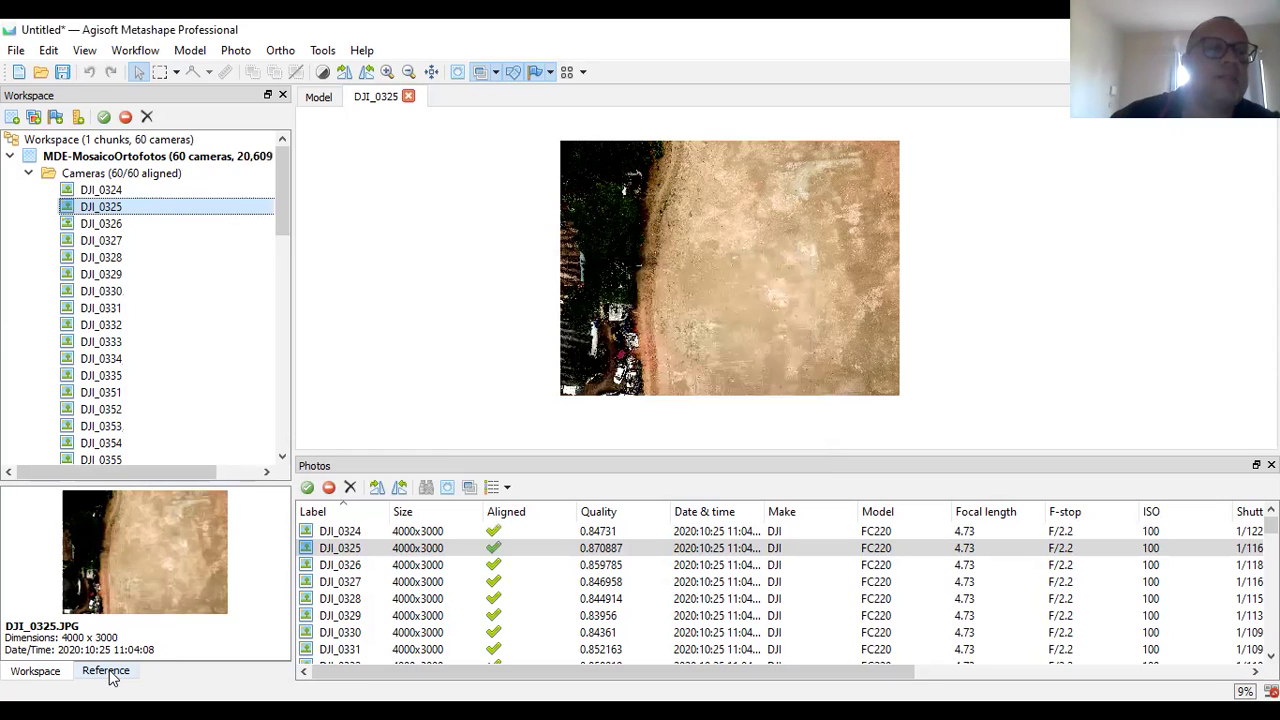
Open the reference conversion settings for cameras and markers and list the available coordinate systems.
click(106, 671)
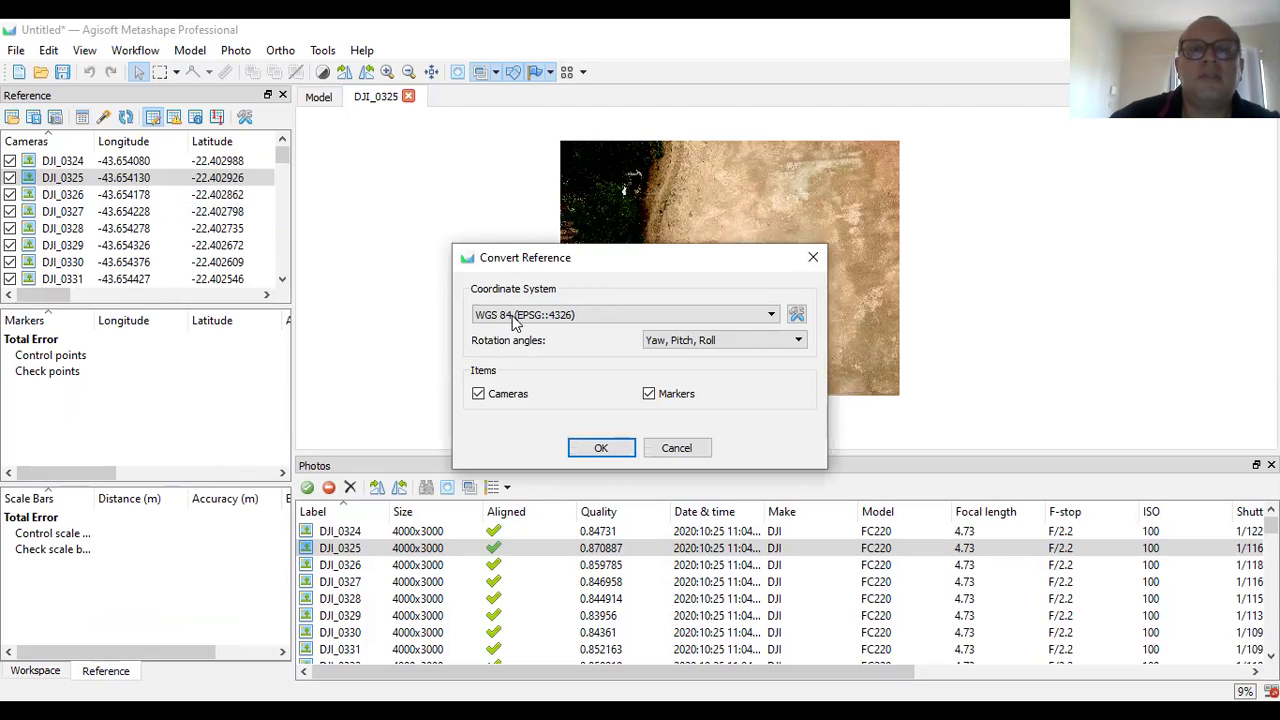
click(590, 316)
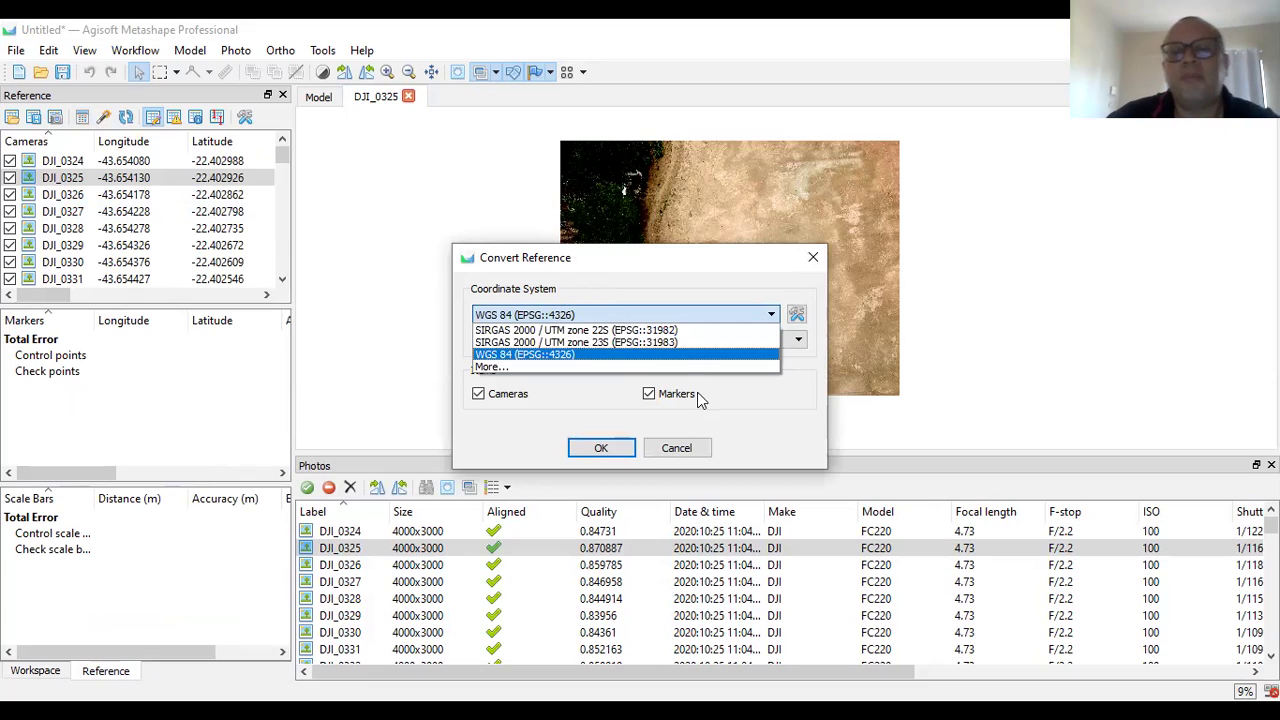
key(Down)
click(736, 392)
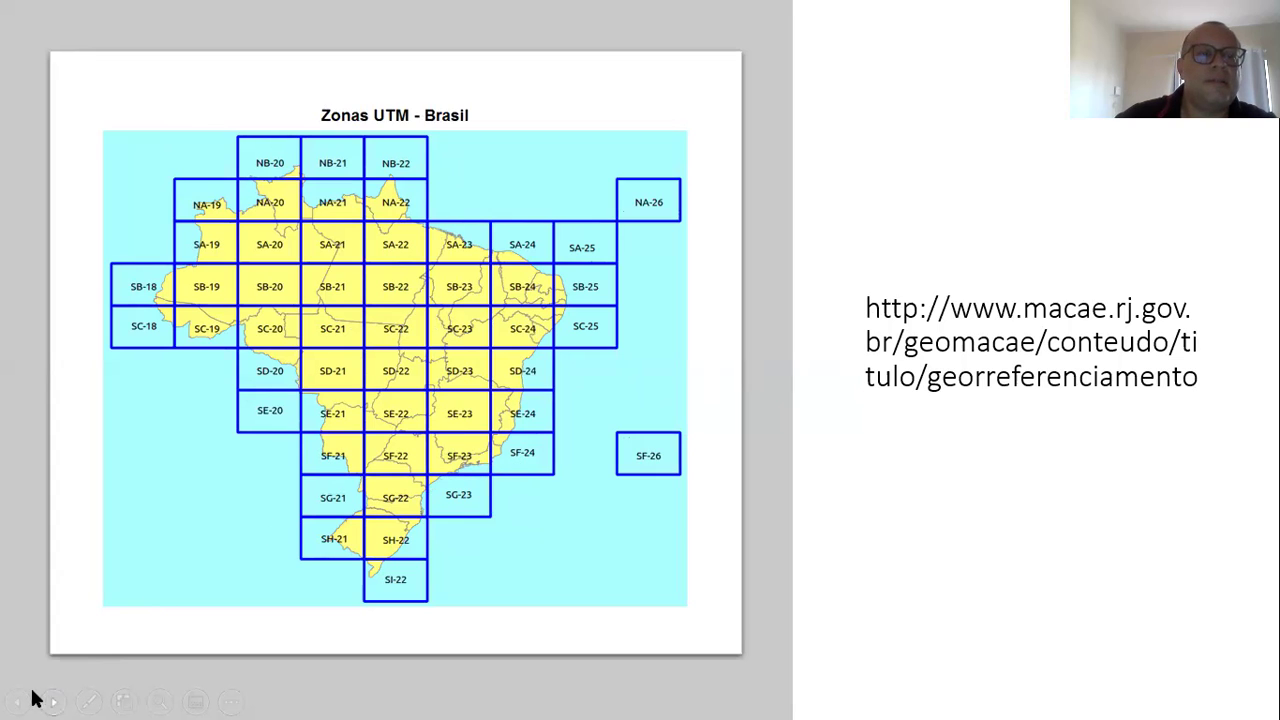
click(97, 697)
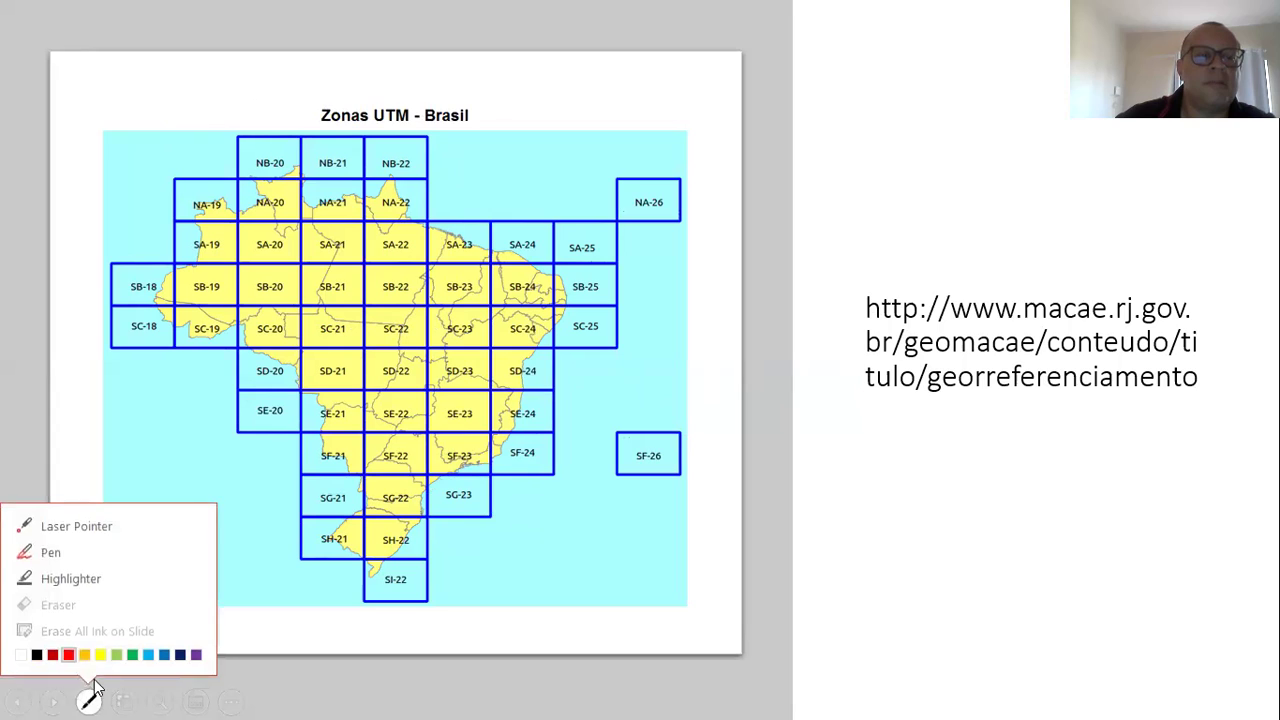
click(86, 563)
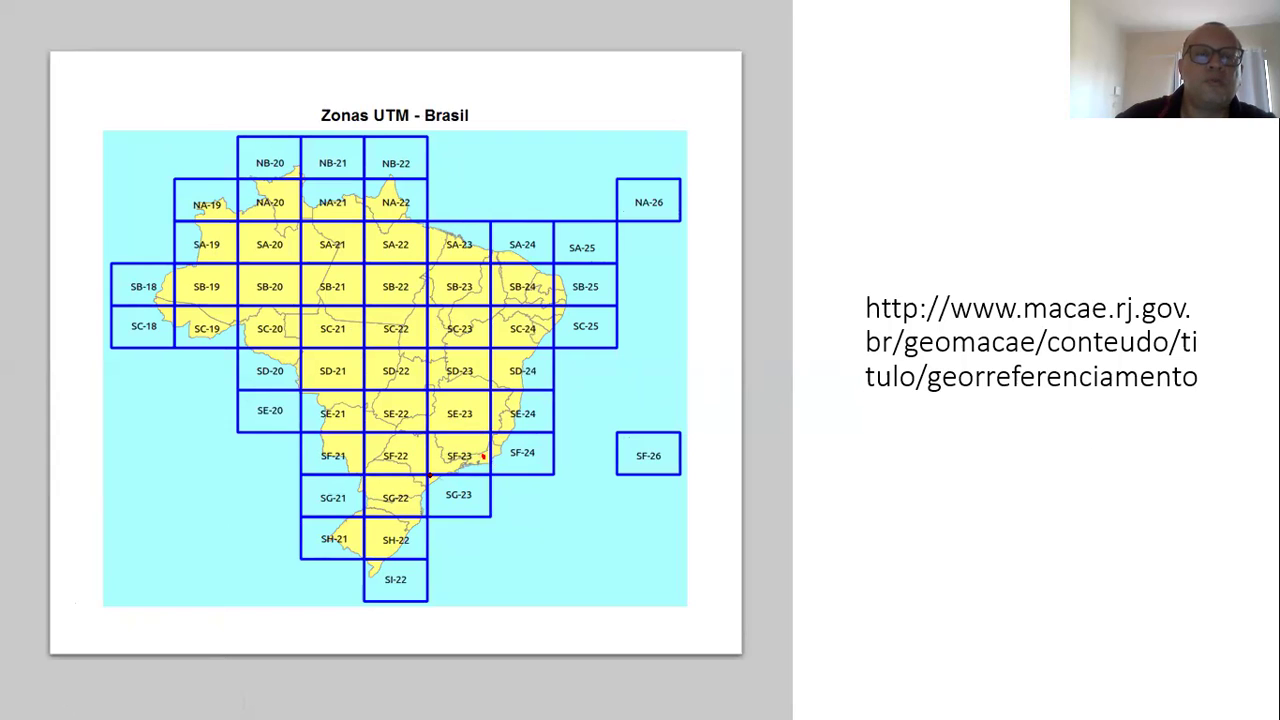
mouse_move(426, 450)
mouse_down()
mouse_move(448, 481)
mouse_move(490, 476)
mouse_up()
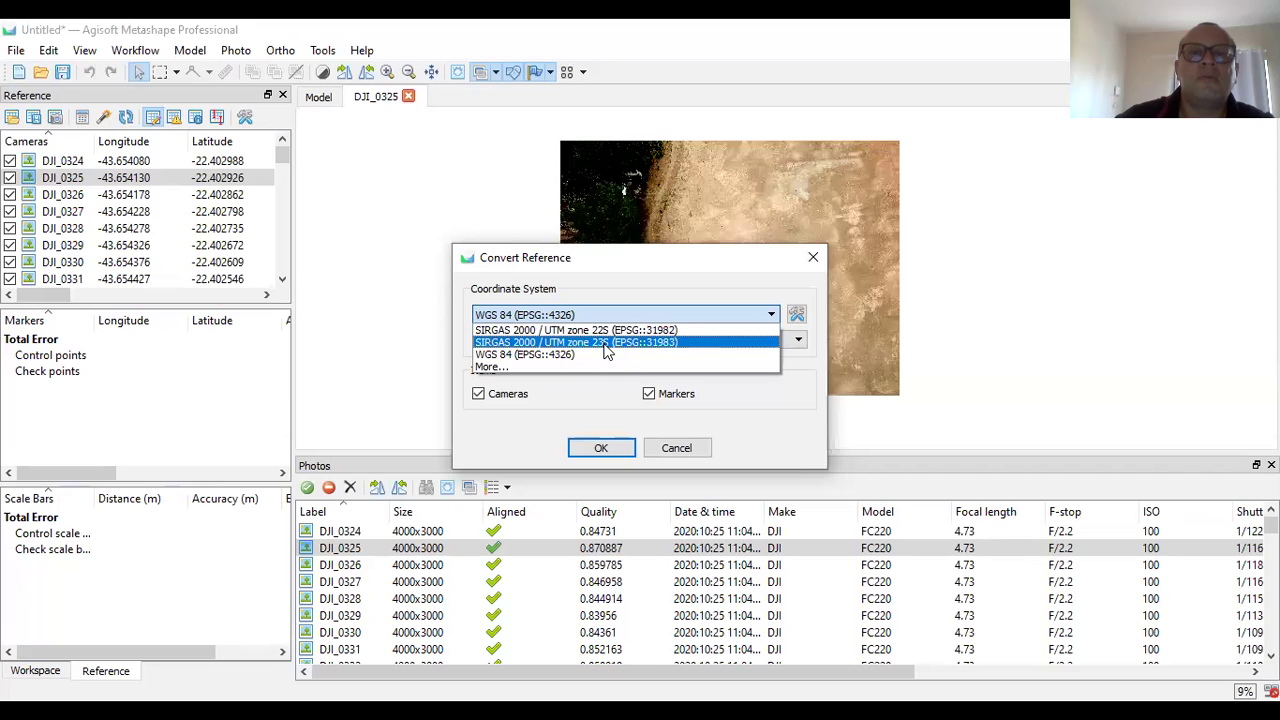
Convert the camera and marker references to SIRGAS 2000 / UTM zone 23S (EPSG::31983) and widen the reference table to show the altitude column.
click(605, 343)
click(601, 448)
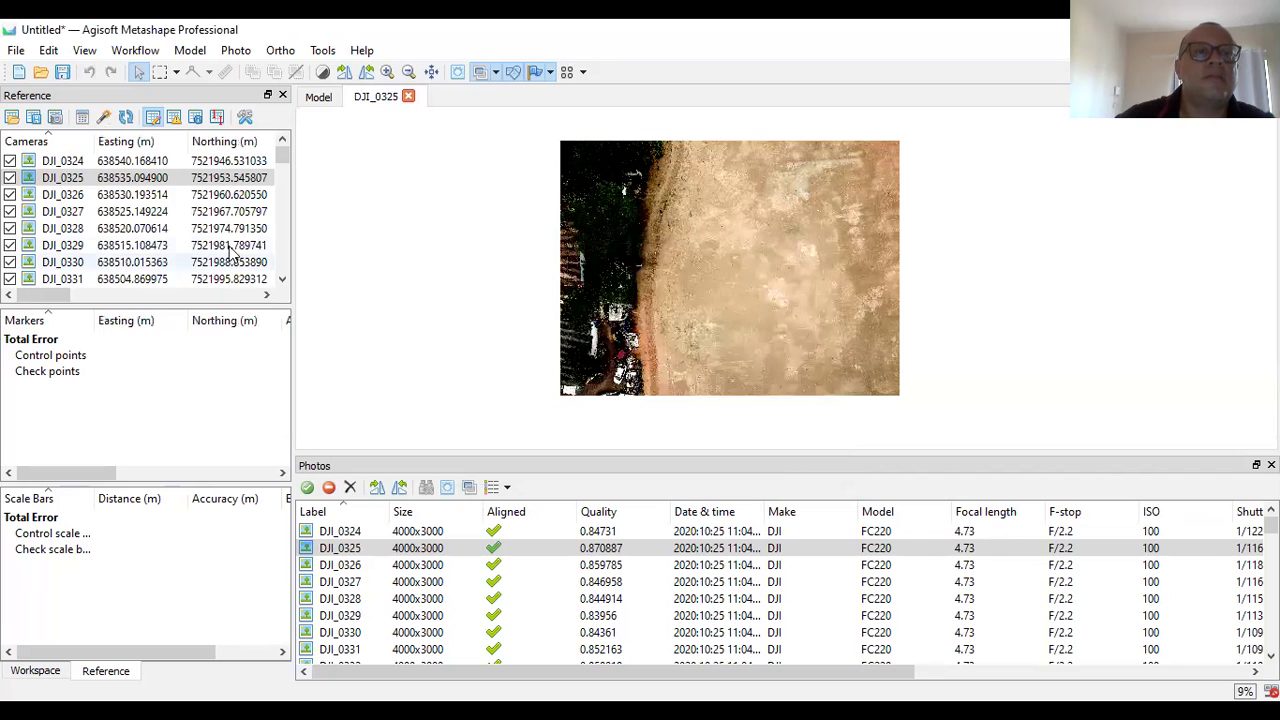
drag(291, 211, 384, 207)
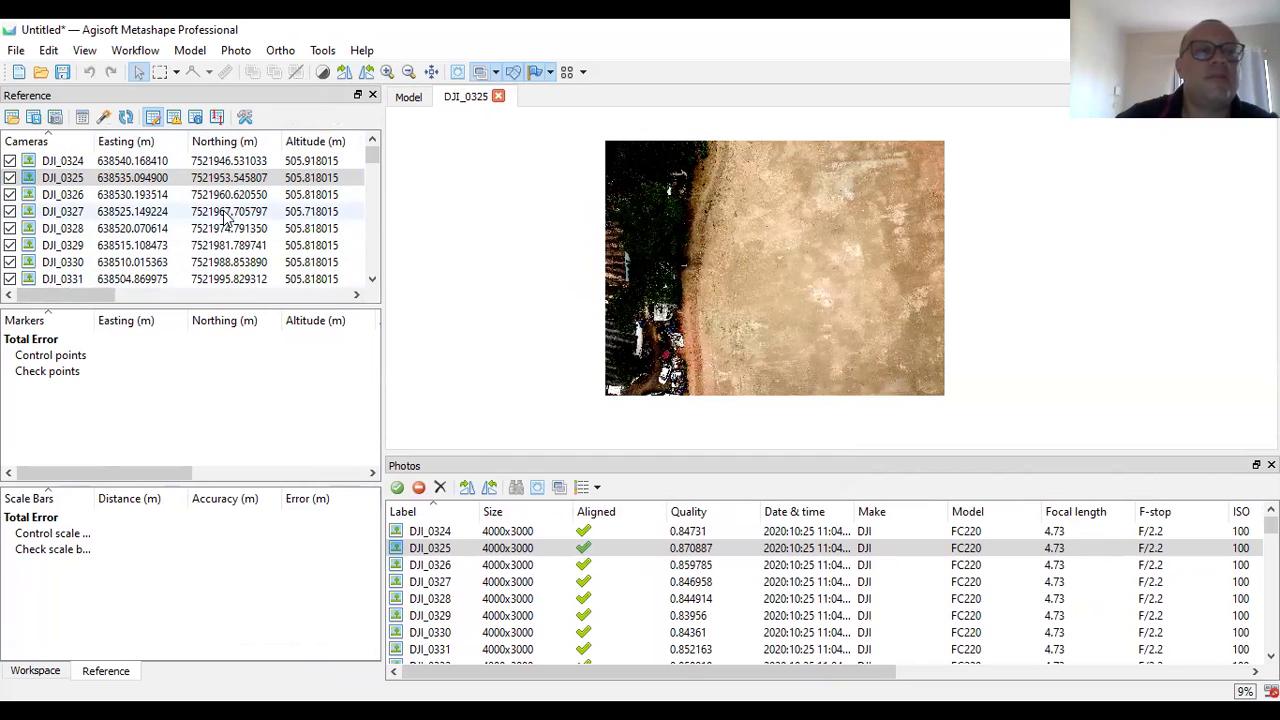
Realign the photos at Low accuracy with generic and reference preselection, resetting the current alignment.
click(135, 50)
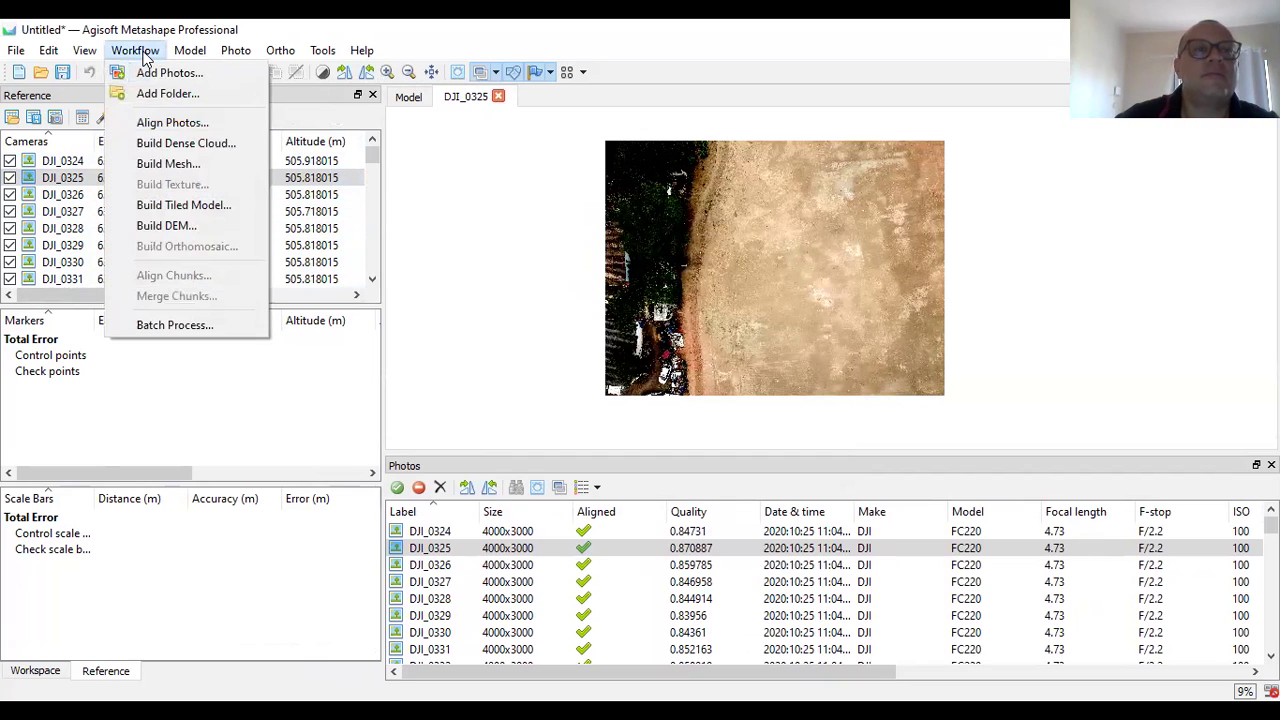
click(165, 126)
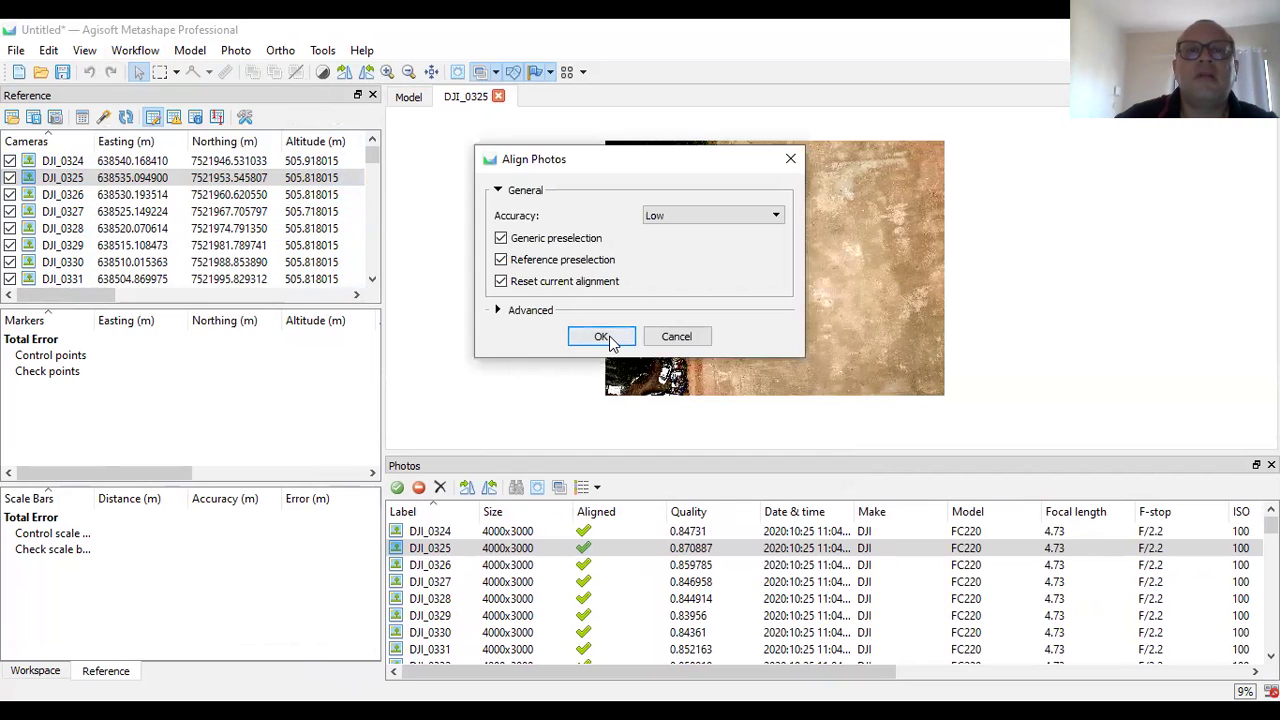
key(Return)
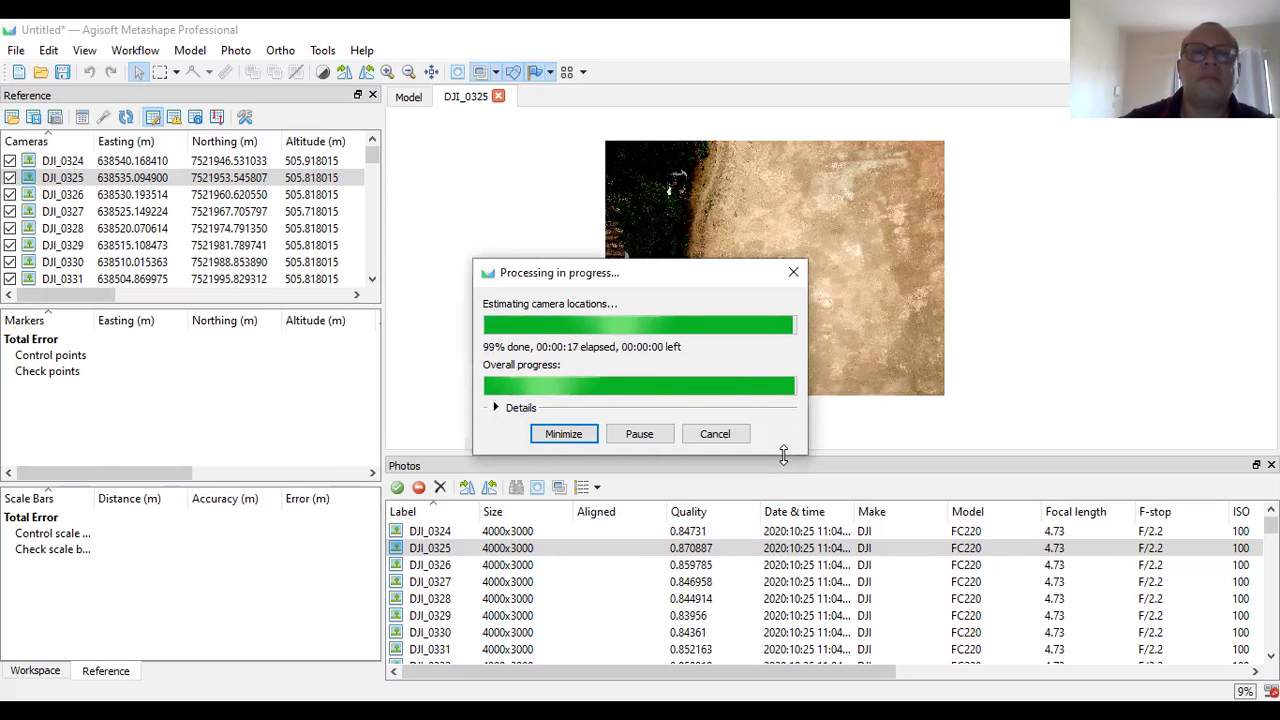
click(418, 94)
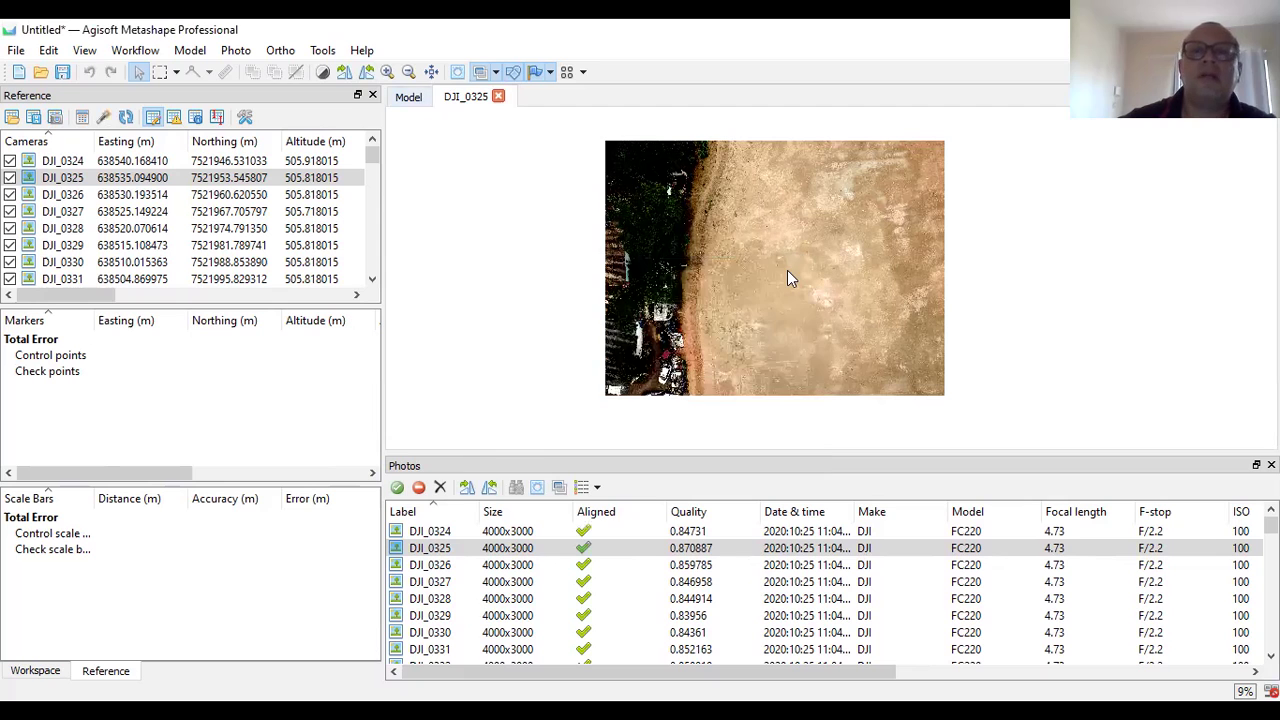
Bring up the model view, enlarge it by shrinking the neighbouring panes and show the camera positions above the tie points.
drag(838, 265, 518, 588)
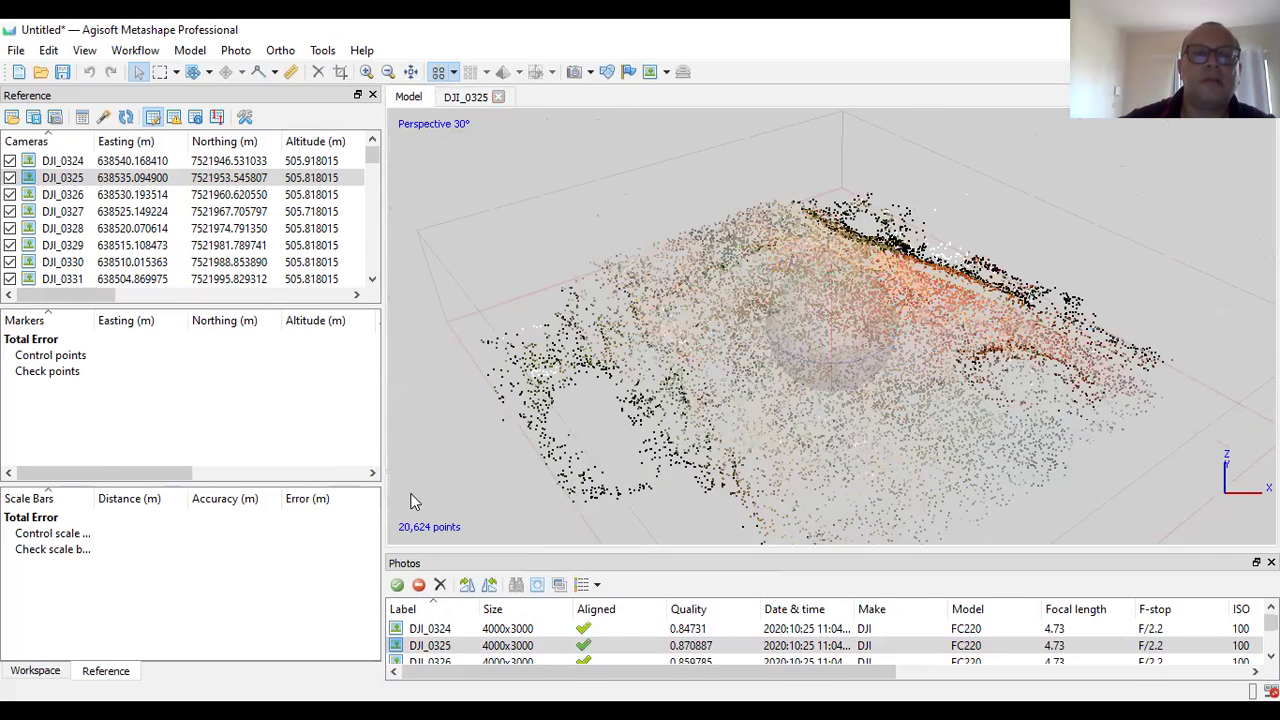
drag(312, 470, 311, 470)
drag(793, 351, 818, 312)
click(577, 75)
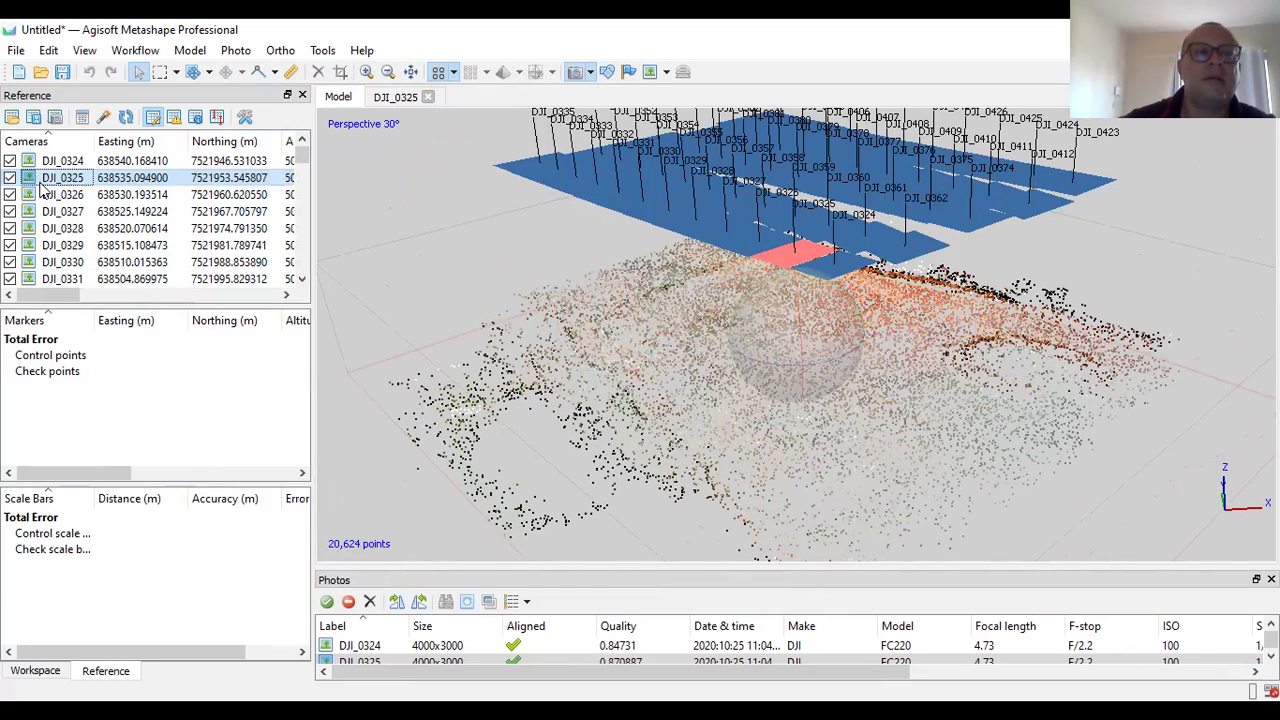
Select individual photos in the chunk's camera list, such as DJI_0352, DJI_0328, DJI_0335 and DJI_0429, to locate them in the model.
click(38, 671)
click(100, 308)
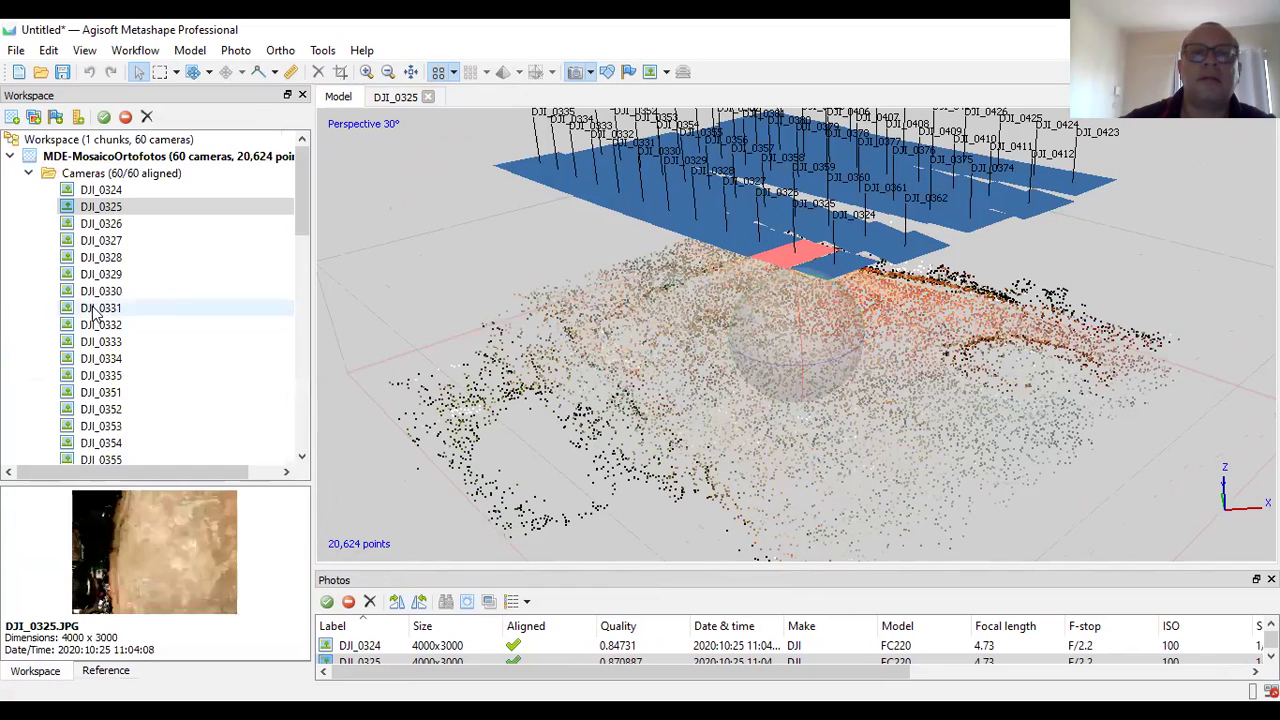
click(100, 341)
click(100, 409)
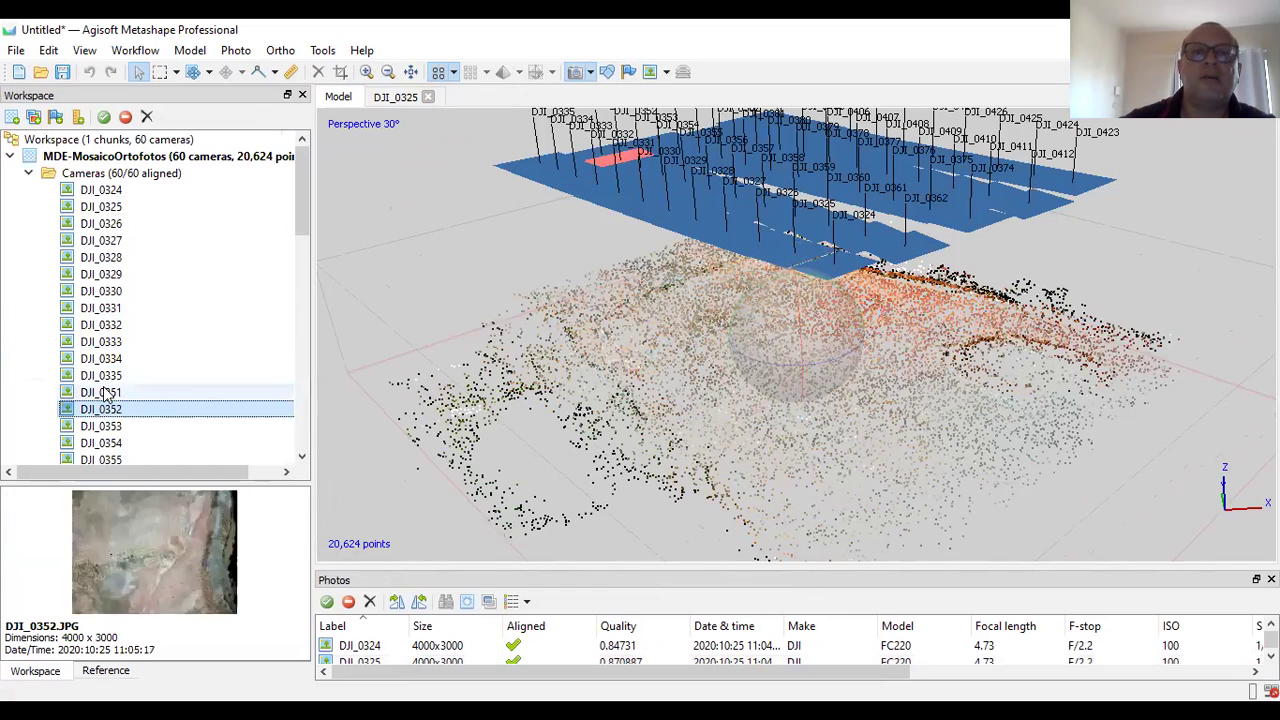
click(100, 308)
click(102, 257)
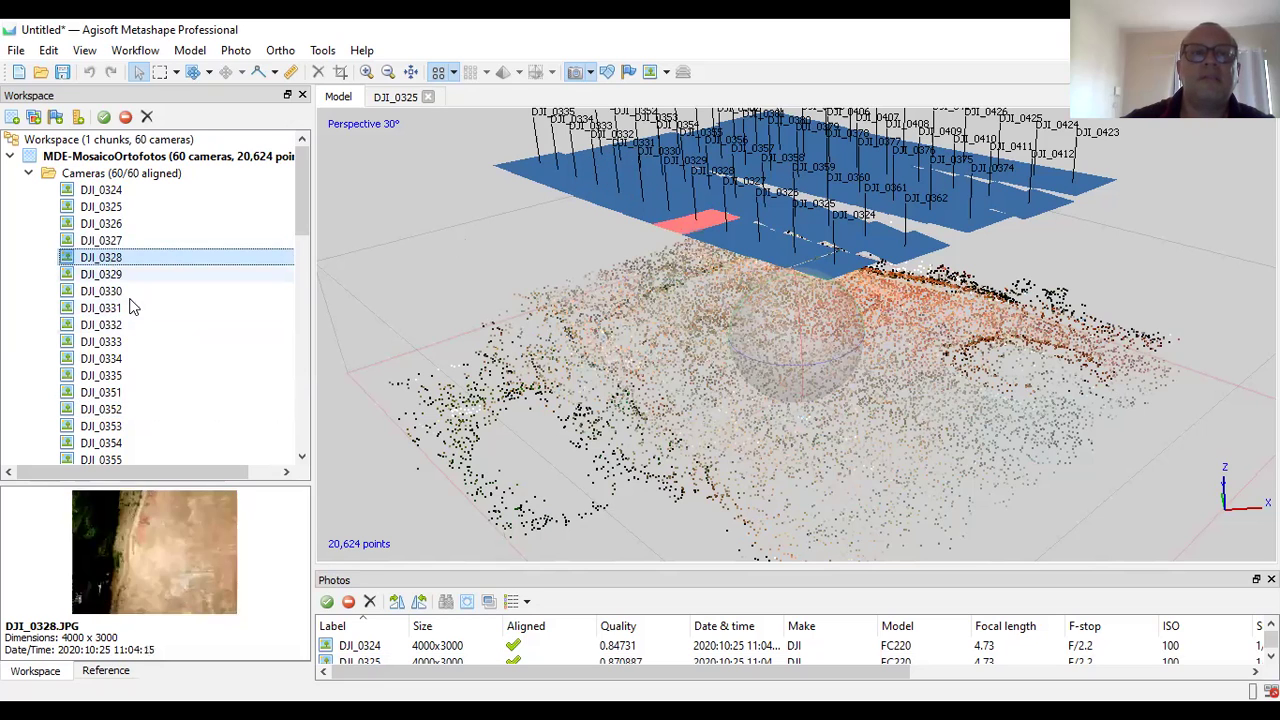
click(160, 308)
click(150, 160)
click(100, 375)
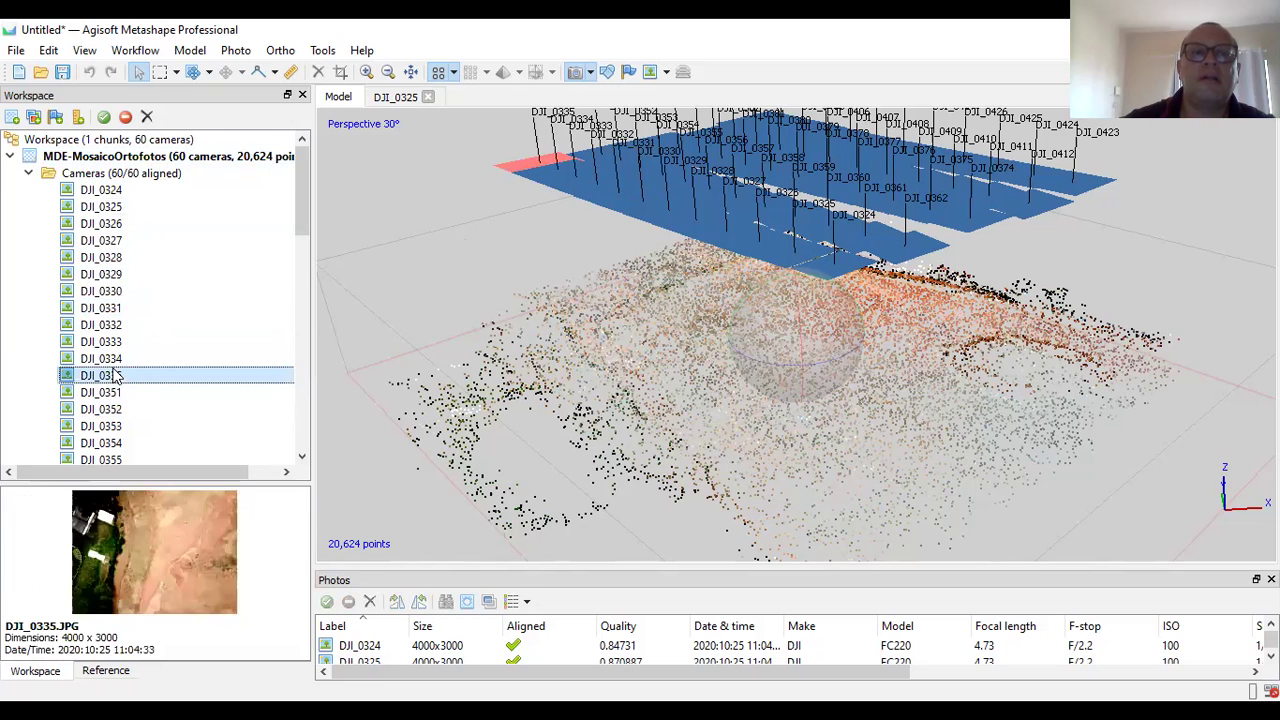
scroll(105, 400, down, 15)
click(100, 341)
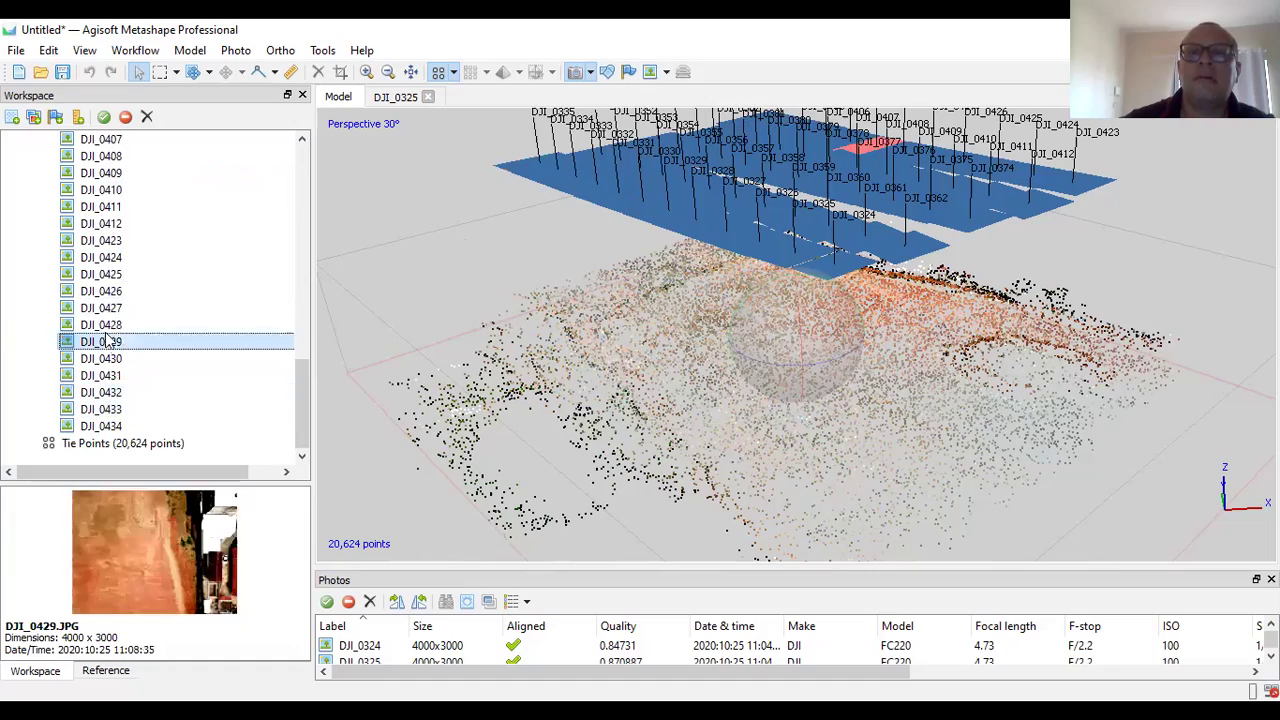
scroll(628, 171, up, 5)
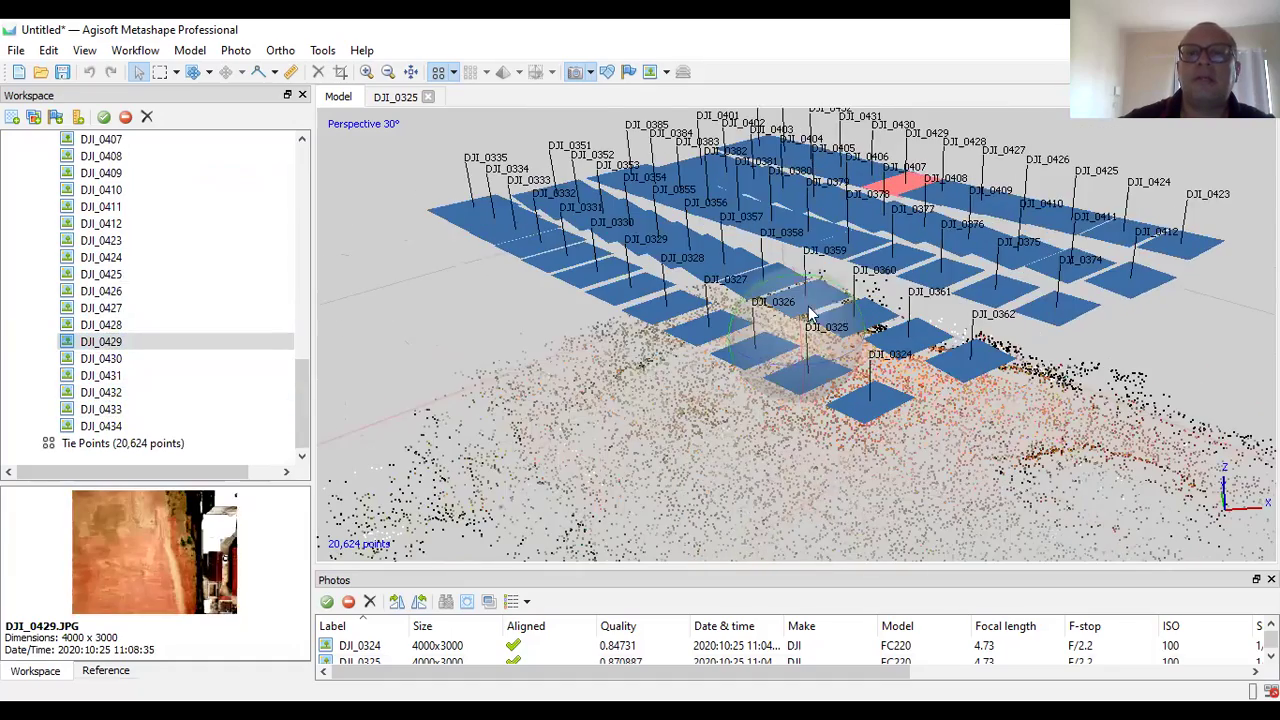
mouse_move(808, 268)
mouse_down()
mouse_move(800, 340)
mouse_move(788, 258)
mouse_up()
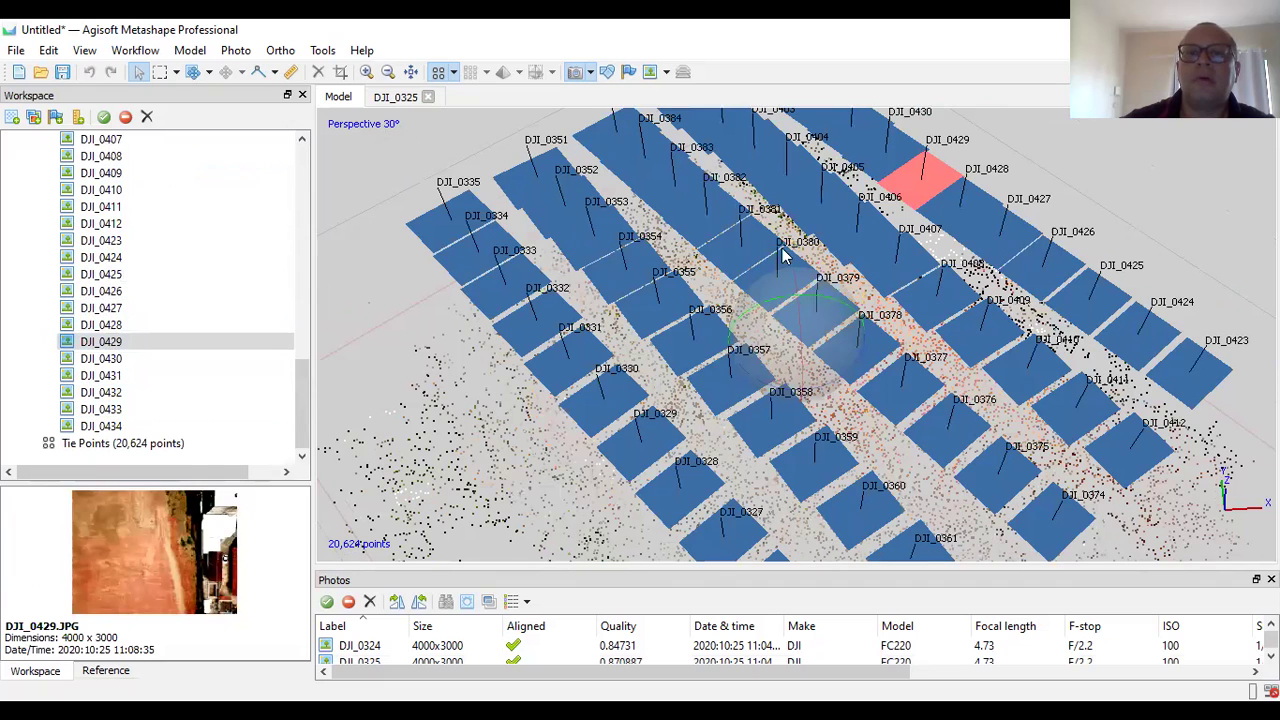
Show image thumbnails on the camera positions and examine the layout of the flight lines.
click(578, 74)
click(578, 74)
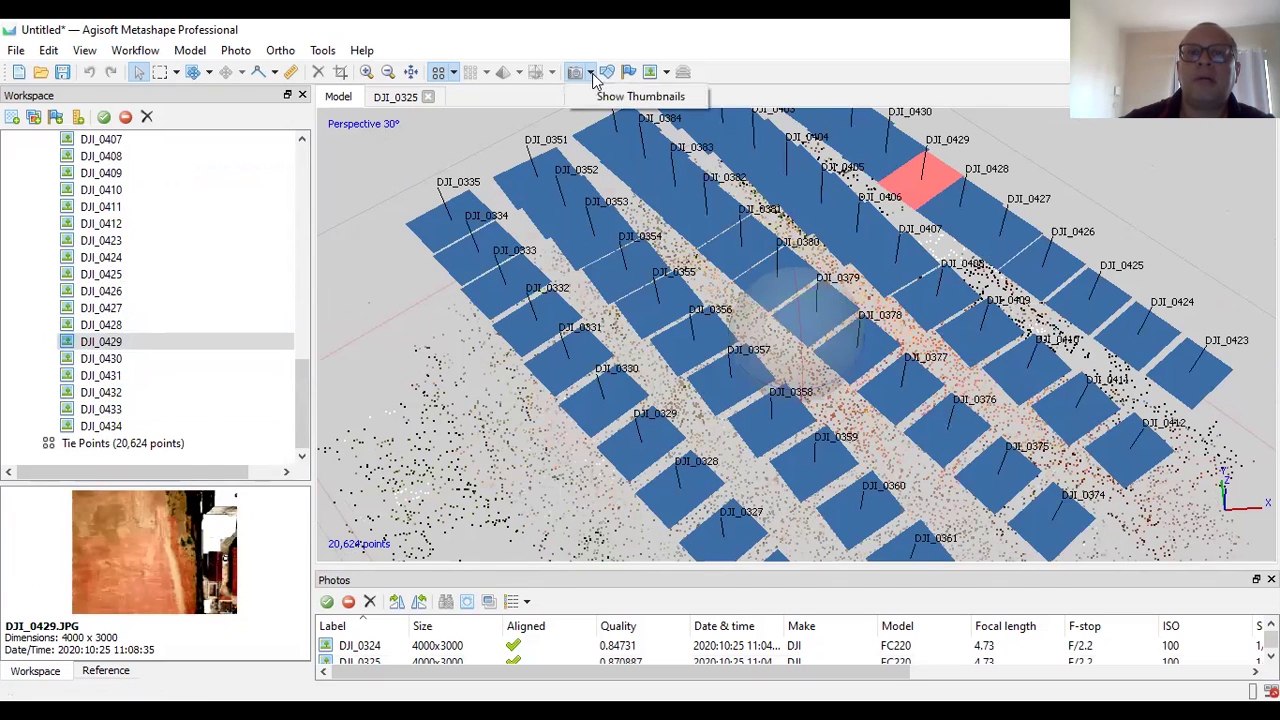
click(603, 75)
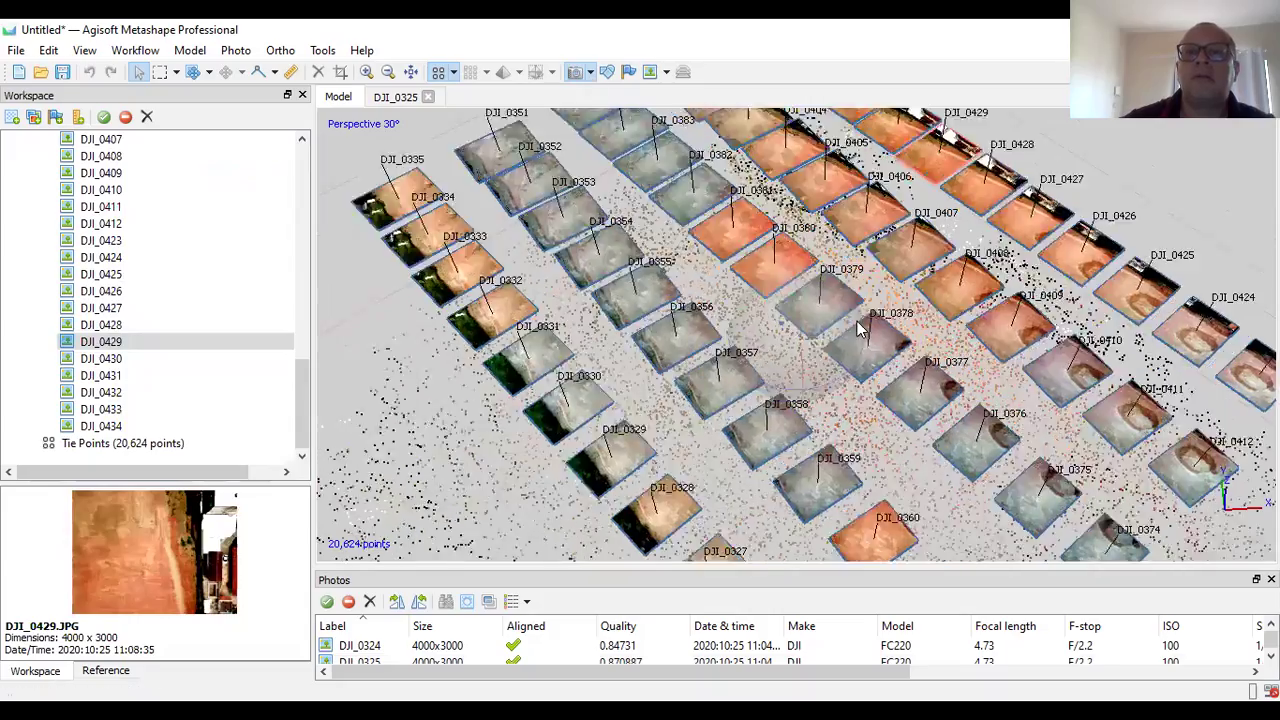
drag(838, 362, 828, 325)
Turn off the image thumbnails and hide the camera positions in the model view.
click(589, 72)
click(640, 96)
click(576, 72)
Examine the tie point cloud's terrain shape and edges from several angles.
drag(744, 336, 699, 333)
scroll(123, 337, up, 5)
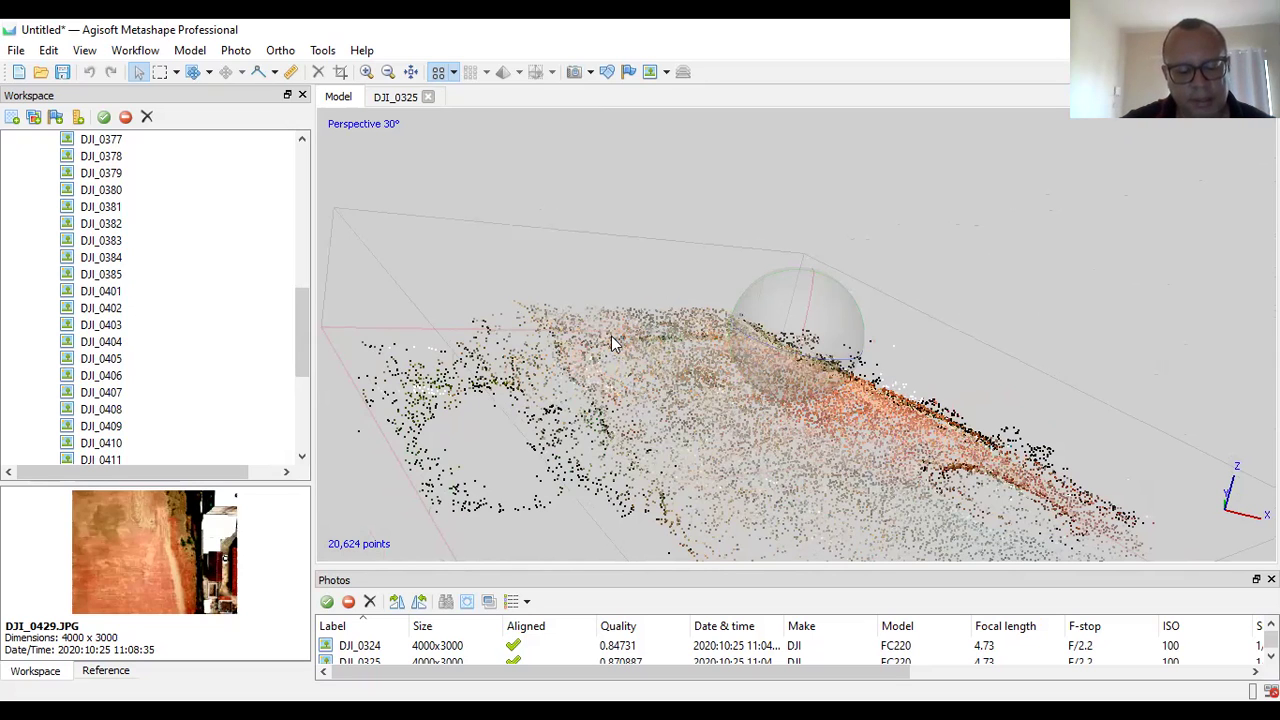
drag(666, 370, 565, 229)
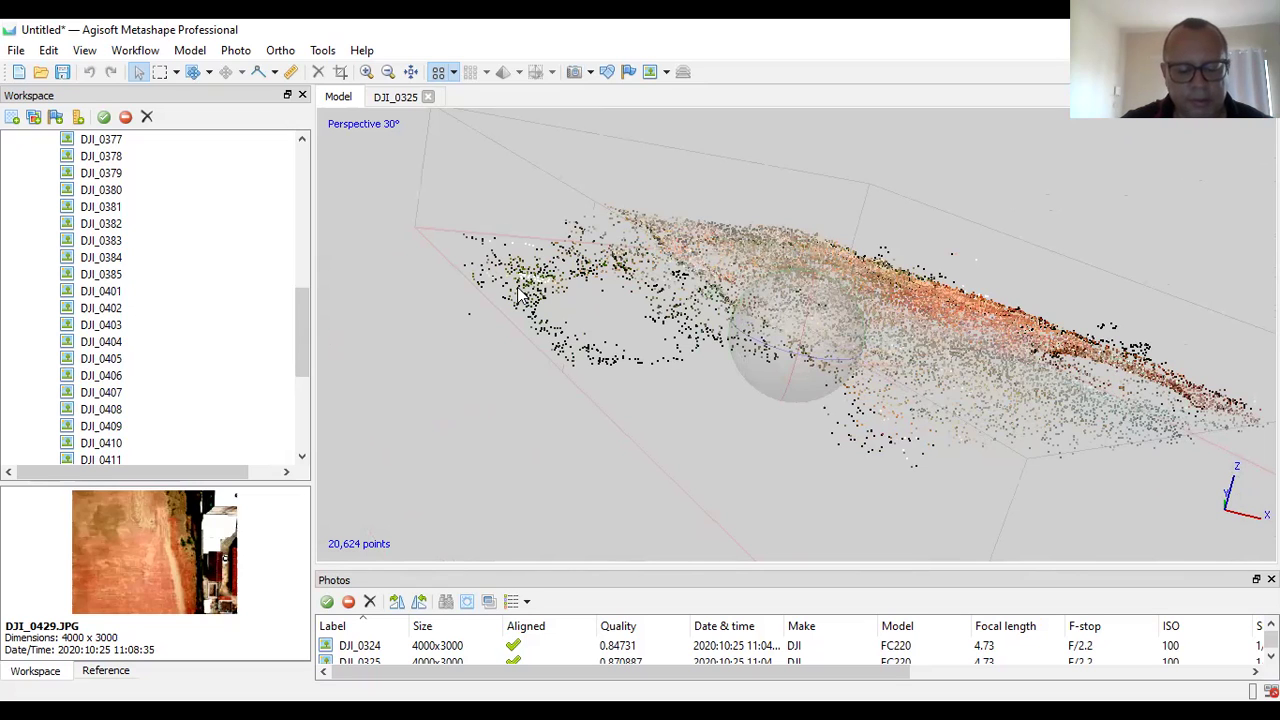
drag(796, 300, 767, 320)
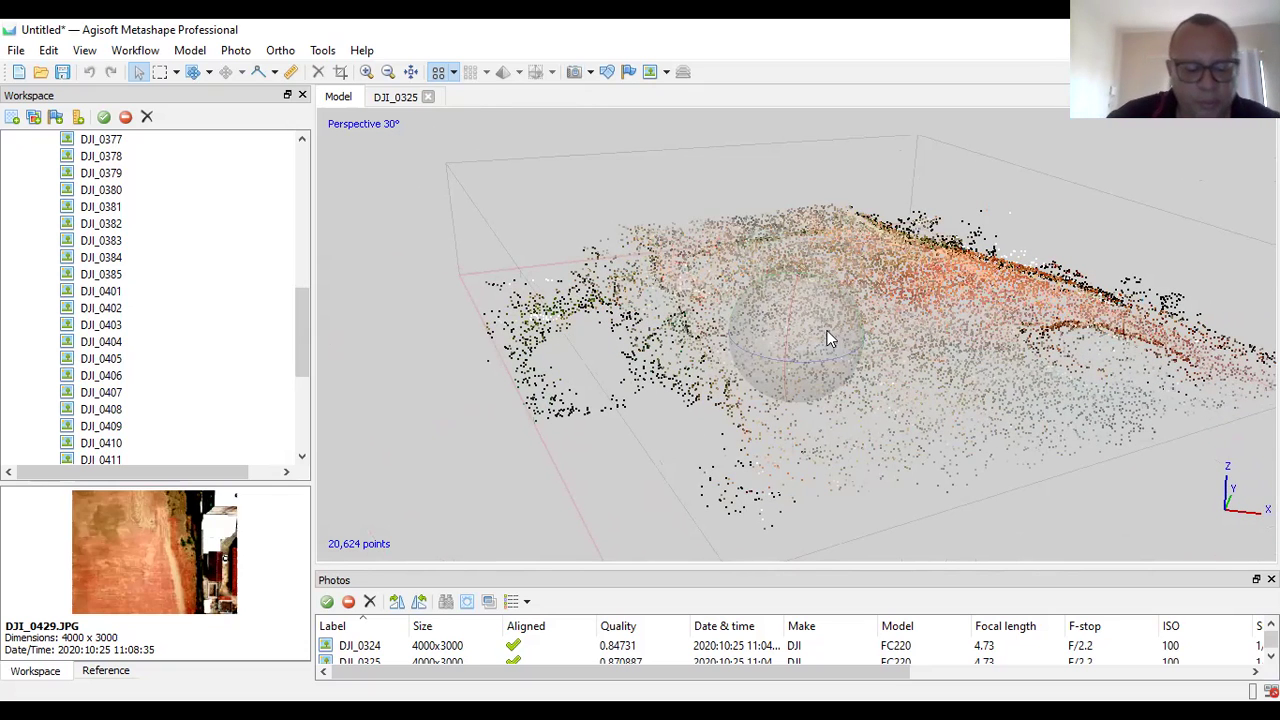
mouse_move(812, 337)
mouse_down()
mouse_move(797, 345)
mouse_move(808, 356)
mouse_up()
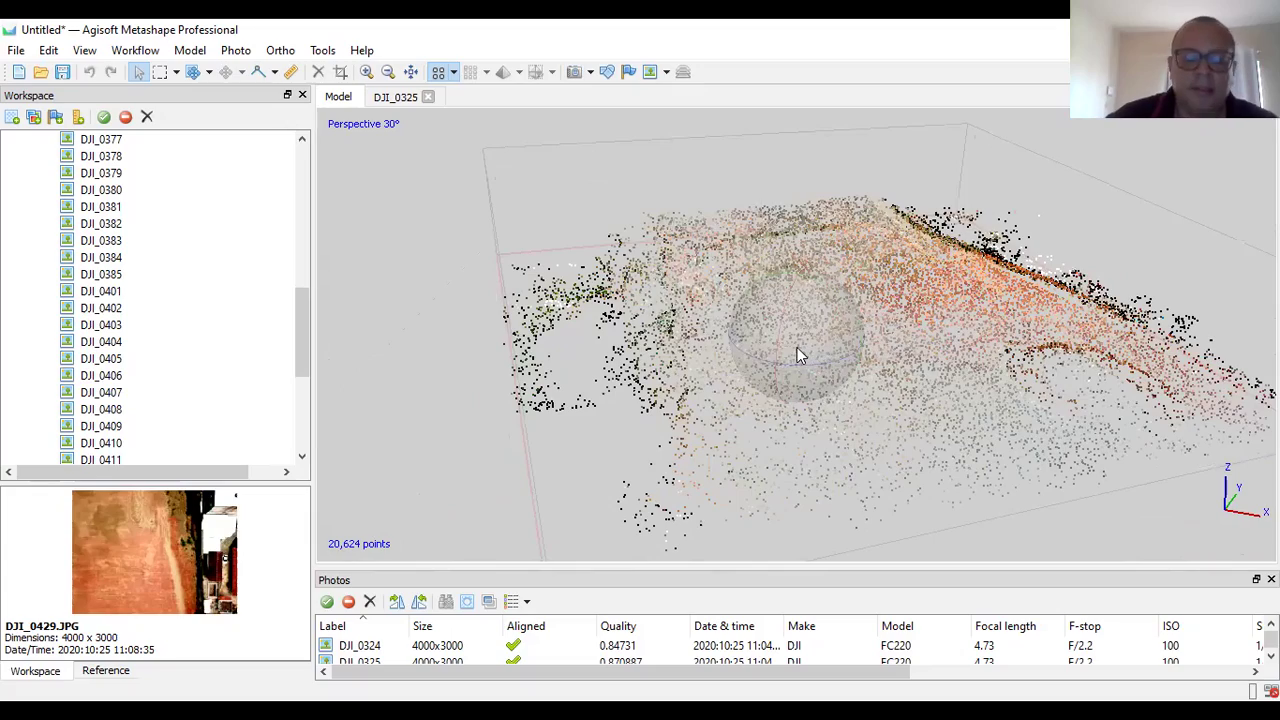
drag(832, 315, 765, 309)
drag(560, 308, 818, 336)
View the criteria offered by Gradual Selection for the tie points and close it without selecting anything.
click(190, 50)
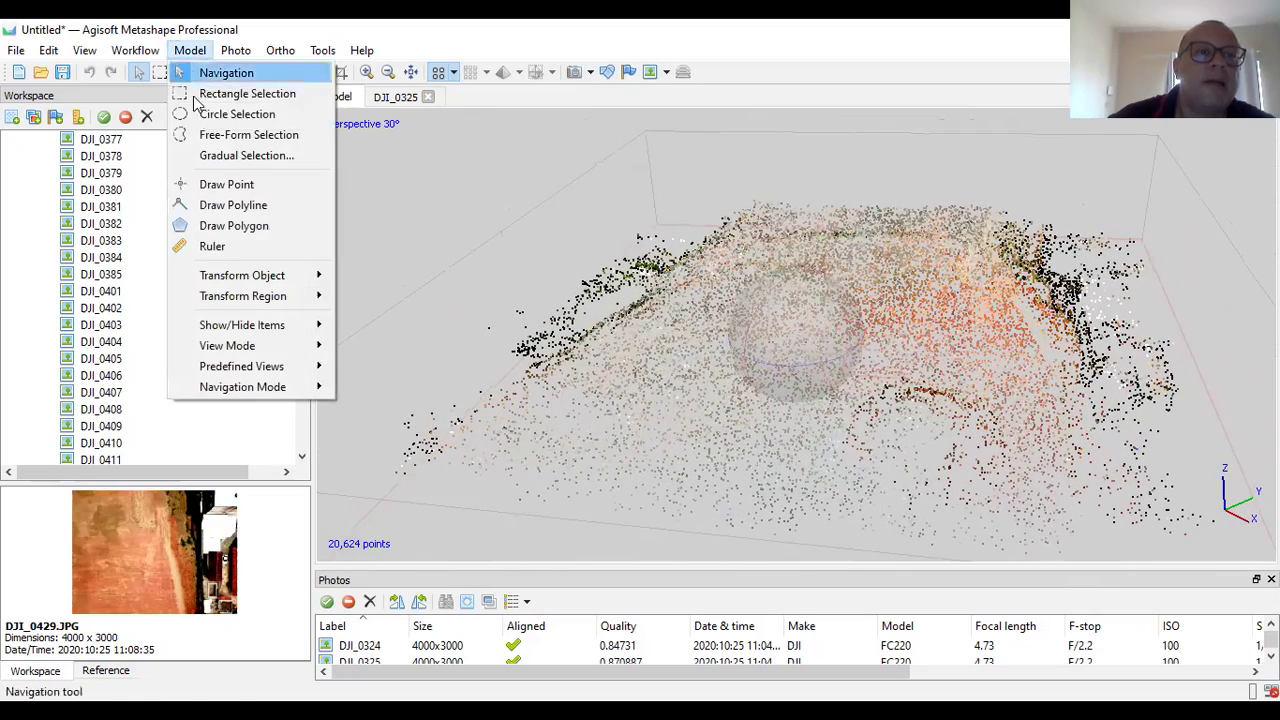
click(240, 157)
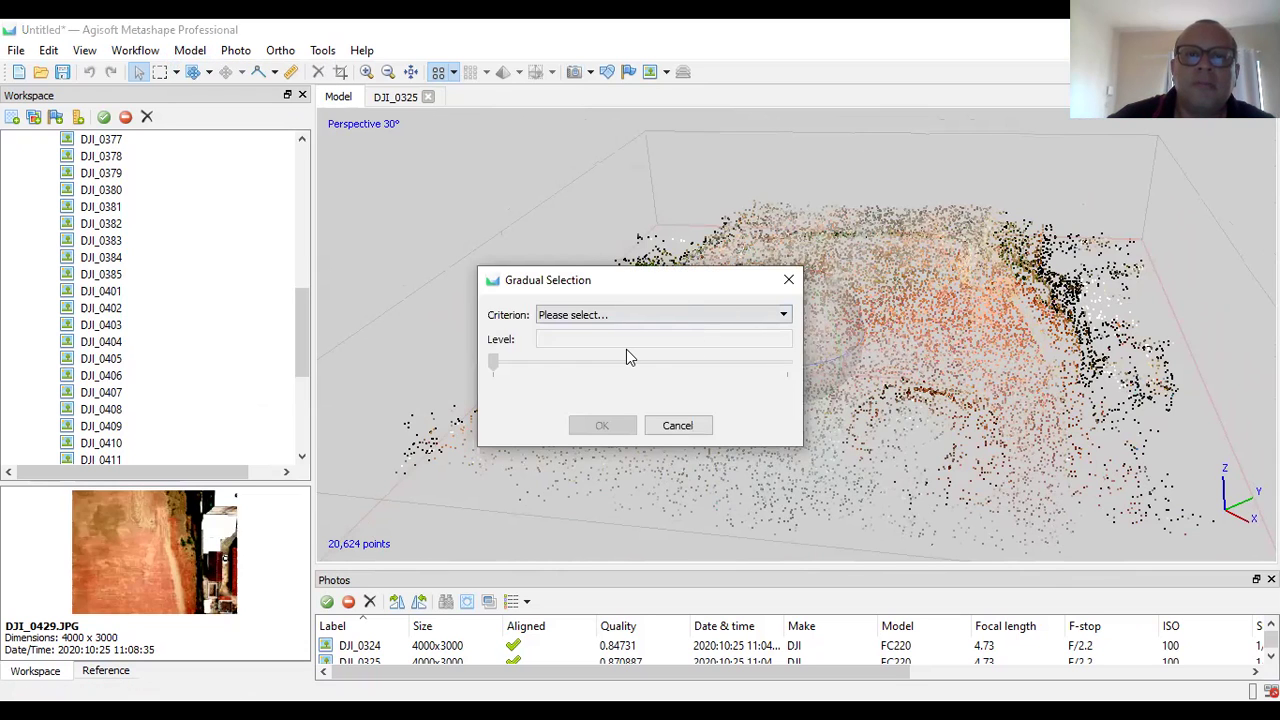
click(626, 315)
click(677, 428)
click(677, 428)
Build the dense cloud at Low quality with Mild depth filtering and point colors calculated.
drag(760, 365, 787, 352)
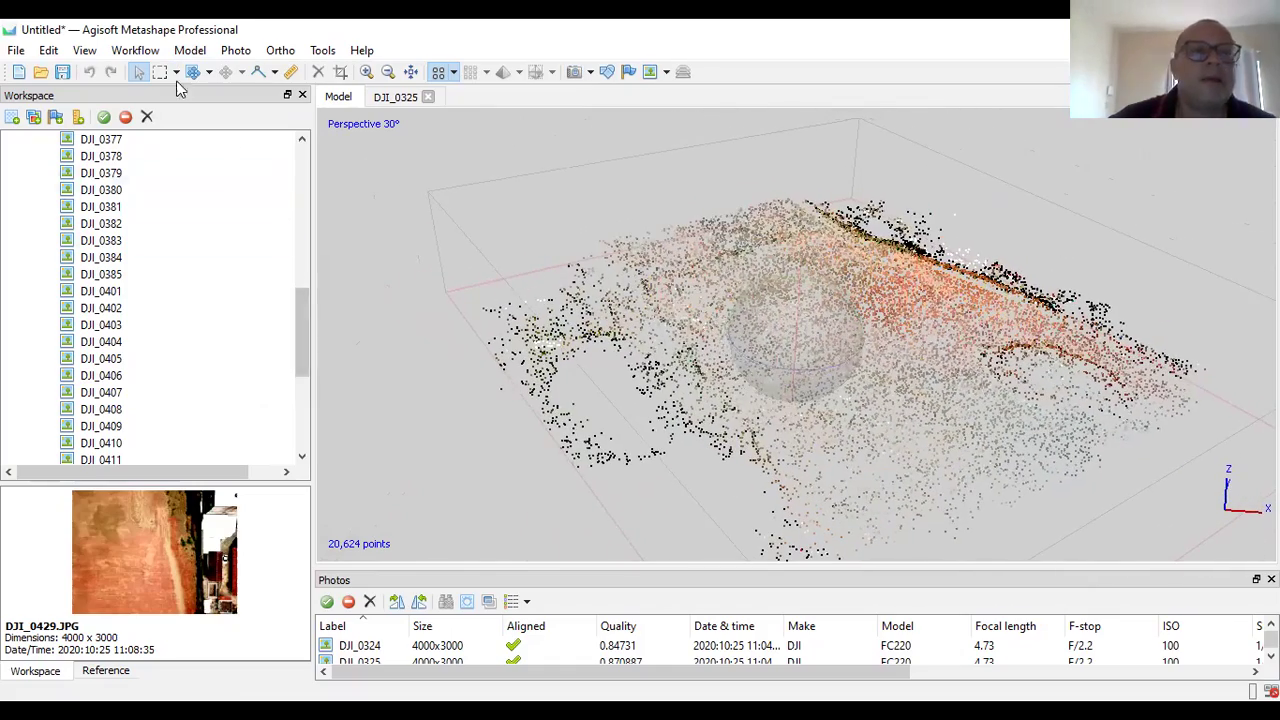
click(135, 50)
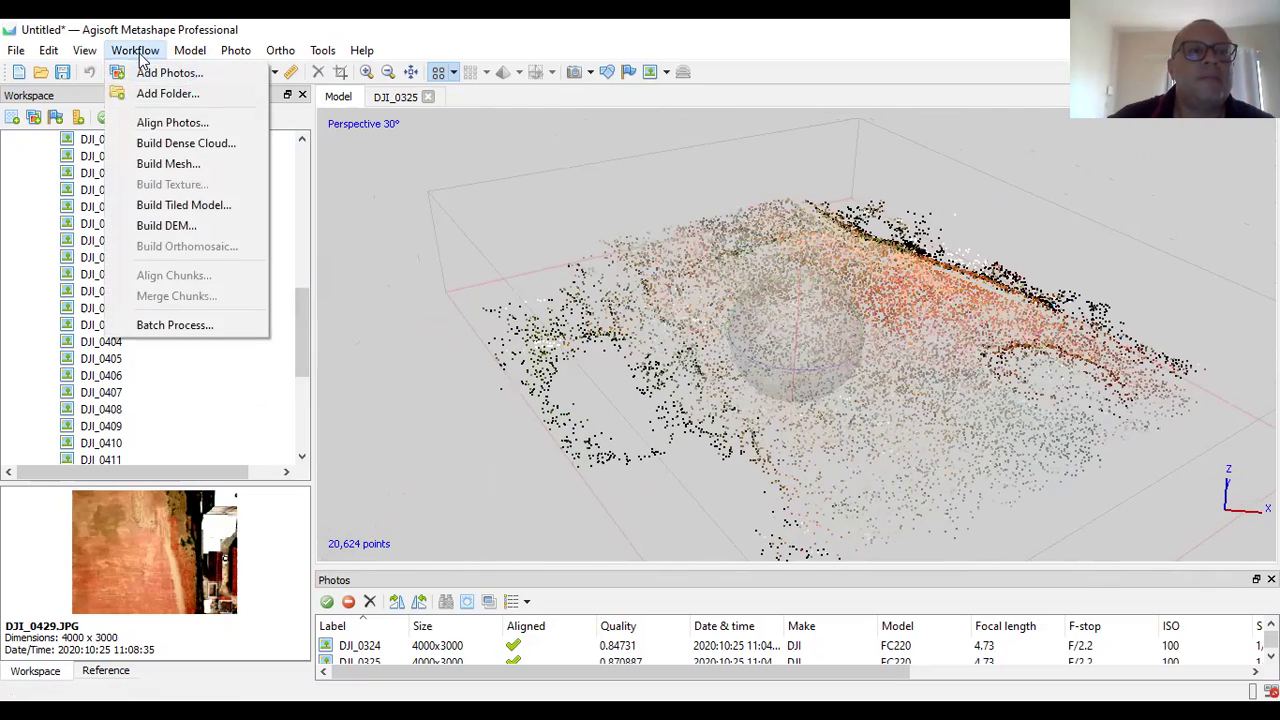
click(178, 146)
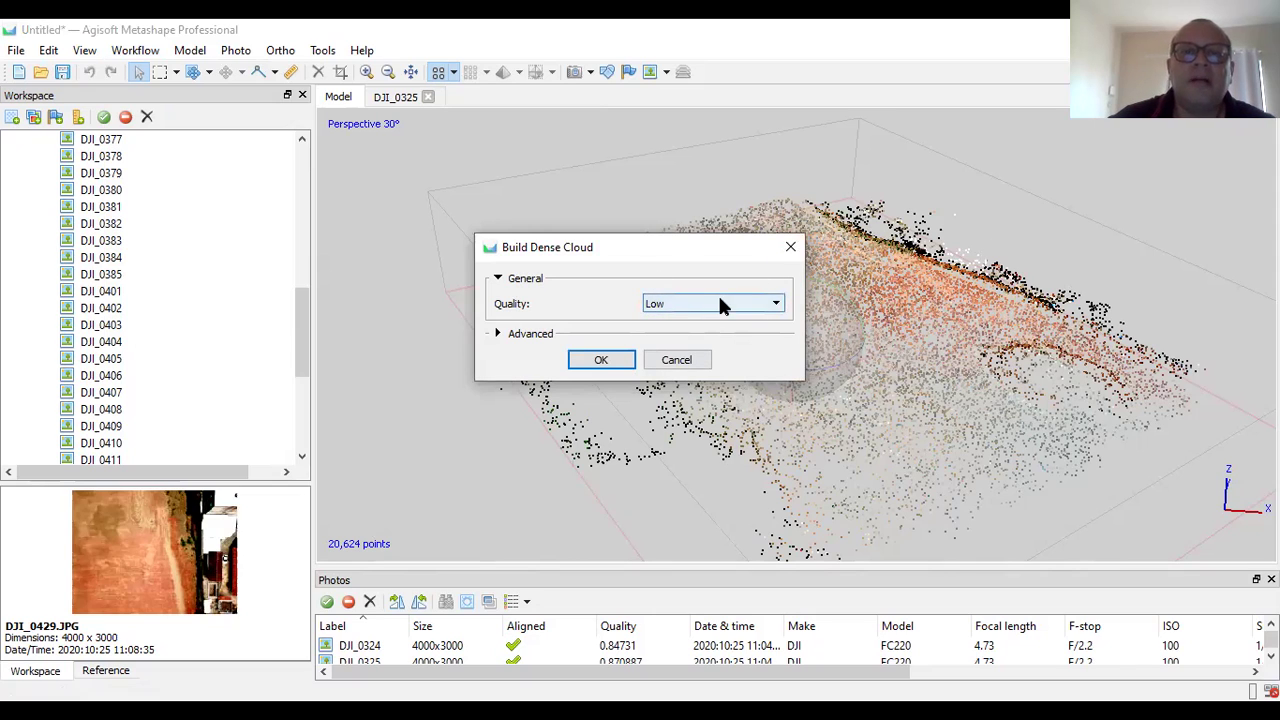
click(522, 338)
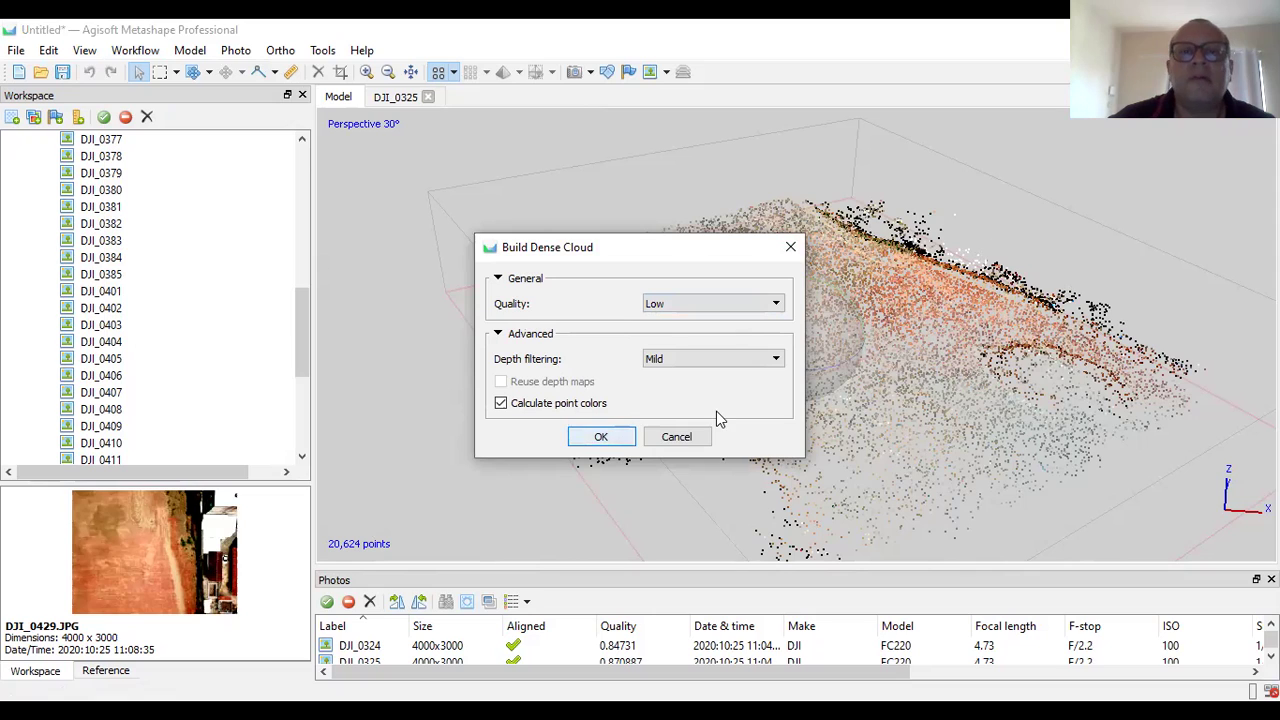
key(Return)
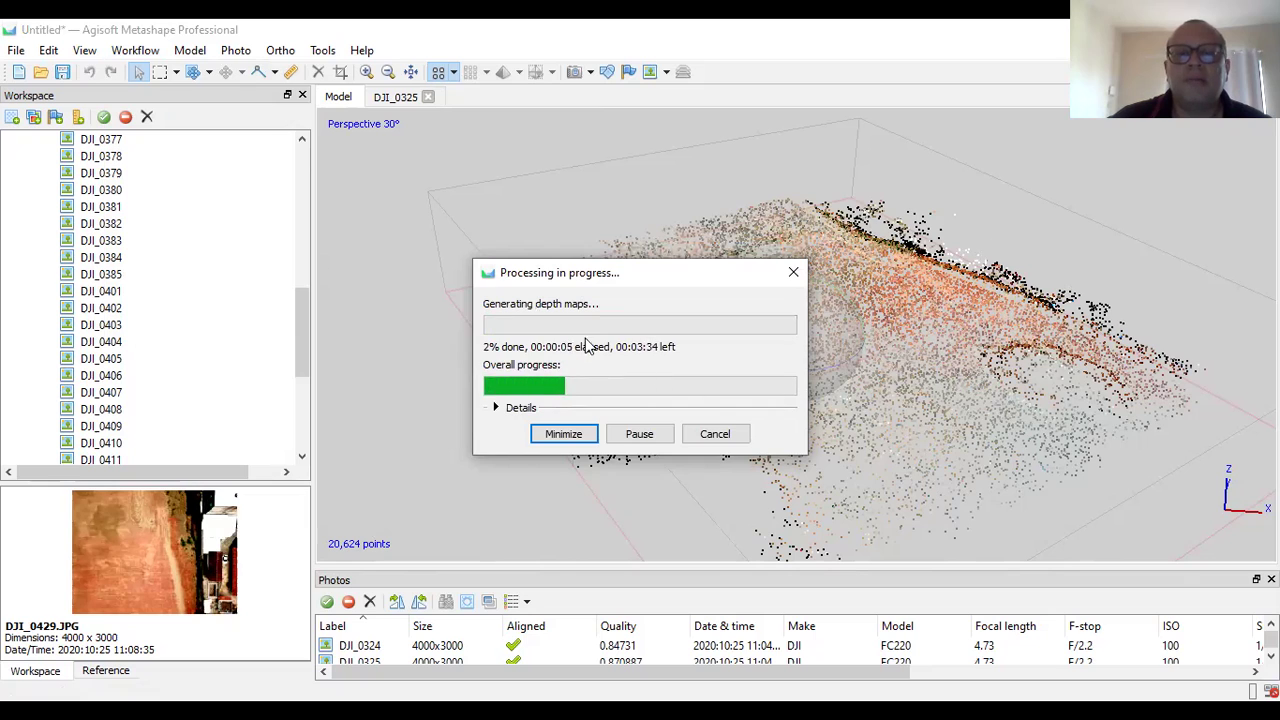
click(500, 409)
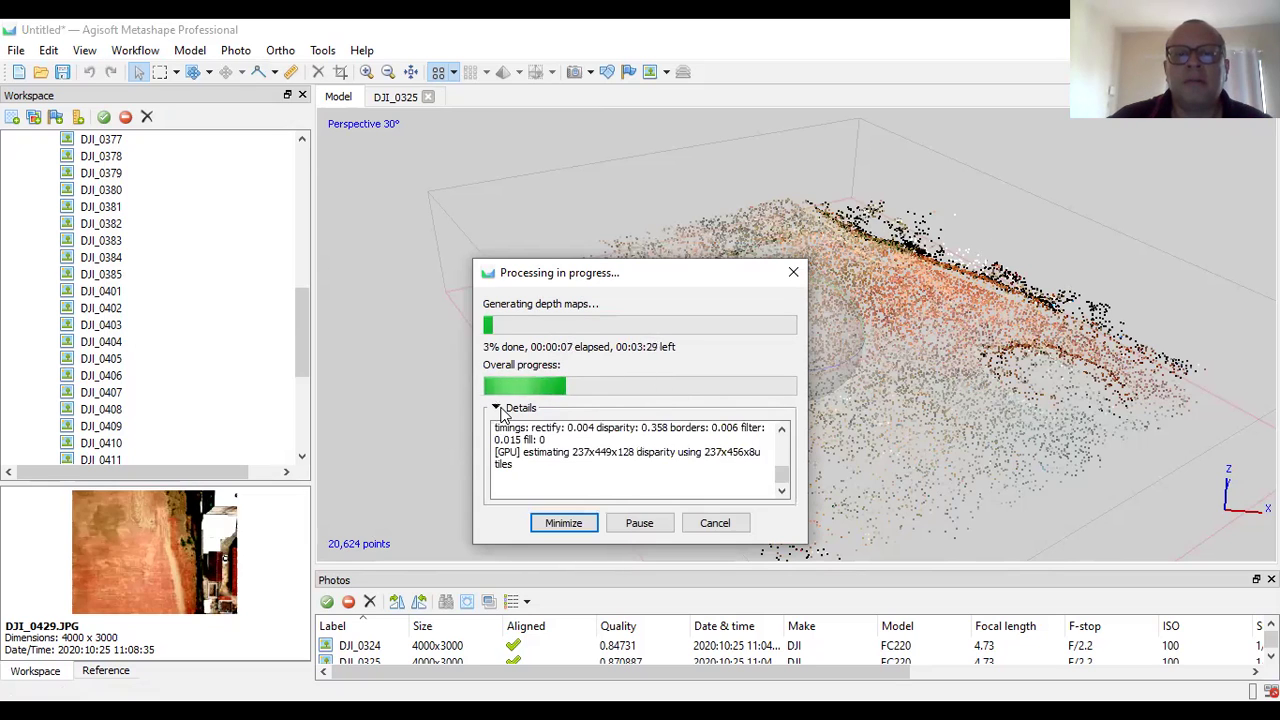
click(496, 408)
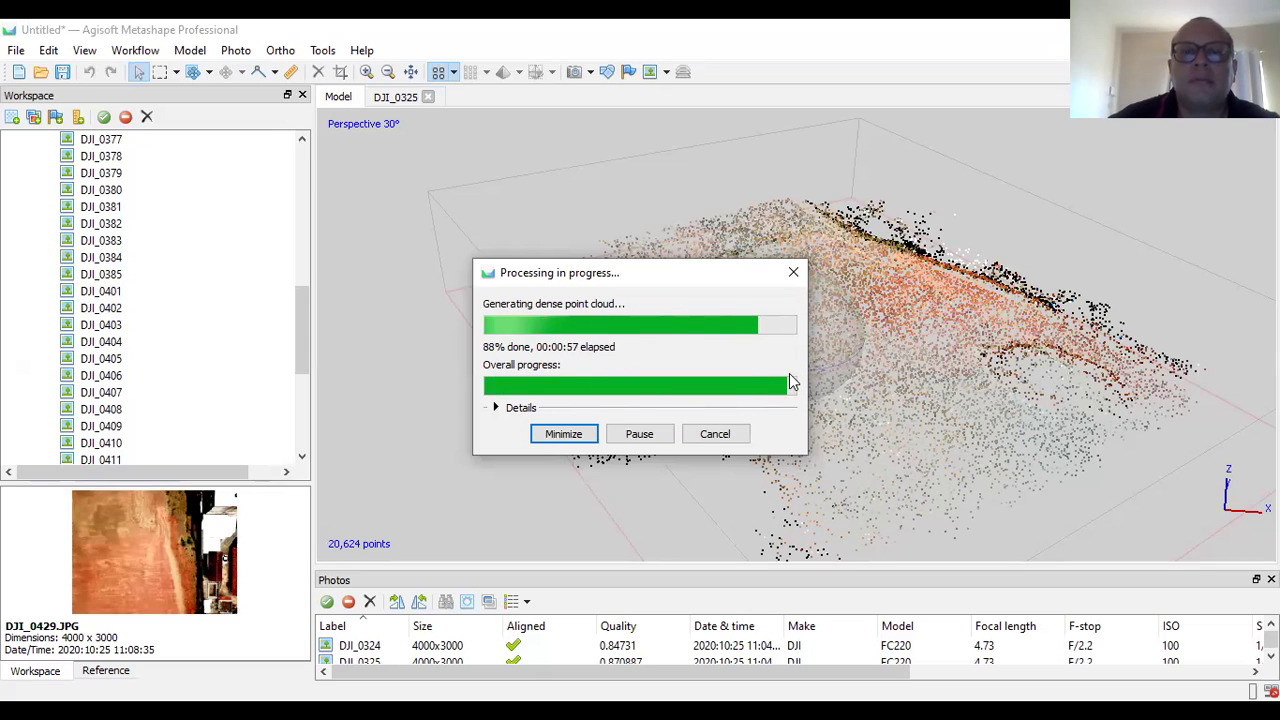
Collapse the chunk's camera list and display the dense cloud in the model view in place of the tie points.
scroll(190, 338, up, 6)
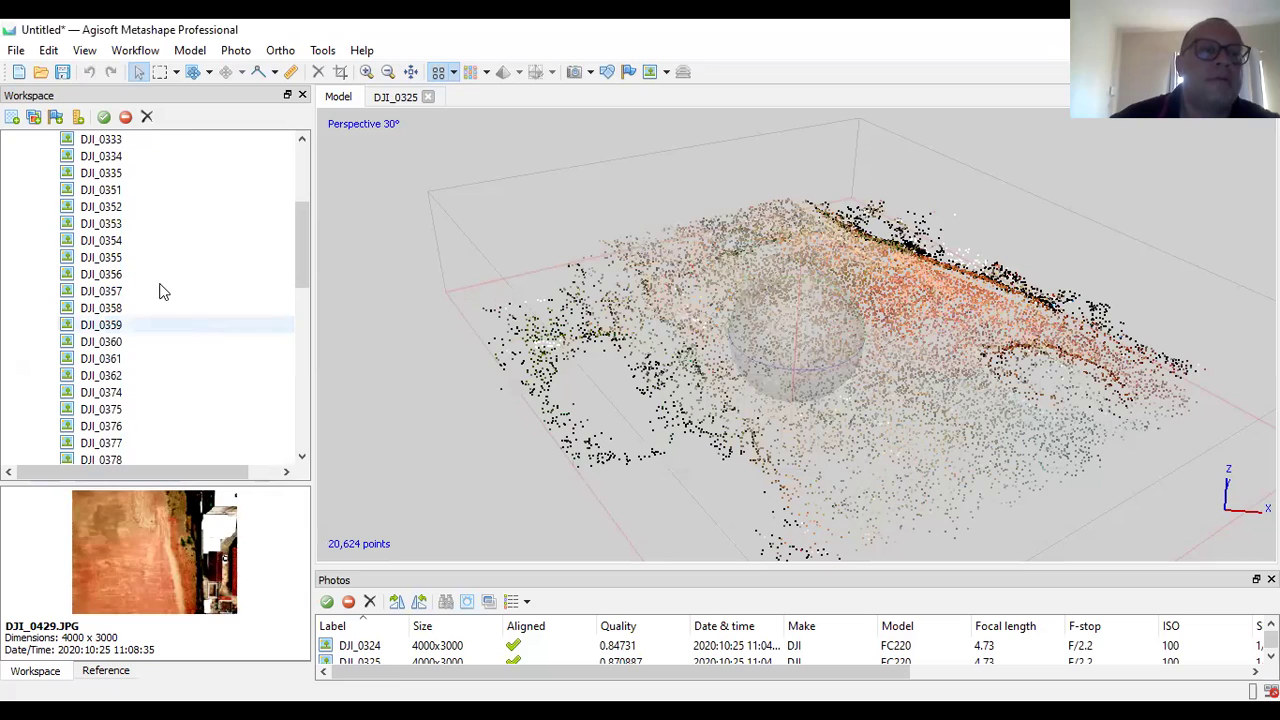
scroll(26, 190, up, 4)
click(30, 174)
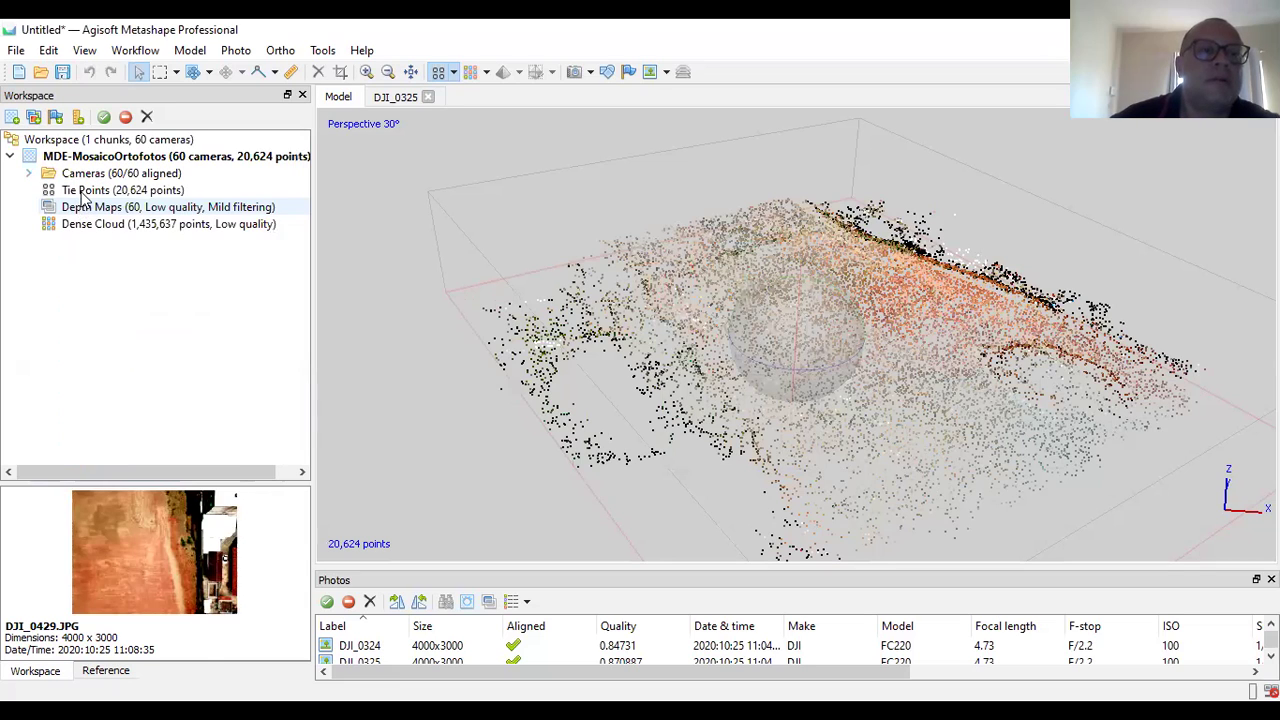
click(86, 192)
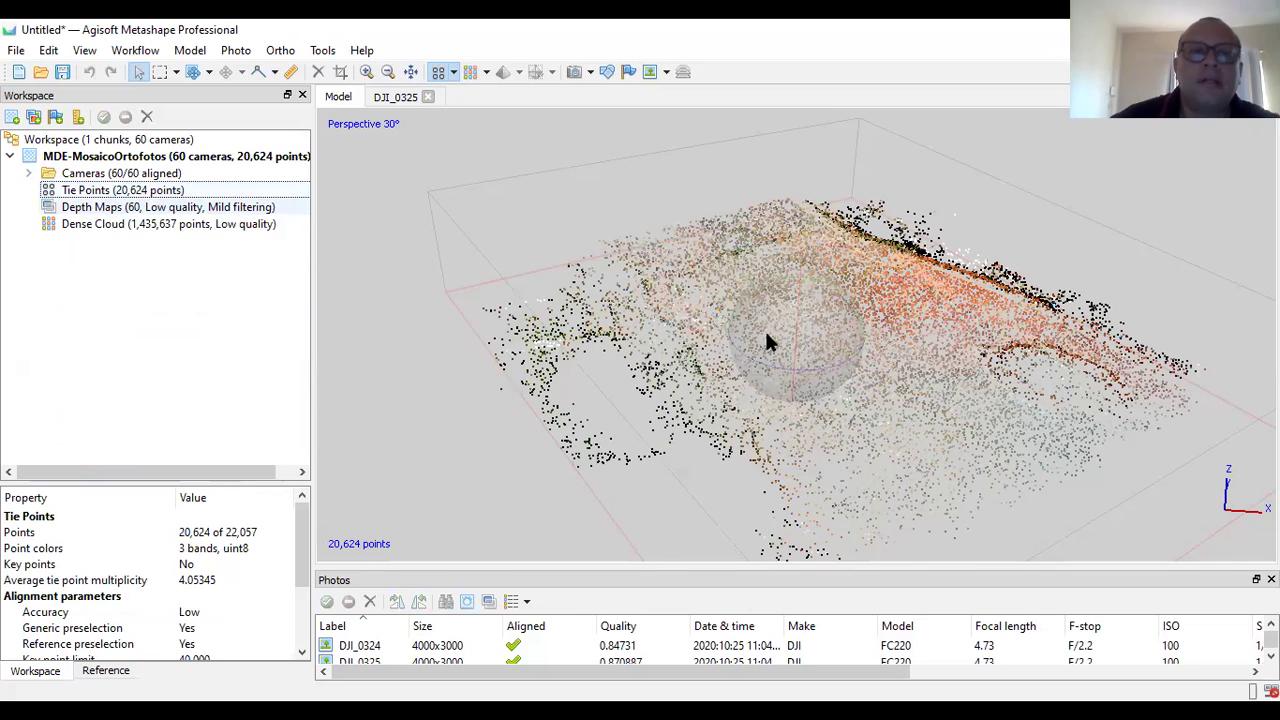
drag(765, 337, 756, 338)
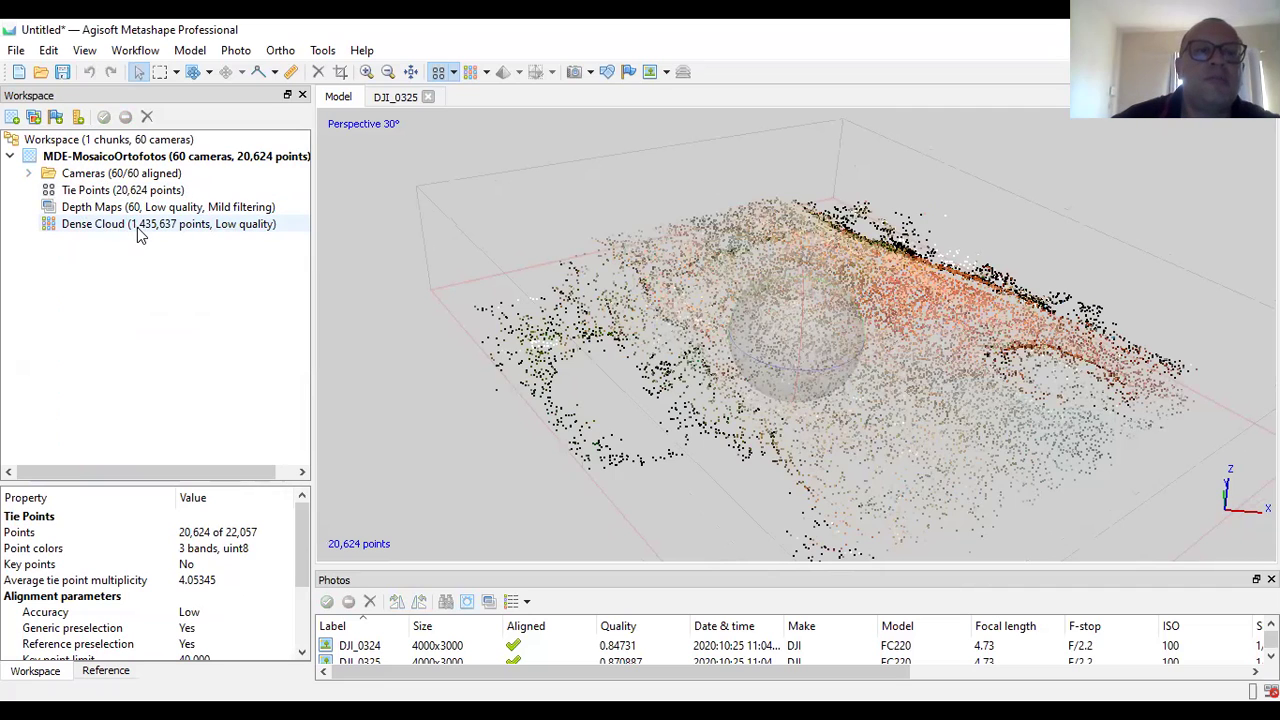
double_click(233, 226)
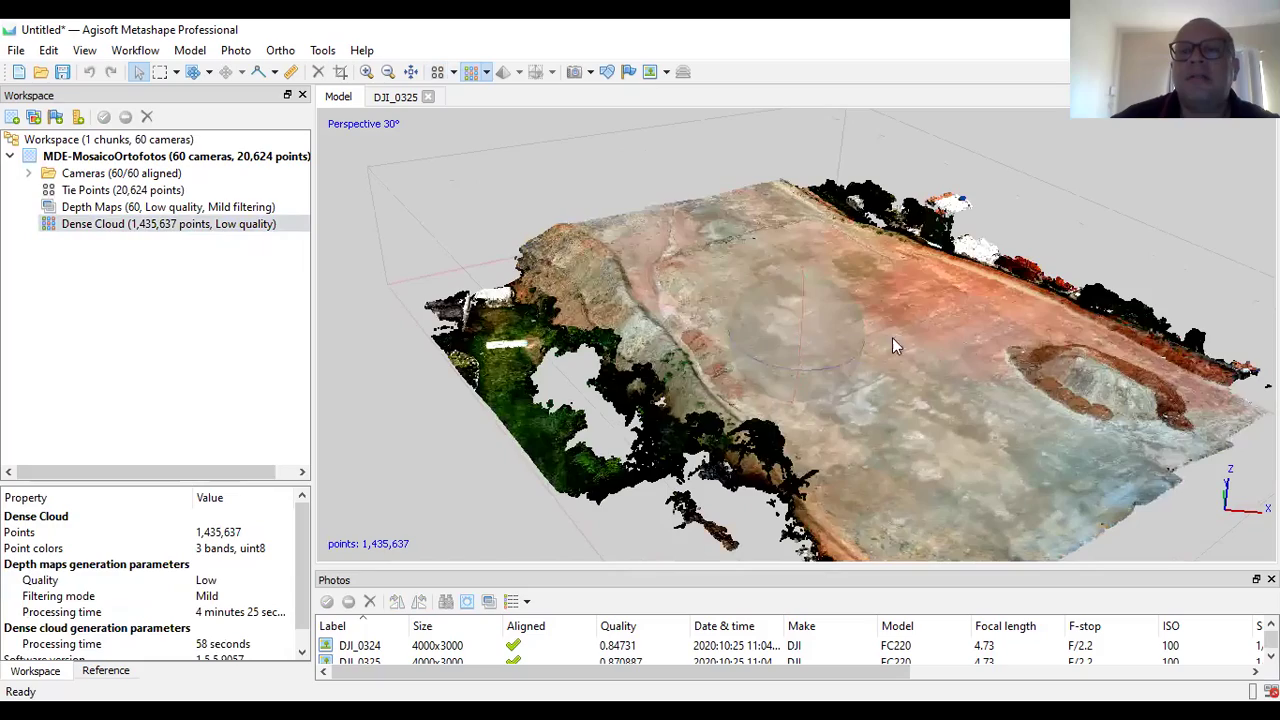
Examine the dense cloud up close and from several angles, including the material mound and the terrain edges.
scroll(872, 302, up, 1)
scroll(880, 310, up, 5)
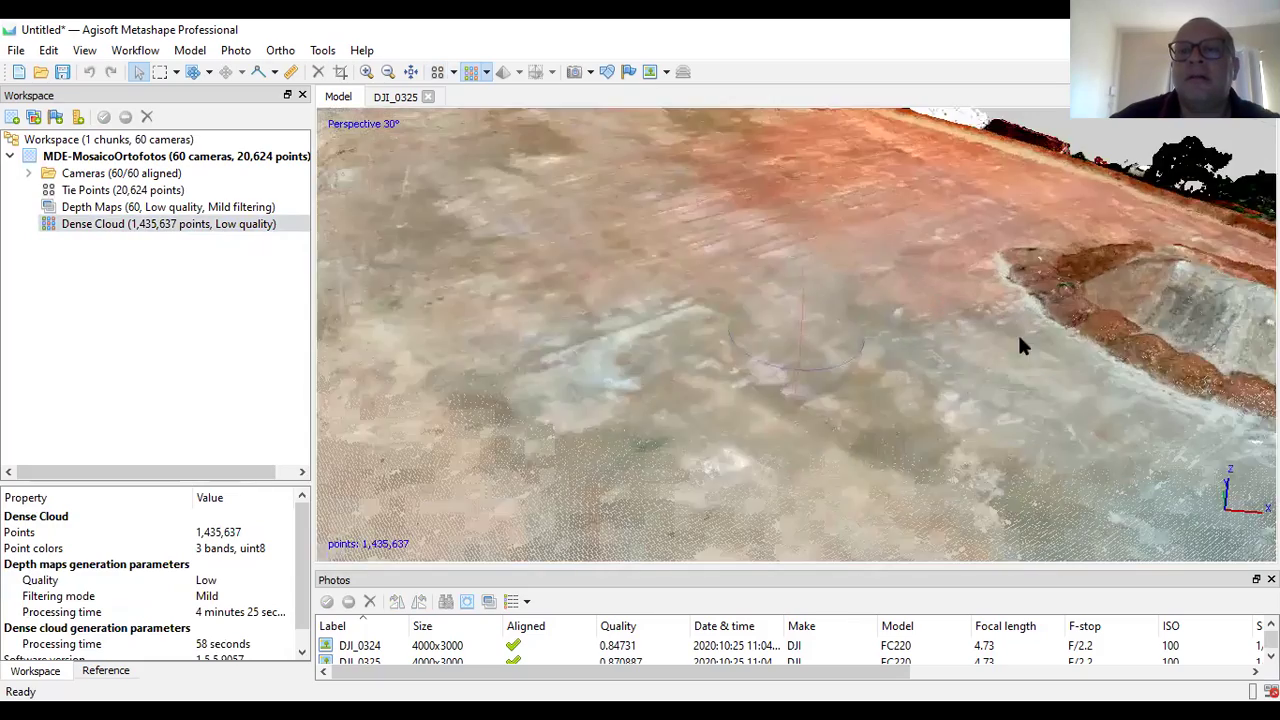
right_drag(1023, 343, 699, 341)
drag(699, 341, 741, 389)
drag(793, 343, 462, 243)
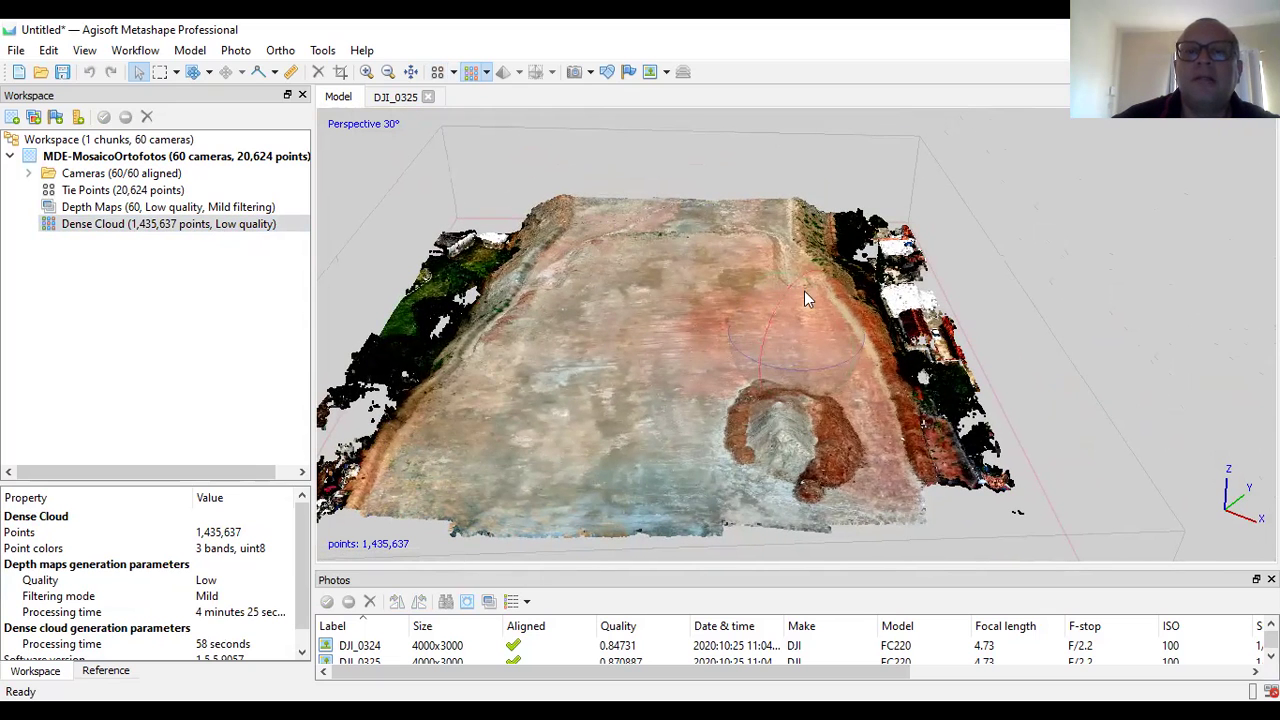
drag(812, 458, 809, 376)
scroll(806, 378, up, 10)
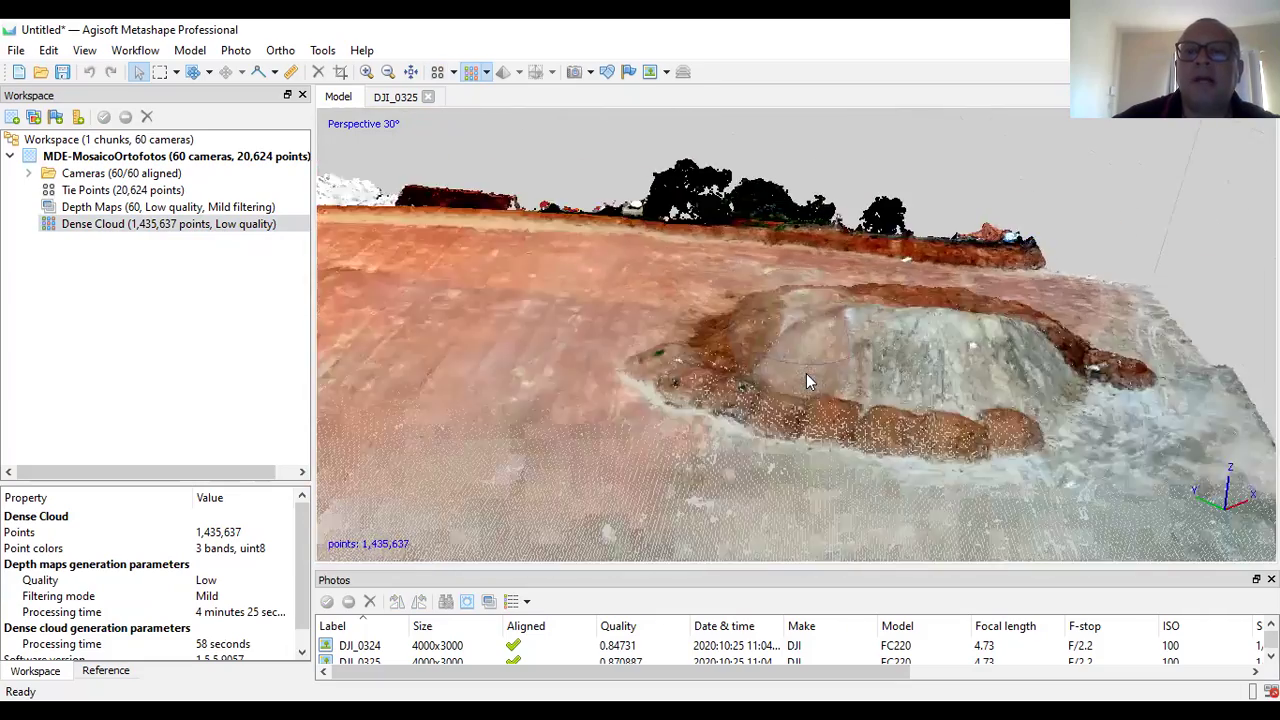
scroll(672, 370, down, 10)
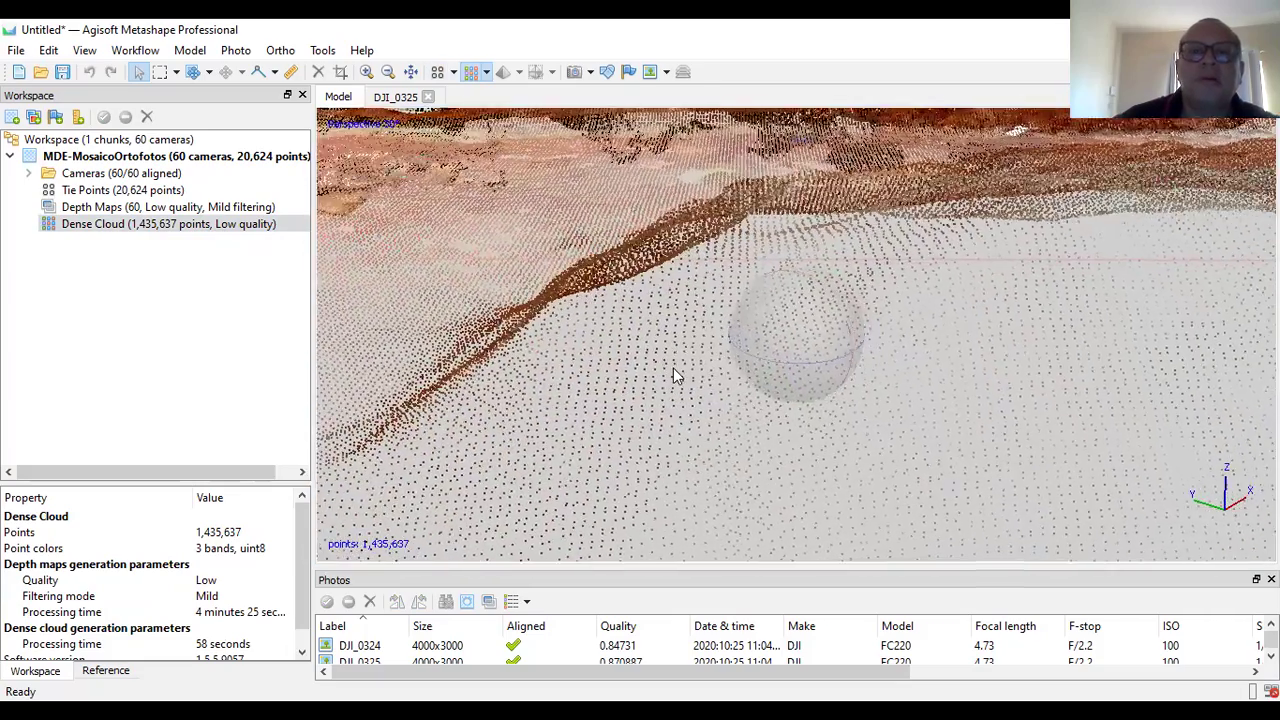
scroll(705, 400, down, 5)
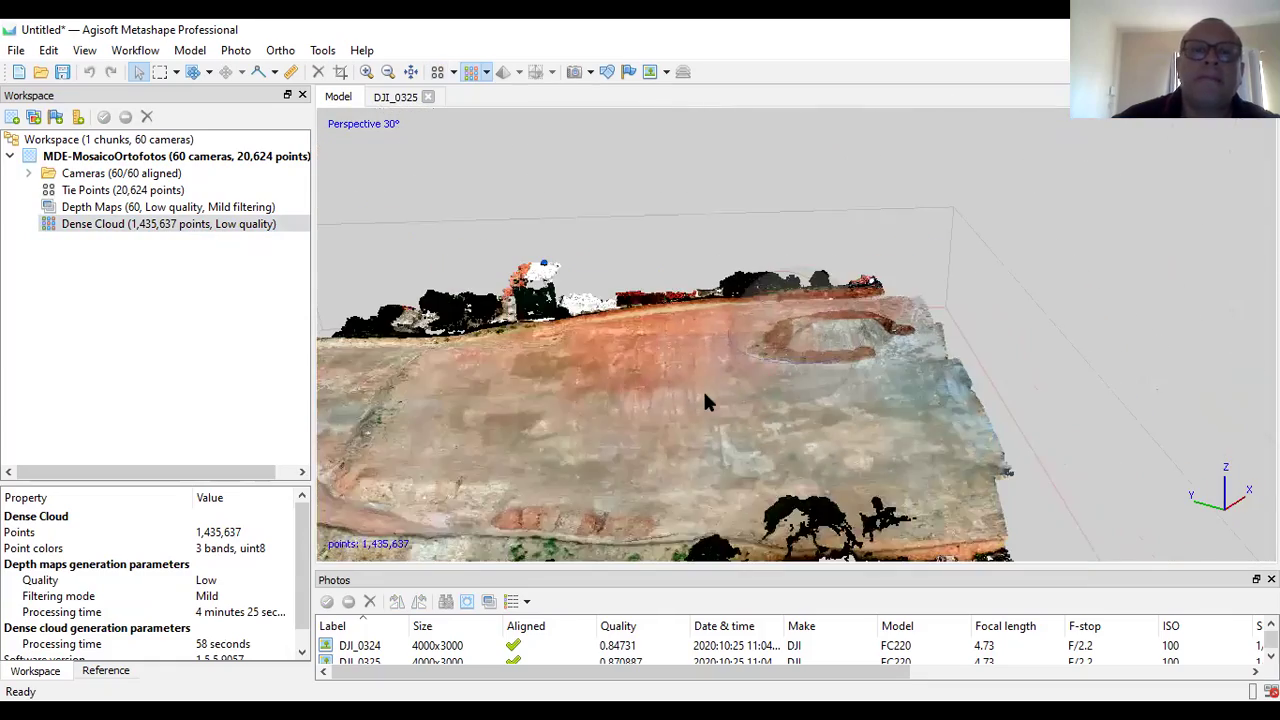
drag(706, 397, 772, 349)
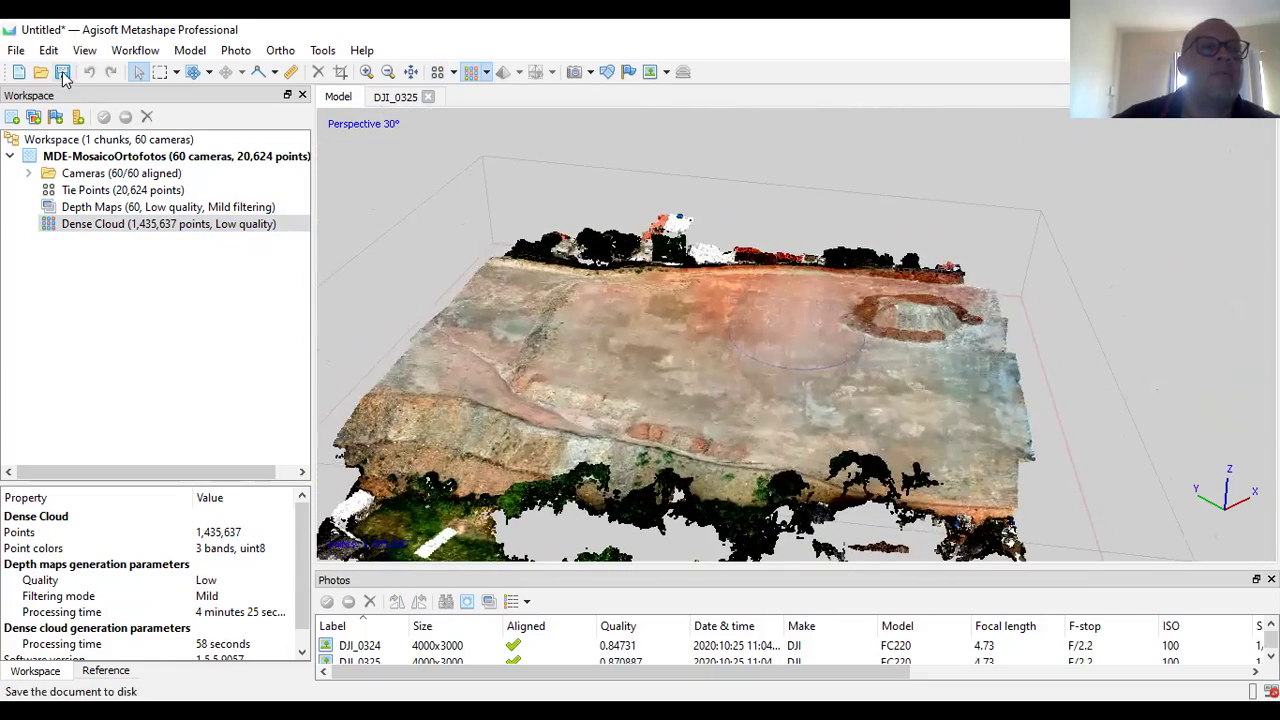
Save the project as MapeamentoArea3Reduzida-aula-video.psx in the Area3Reduzida folder inside Mapeamento-Madruga.
key(ctrl+s)
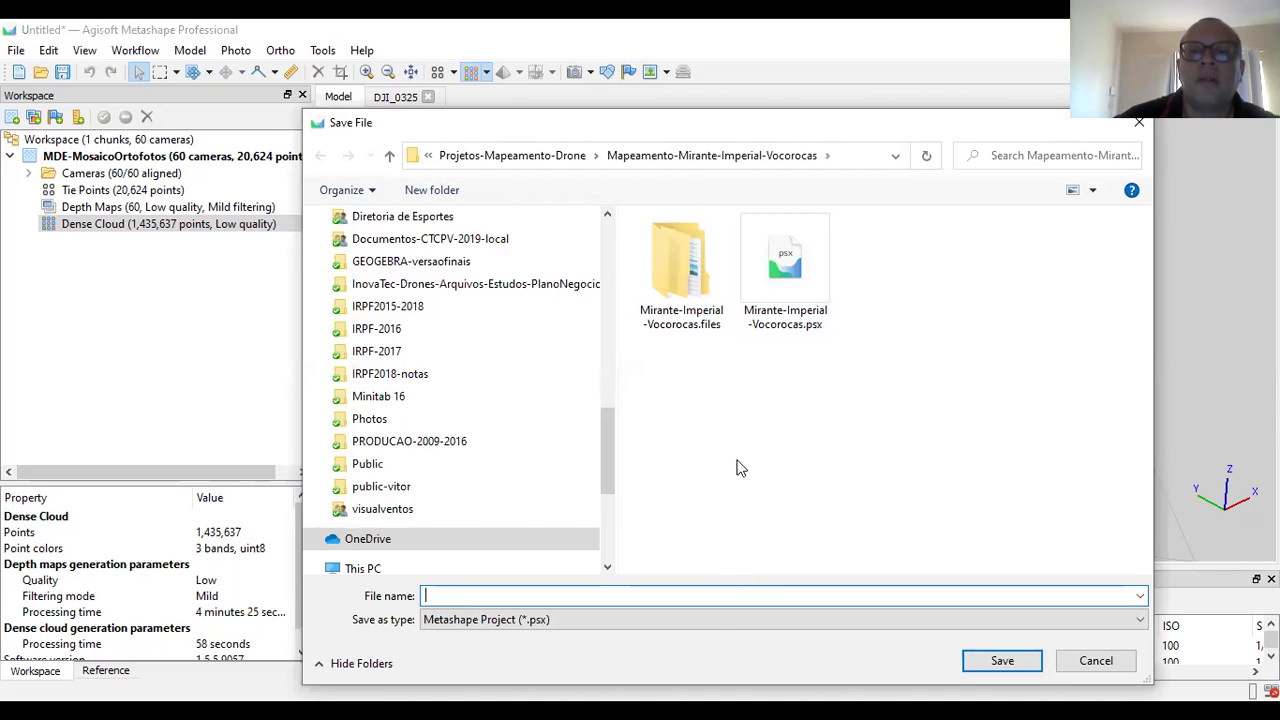
click(540, 158)
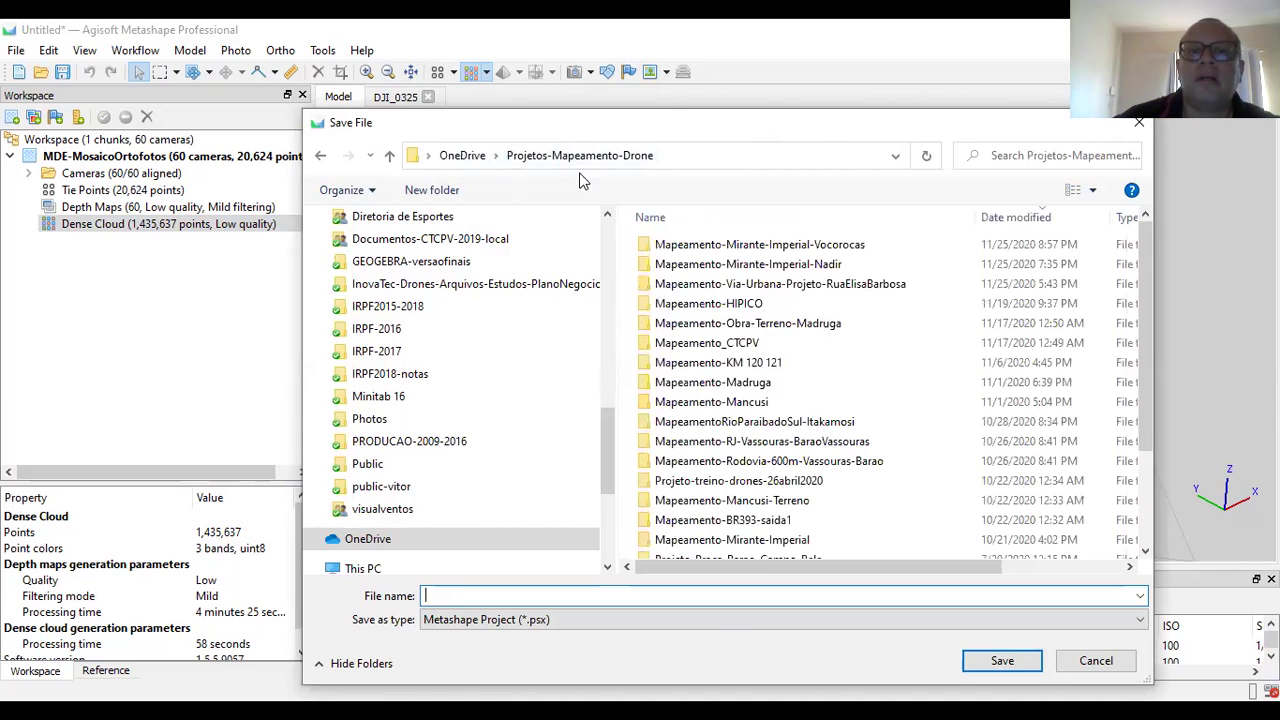
double_click(748, 386)
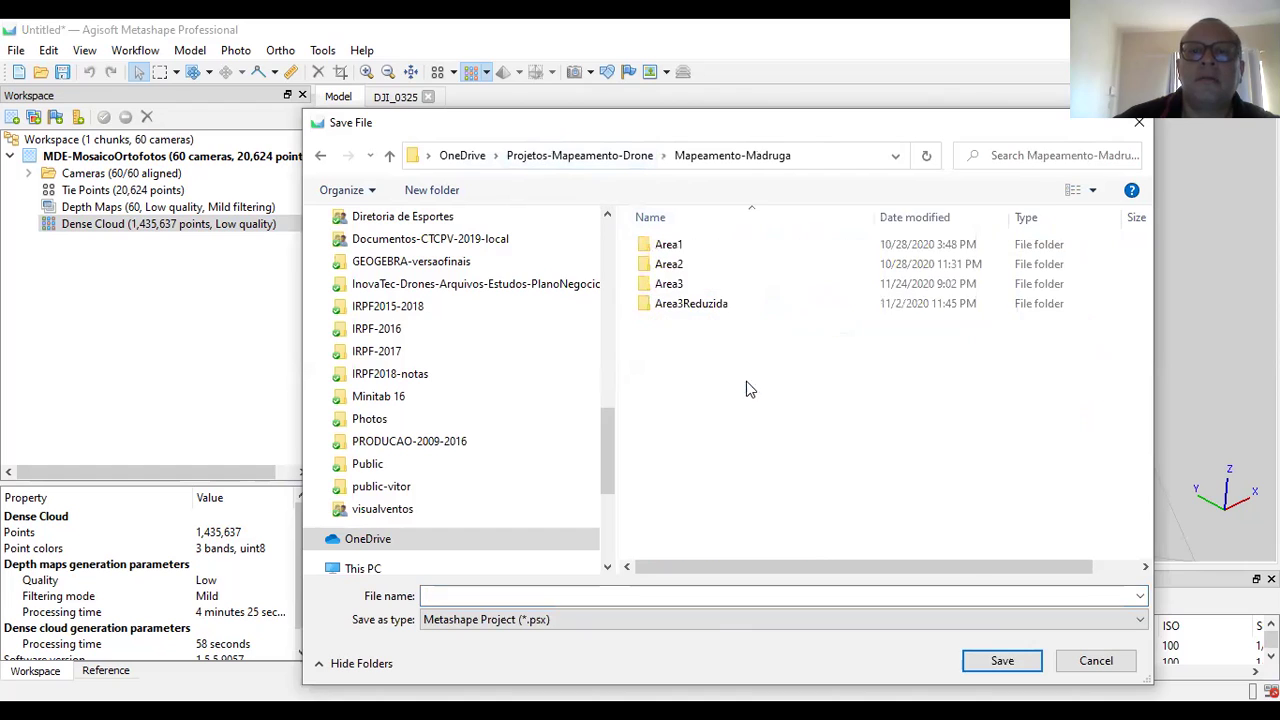
double_click(698, 306)
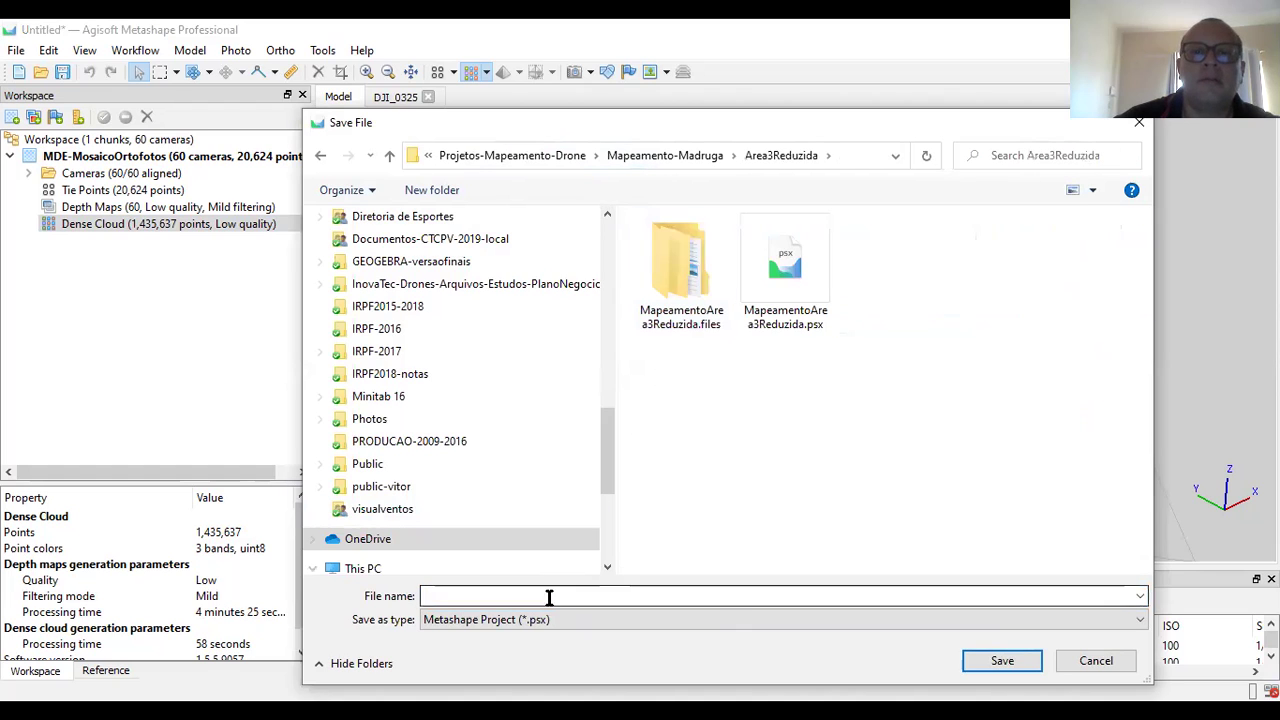
click(780, 310)
click(633, 595)
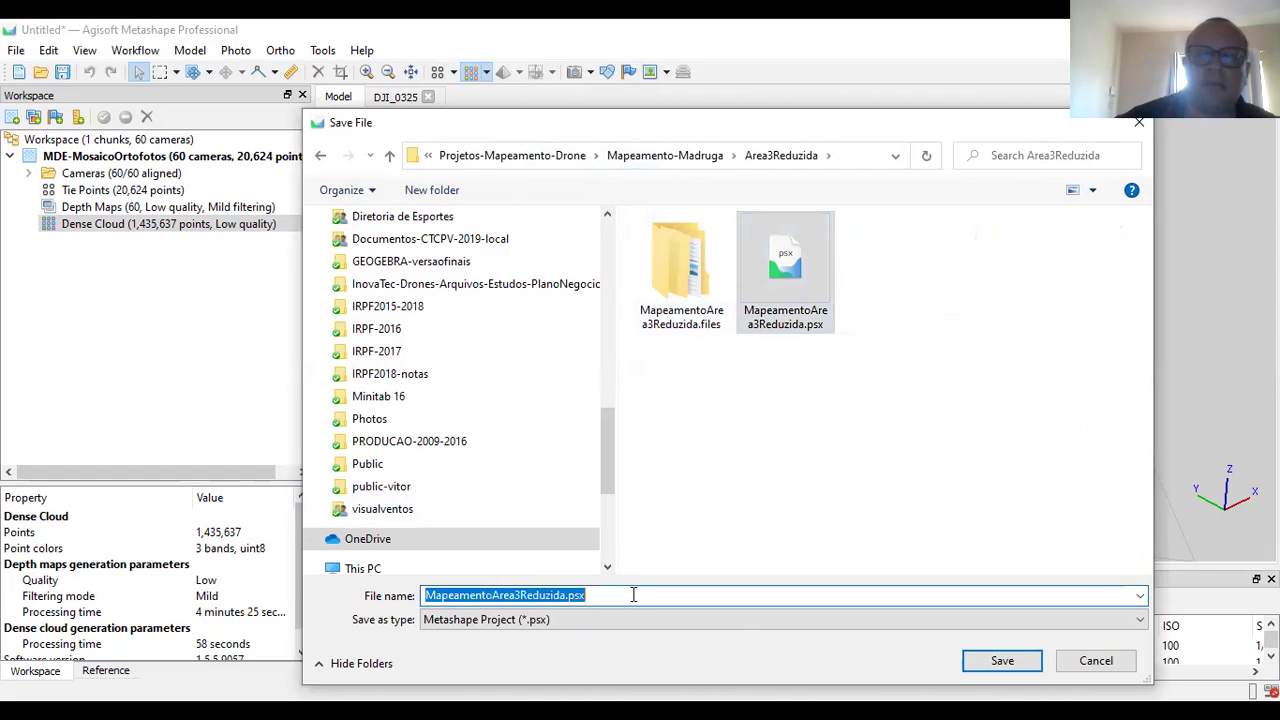
click(633, 595)
text(-aula-video)
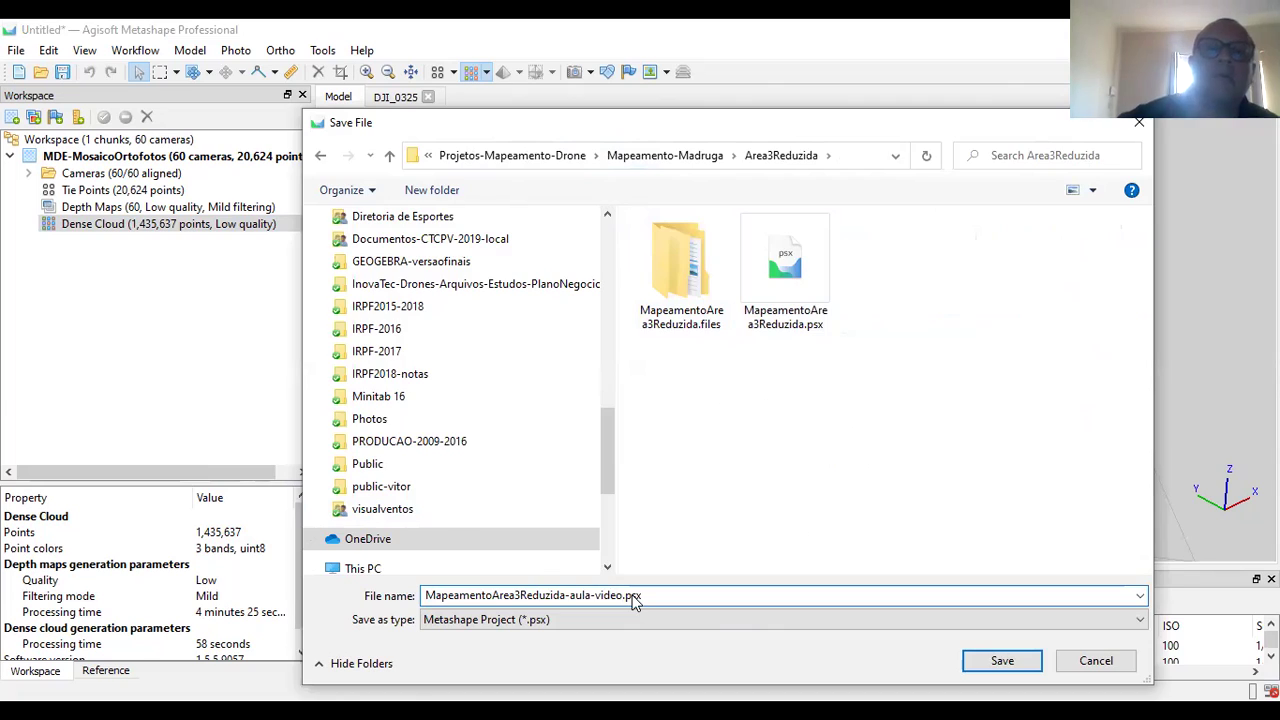
key(Return)
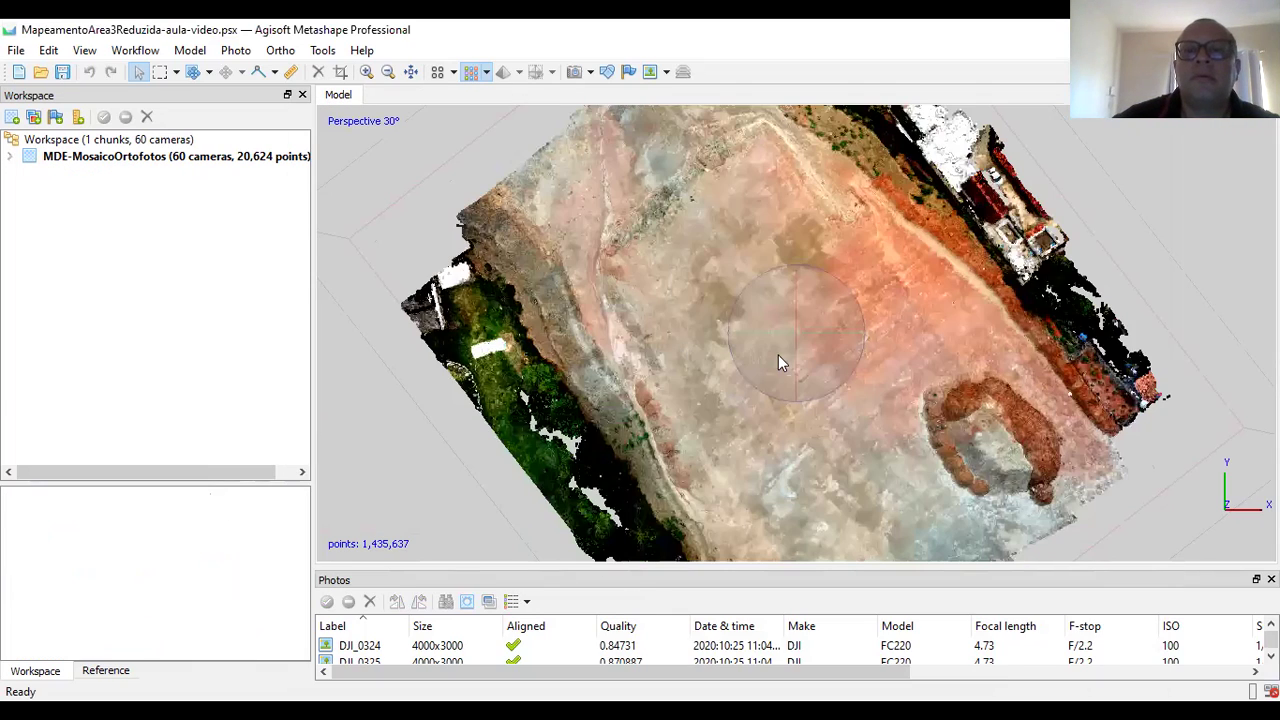
Build a DEM from the dense cloud in SIRGAS 2000 / UTM zone 23S with default interpolation and open it for viewing.
drag(778, 355, 710, 305)
click(10, 157)
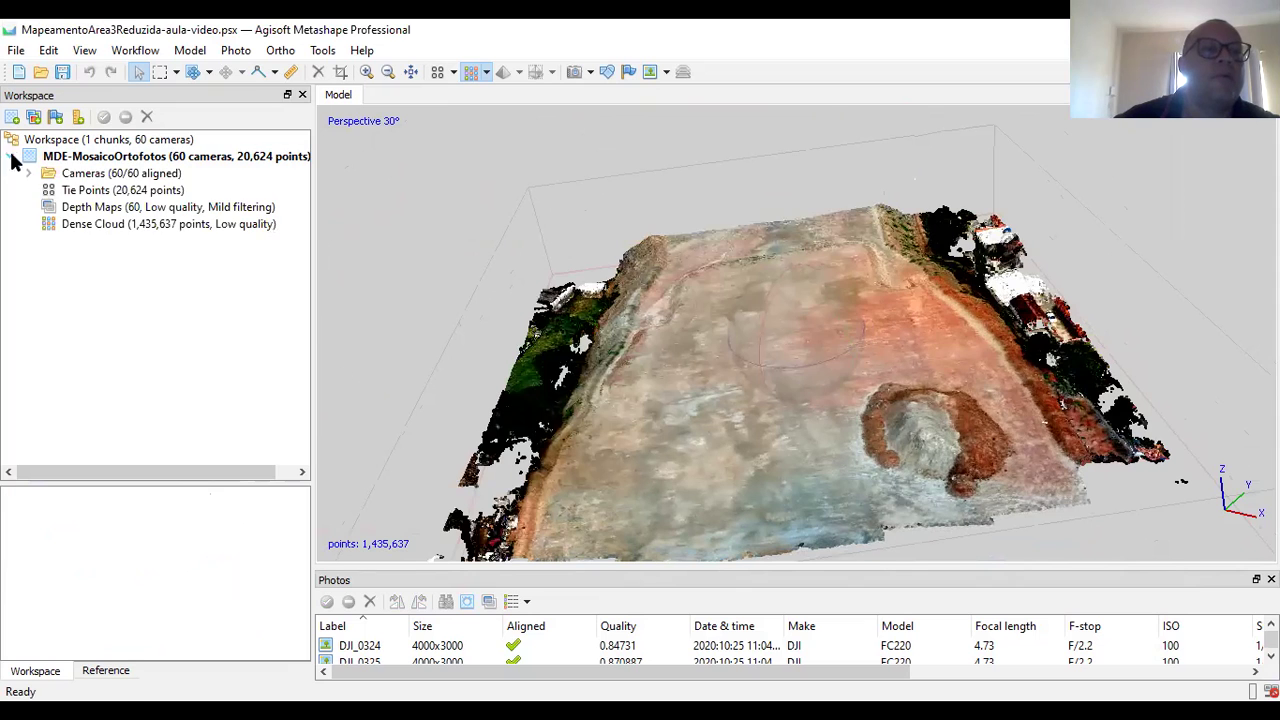
click(135, 50)
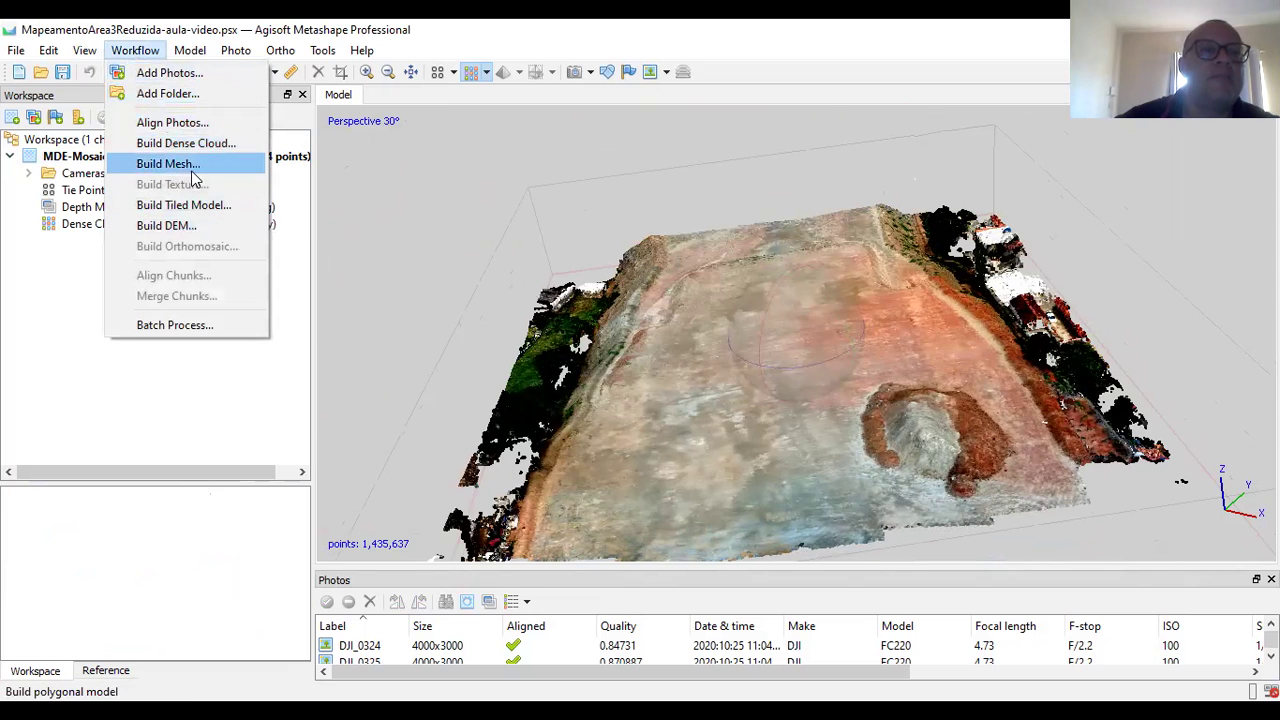
click(214, 225)
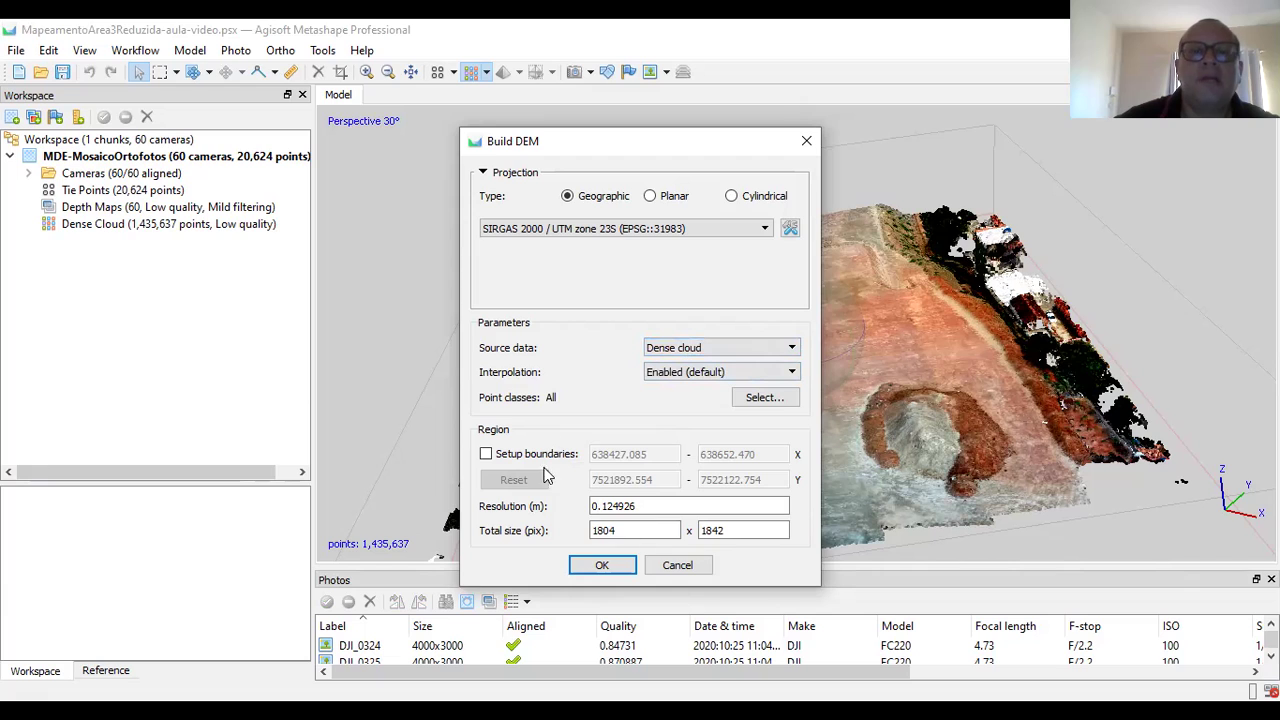
click(612, 564)
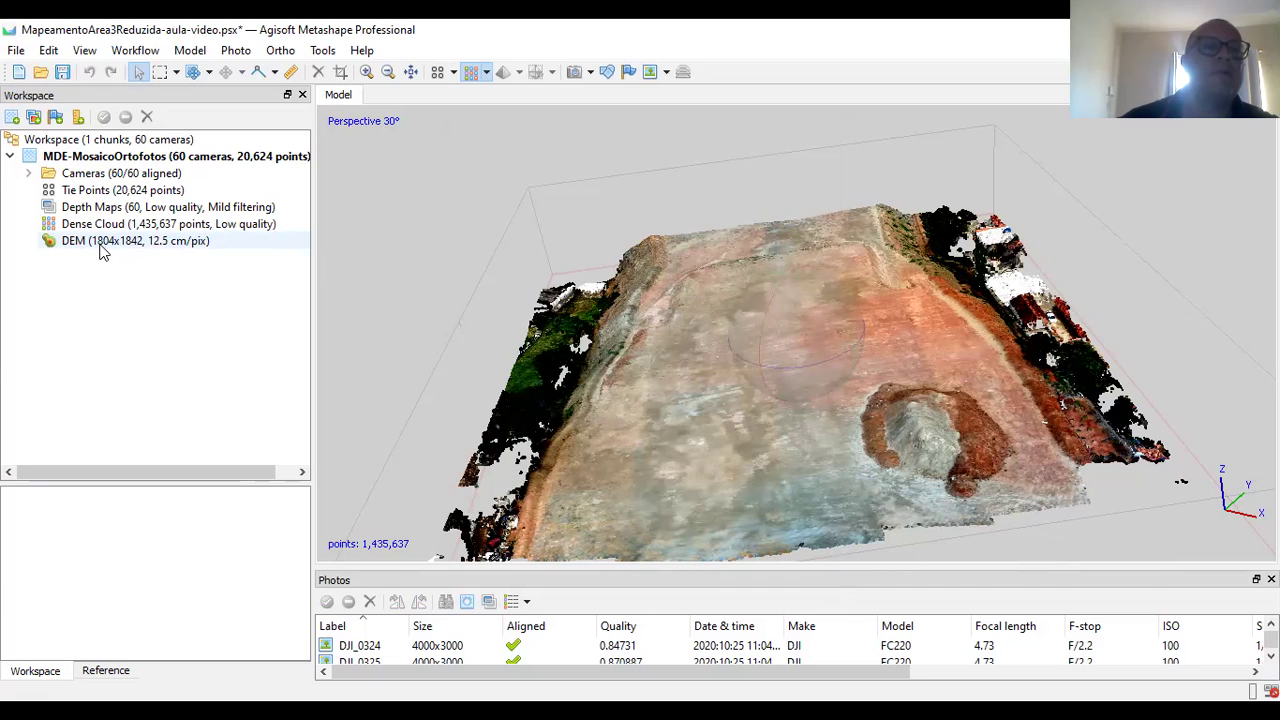
double_click(164, 246)
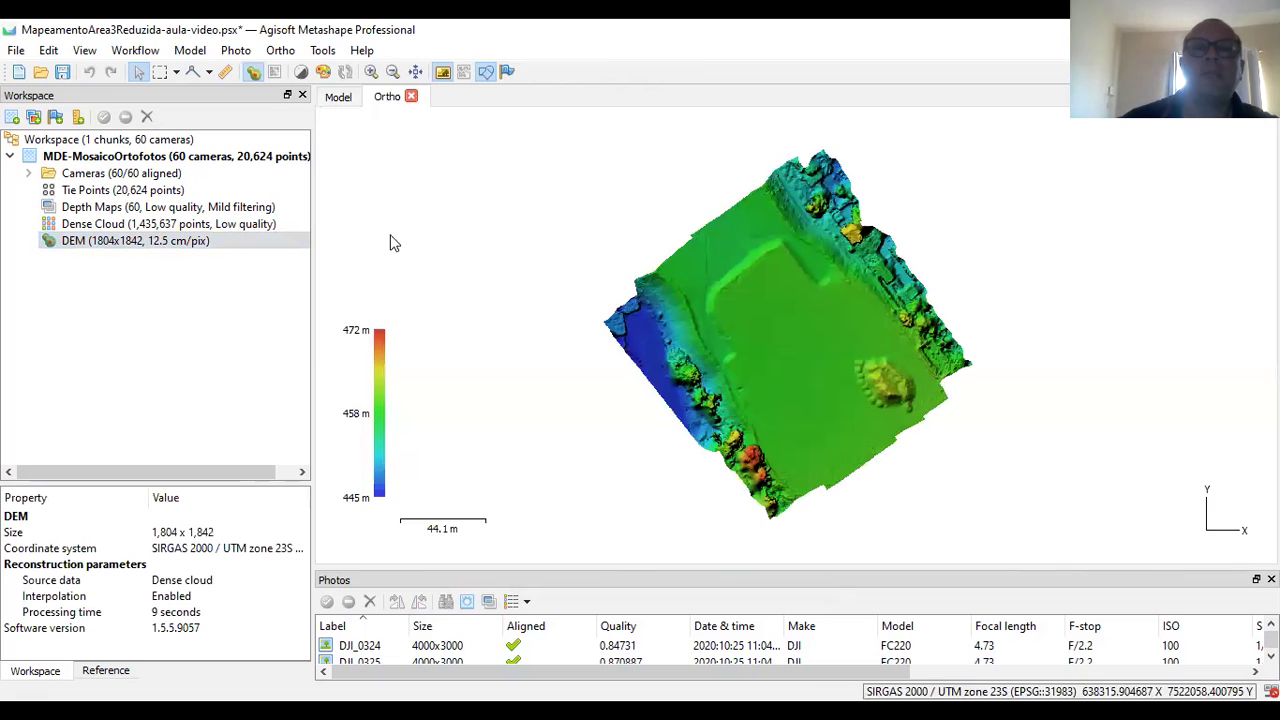
Examine the DEM's elevation colors across the flat terrain, the material mound and the lower edges.
scroll(812, 355, up, 1)
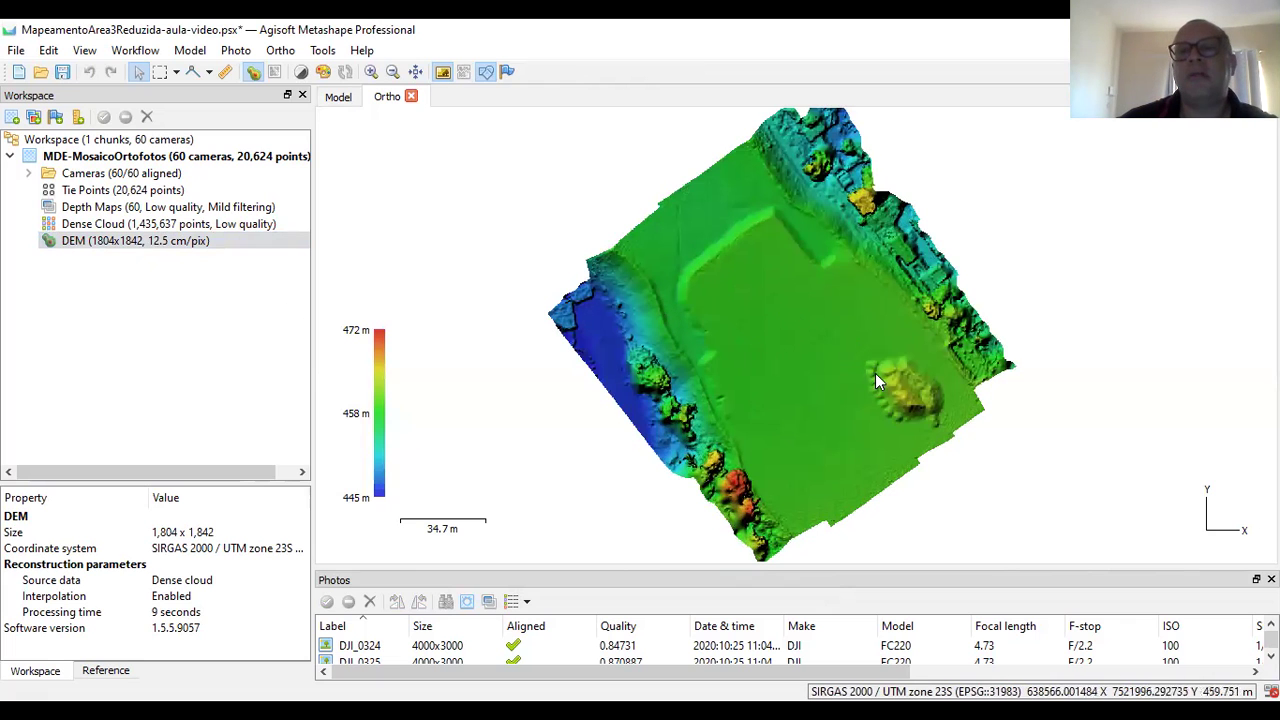
scroll(700, 452, up, 2)
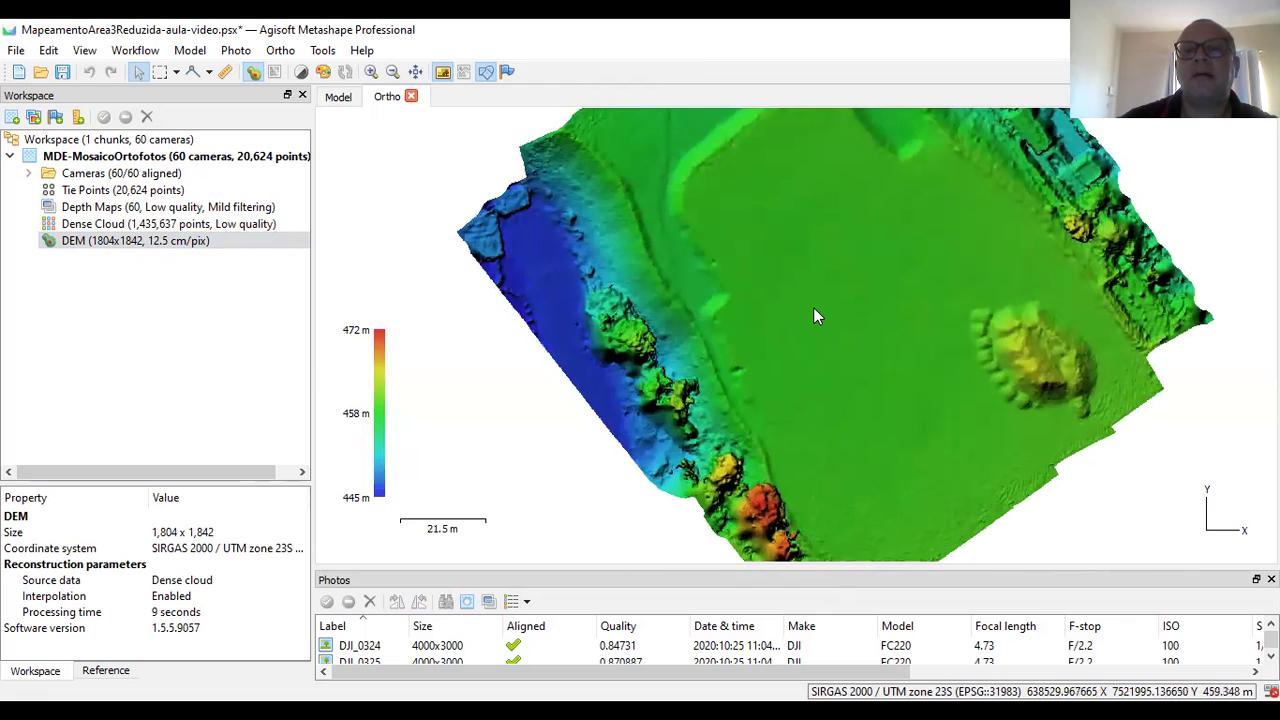
scroll(810, 315, down, 2)
scroll(733, 368, down, 1)
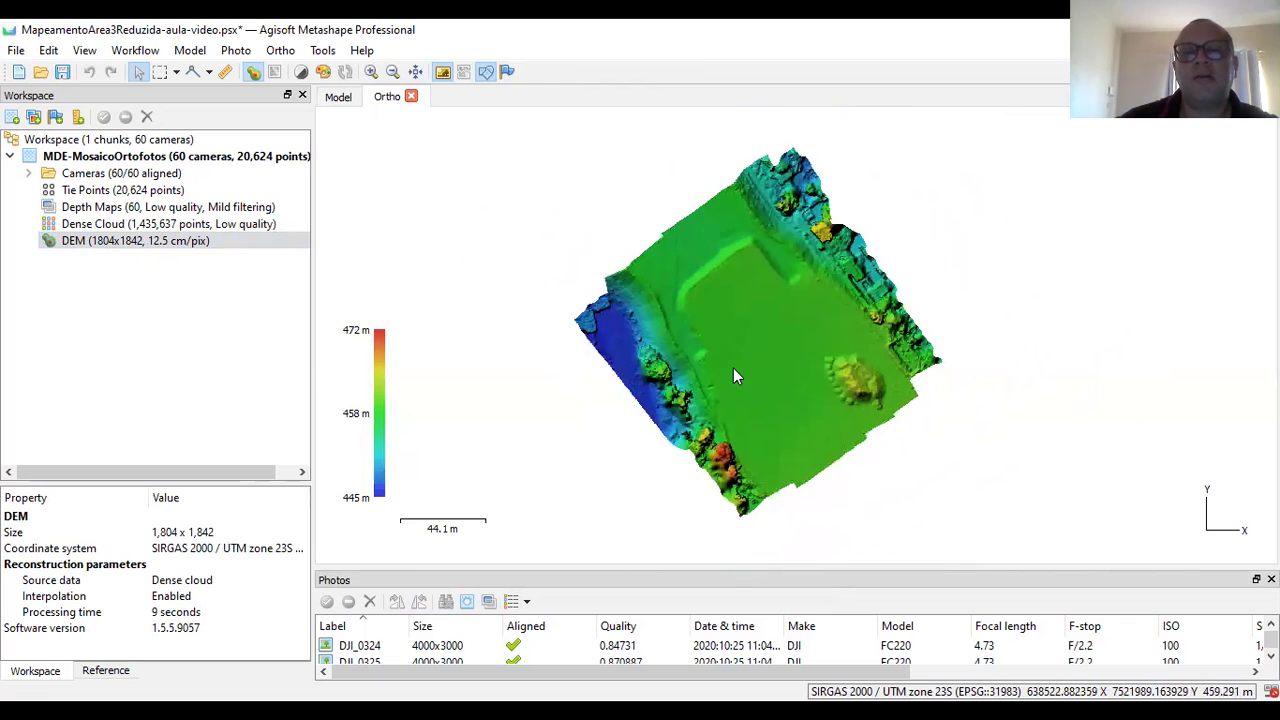
drag(738, 367, 744, 366)
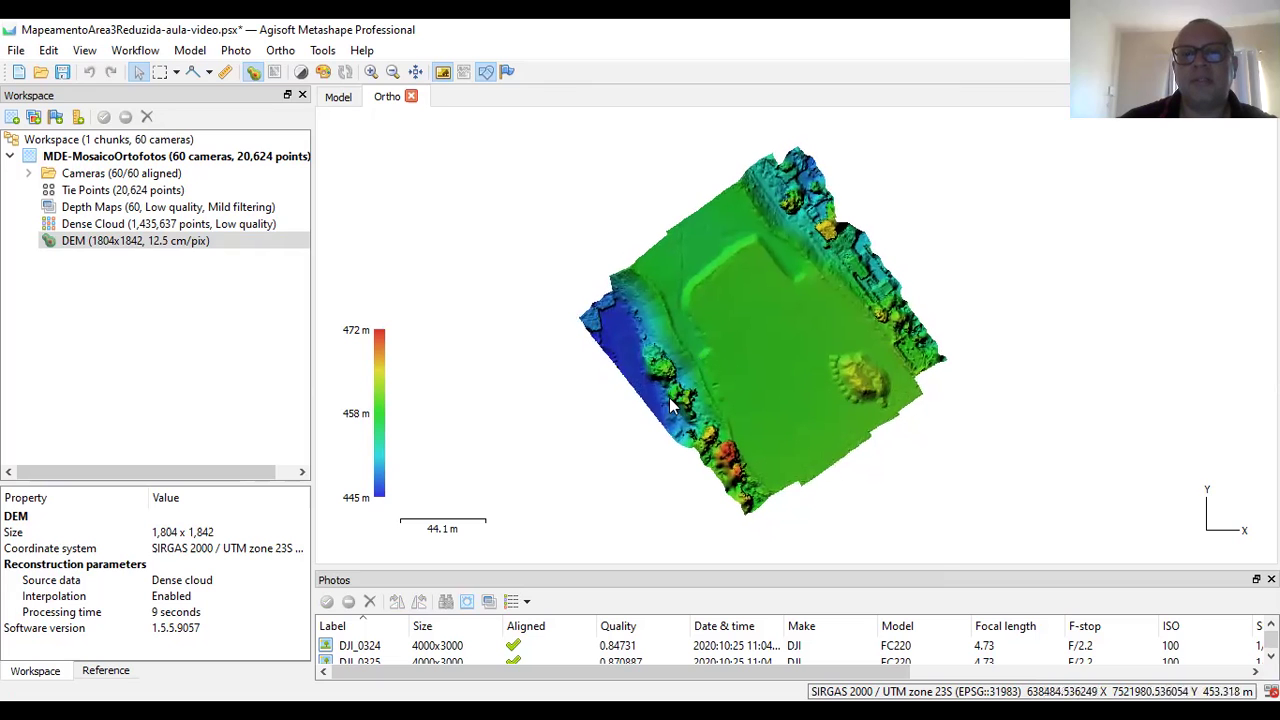
scroll(808, 286, up, 3)
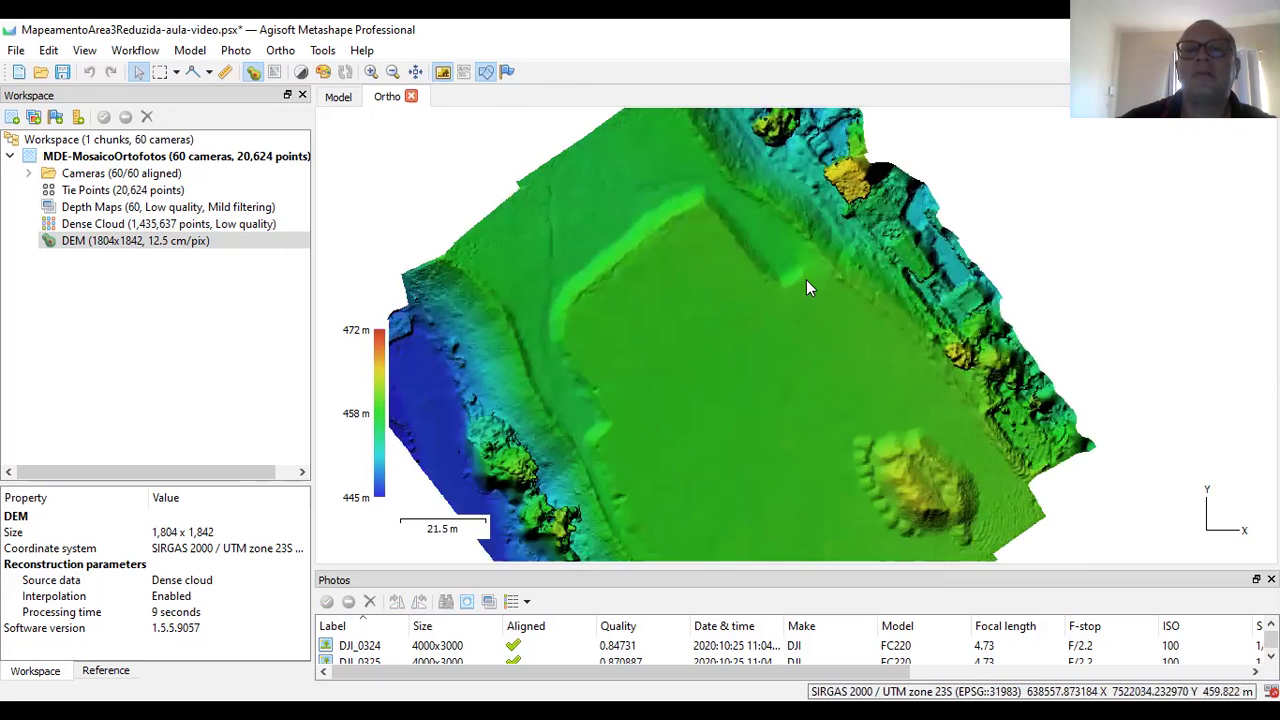
scroll(757, 333, down, 2)
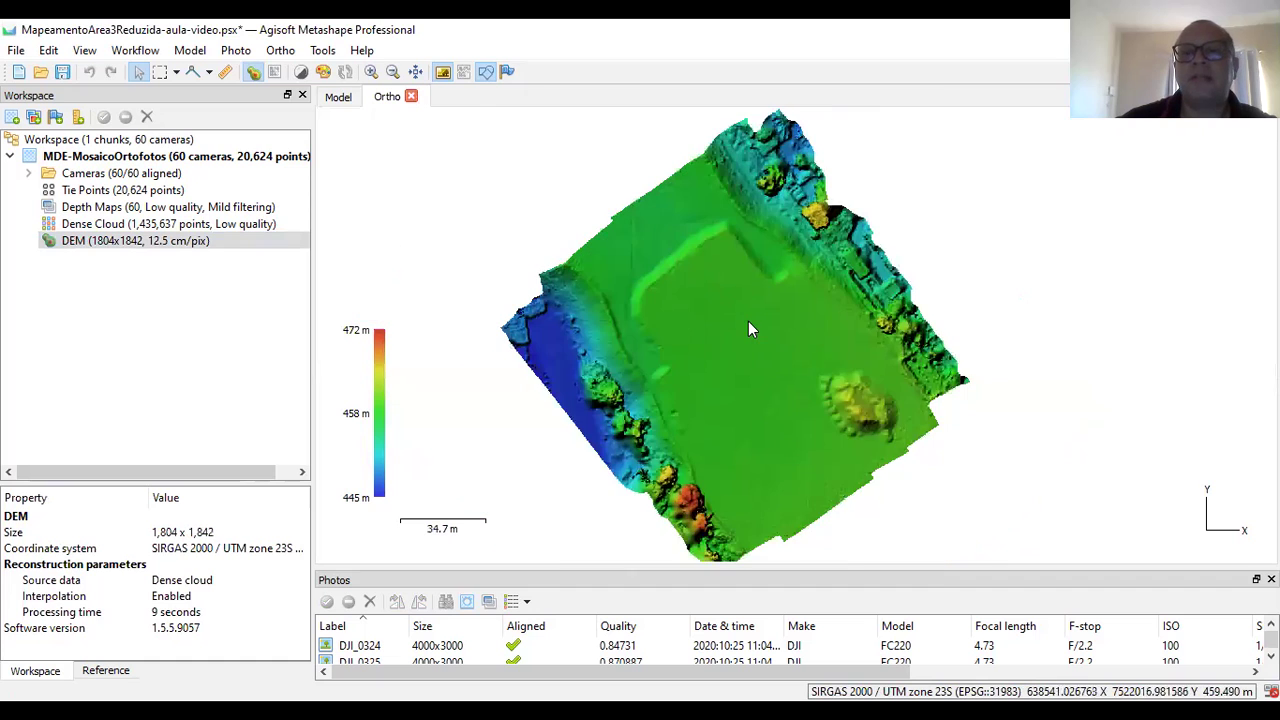
scroll(700, 310, up, 1)
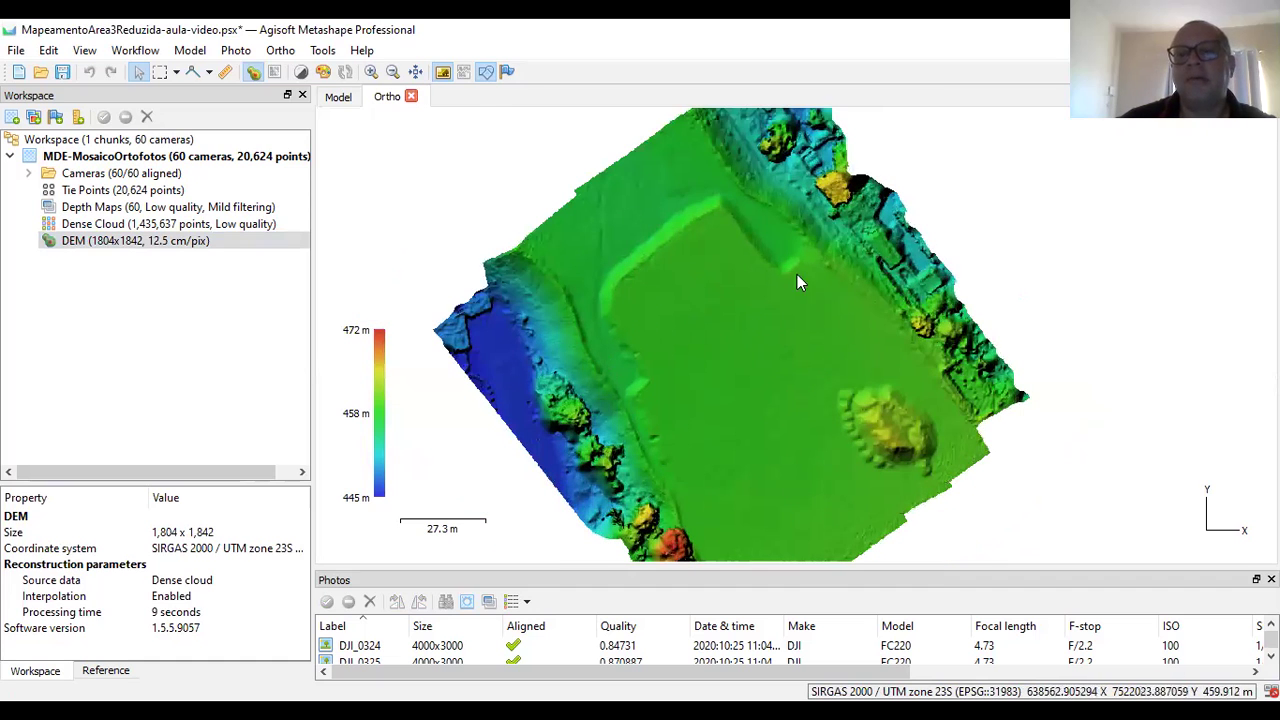
Measure the width of a single DEM pixel on the material mound with the ruler.
scroll(850, 380, up, 5)
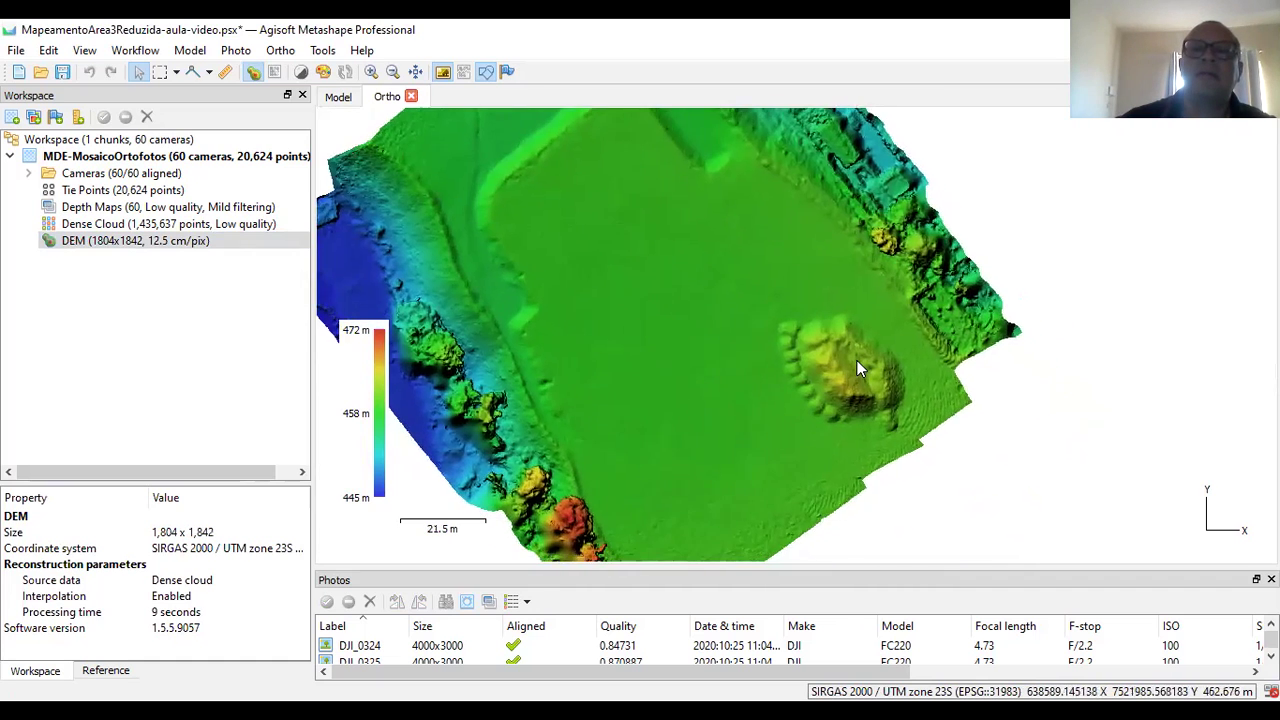
scroll(762, 352, up, 13)
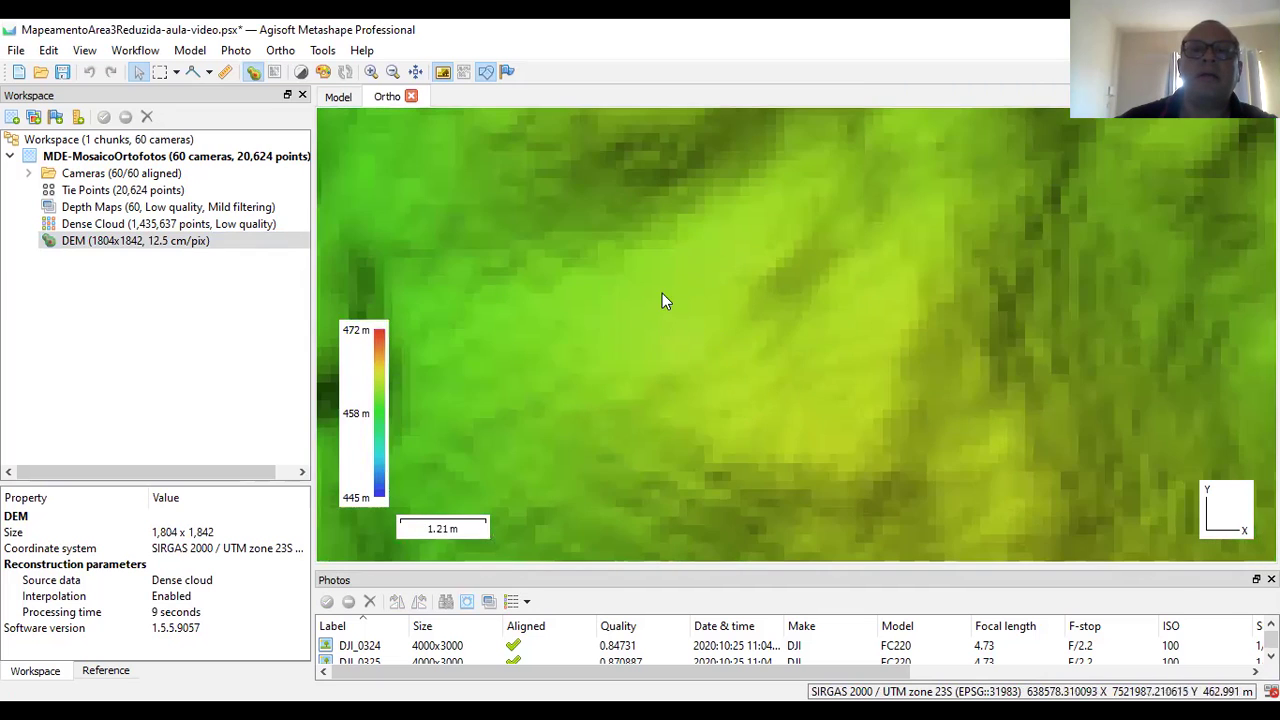
scroll(658, 282, up, 3)
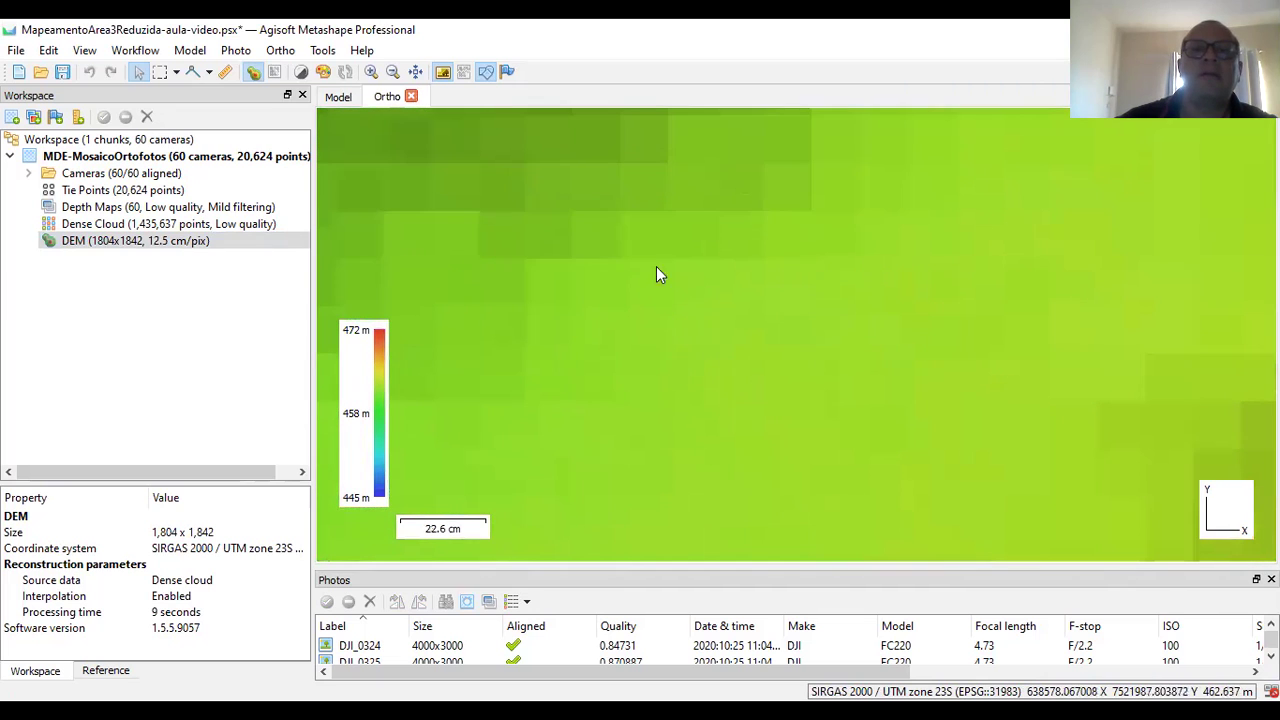
click(225, 71)
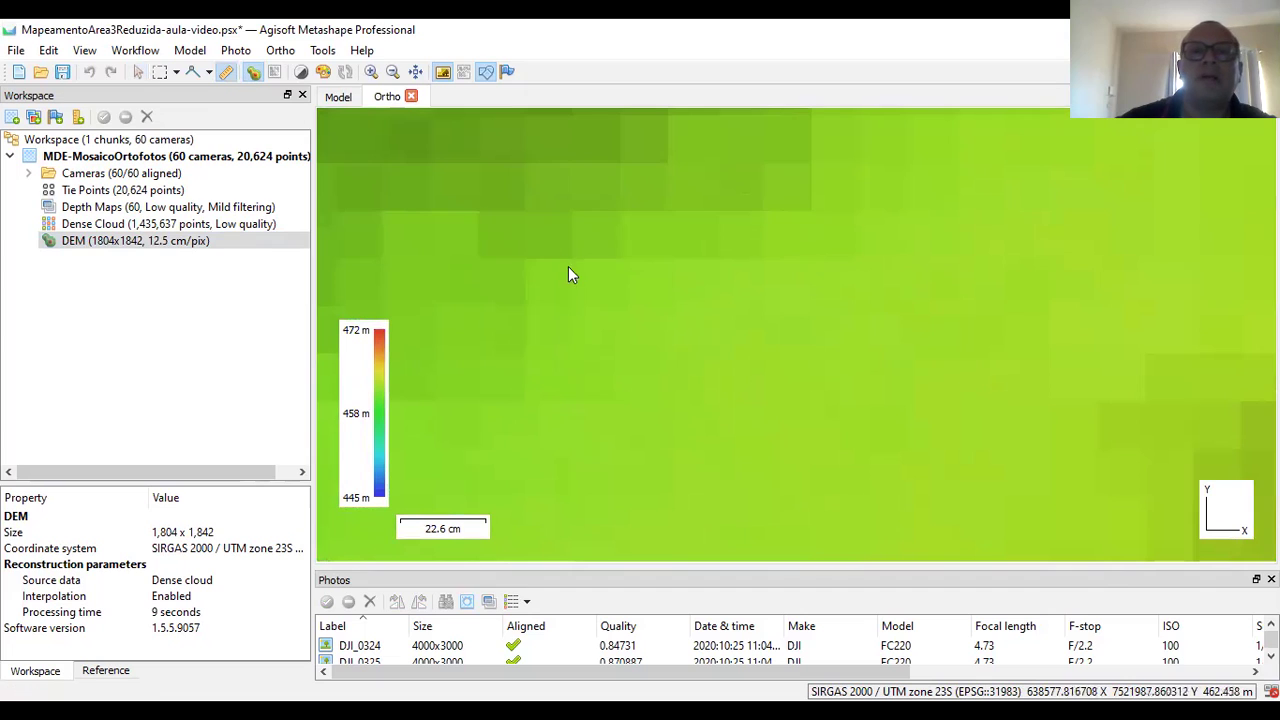
click(571, 257)
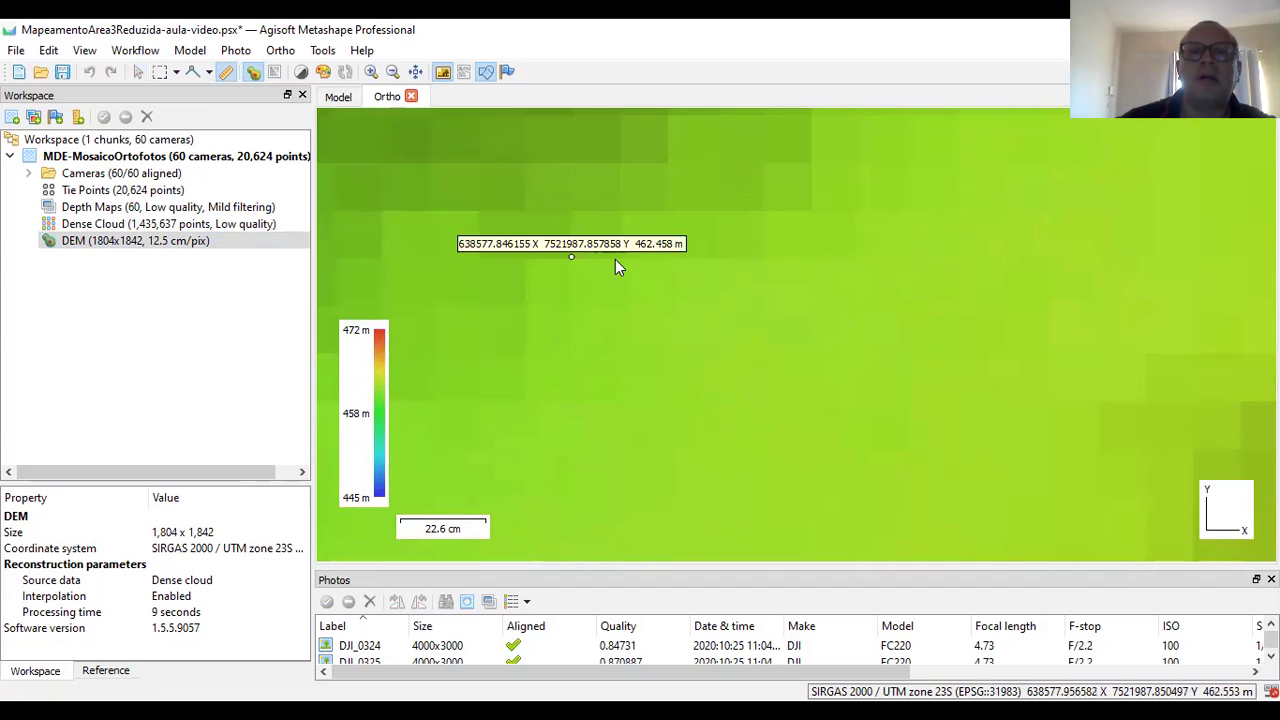
click(619, 258)
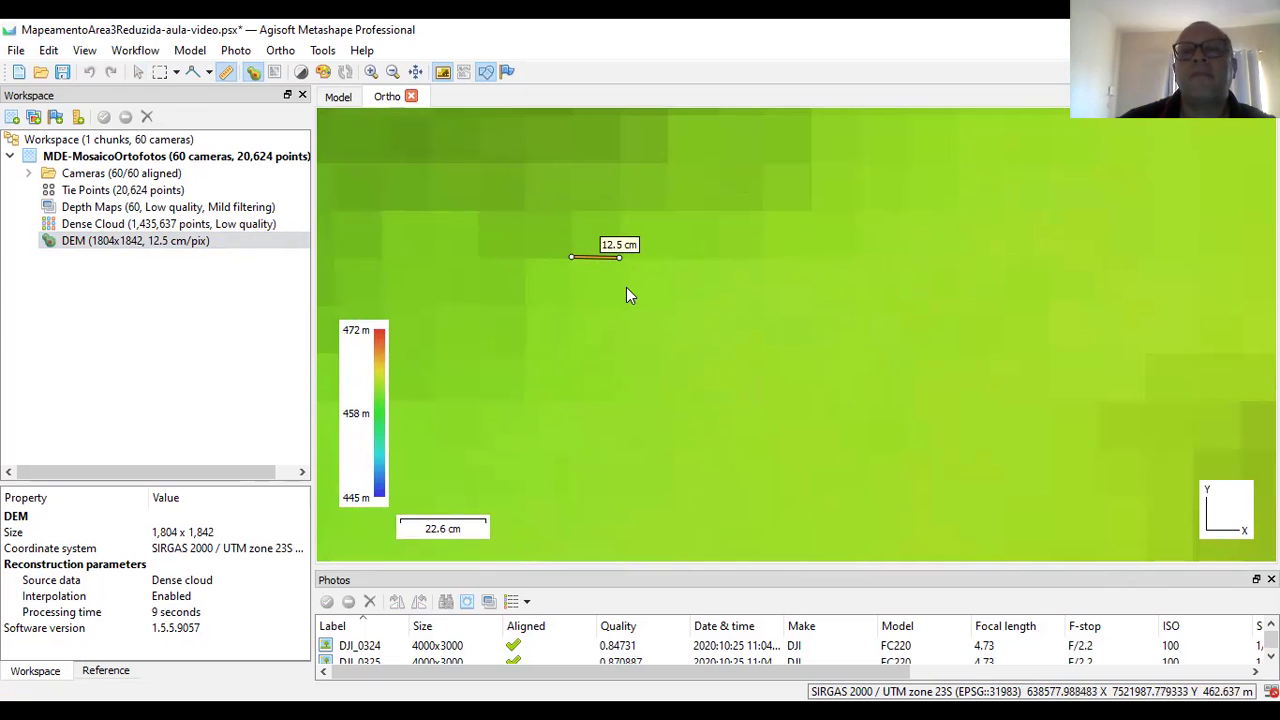
Build the orthomosaic on the DEM surface with Mosaic blending and hole filling enabled, and display it.
scroll(570, 305, down, 10)
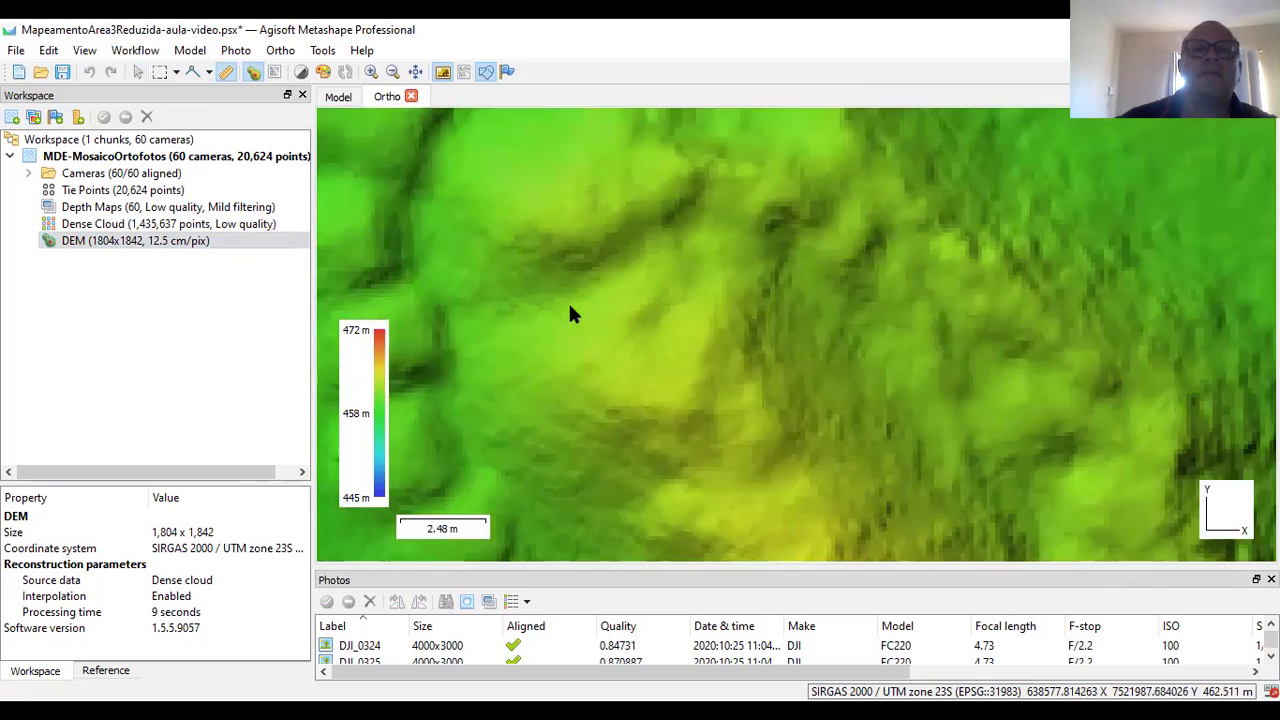
scroll(572, 310, down, 5)
drag(577, 304, 757, 394)
scroll(686, 294, down, 3)
drag(686, 294, 762, 349)
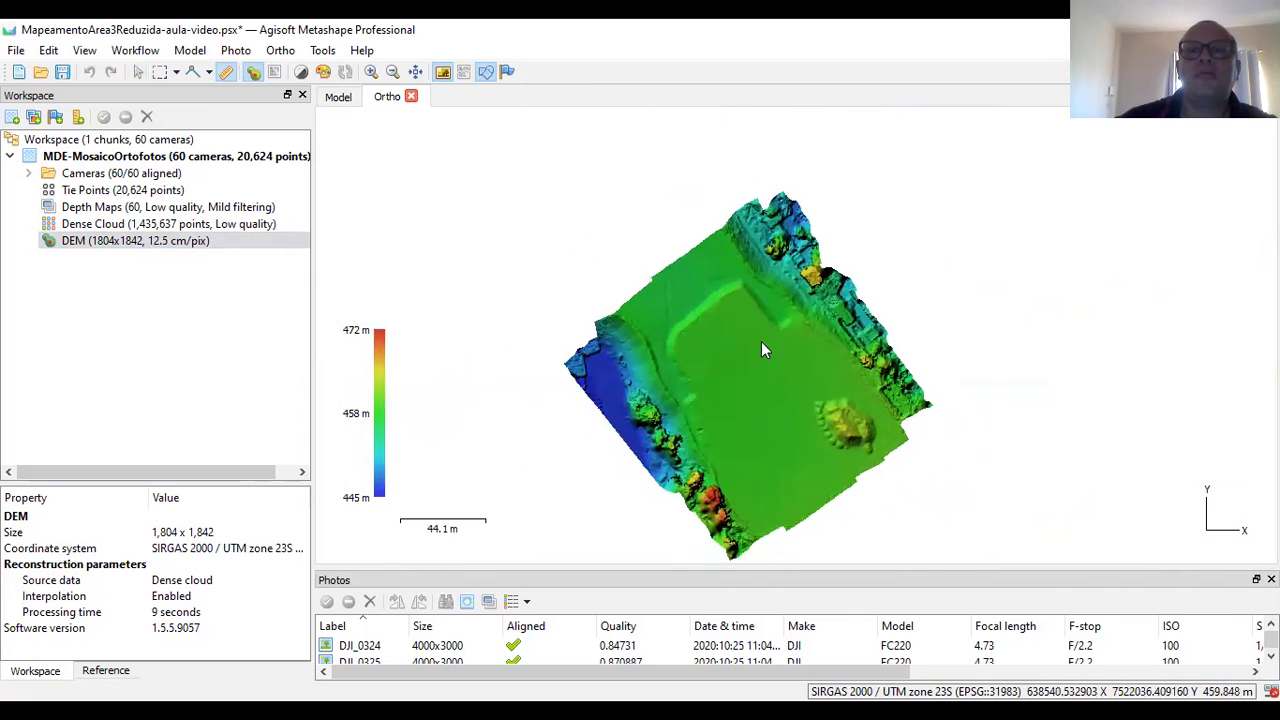
scroll(757, 335, up, 1)
click(769, 308)
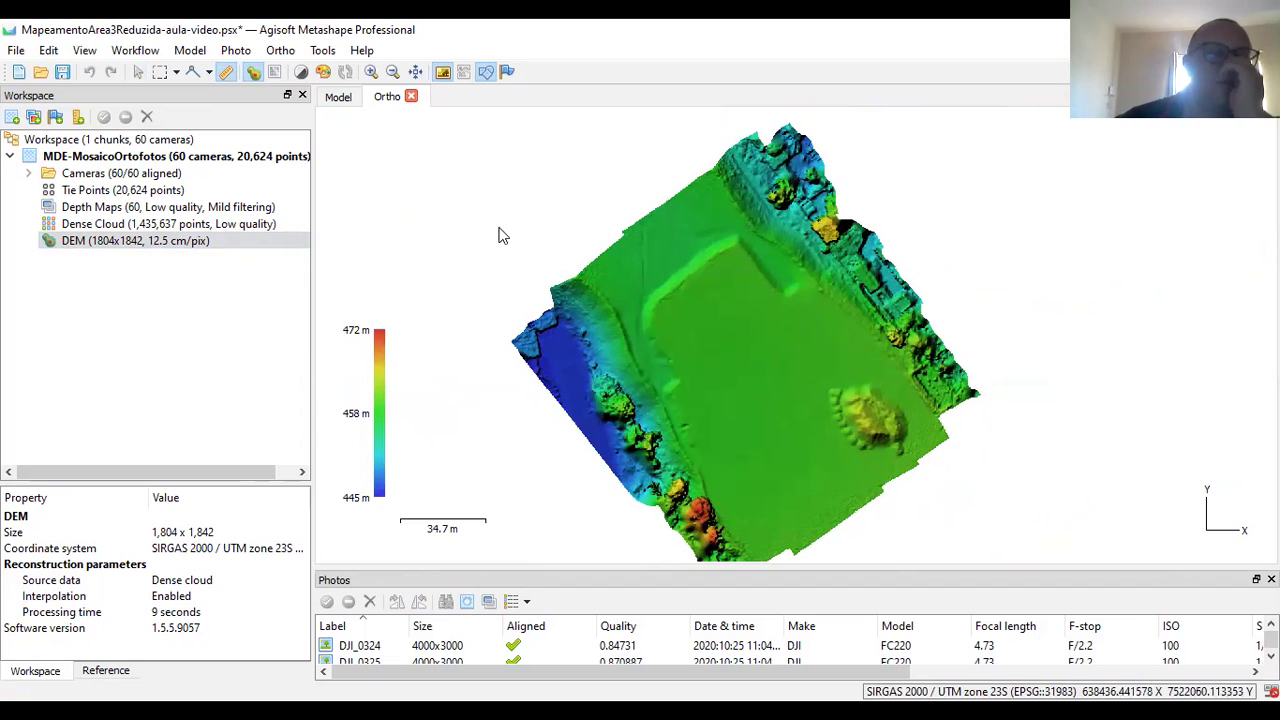
click(135, 50)
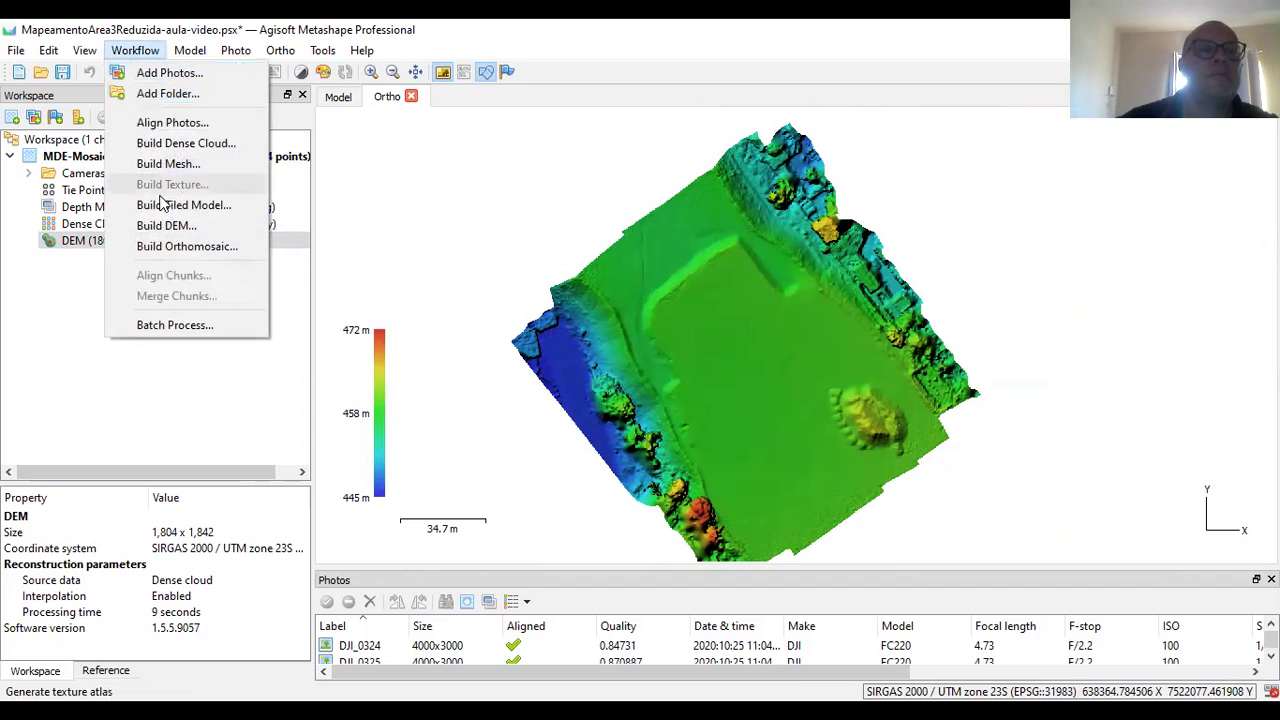
click(203, 250)
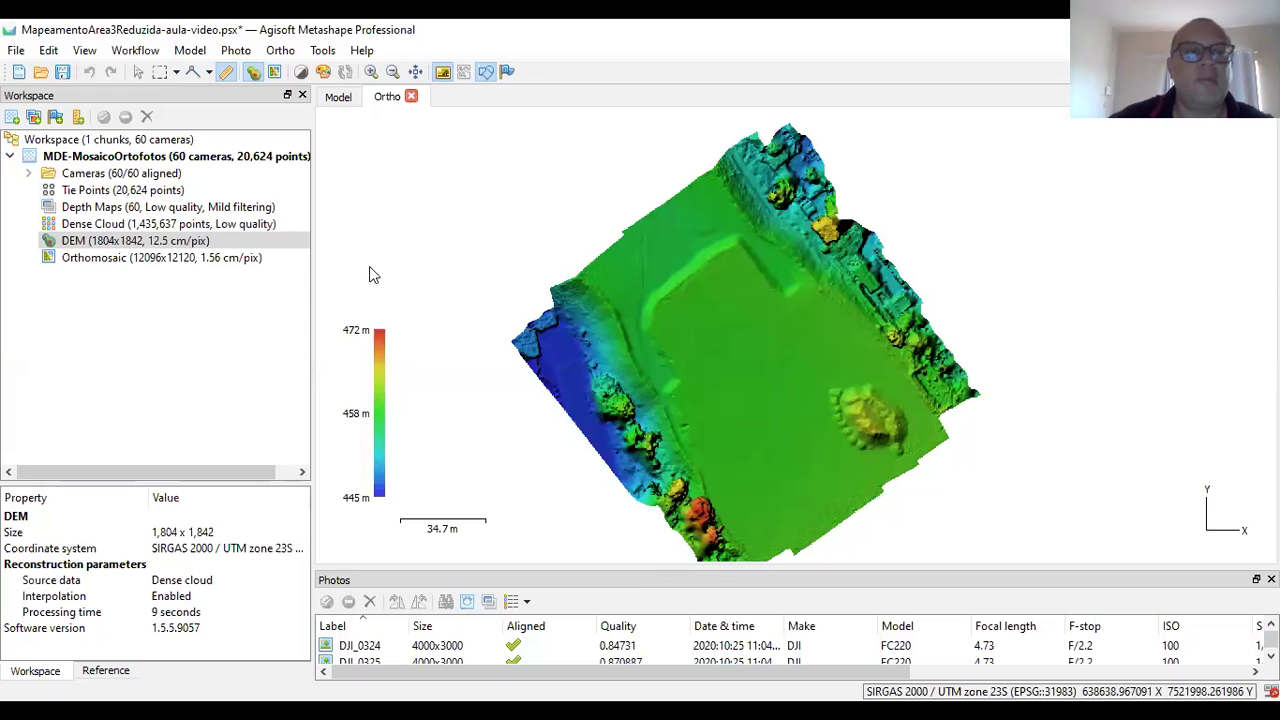
double_click(78, 258)
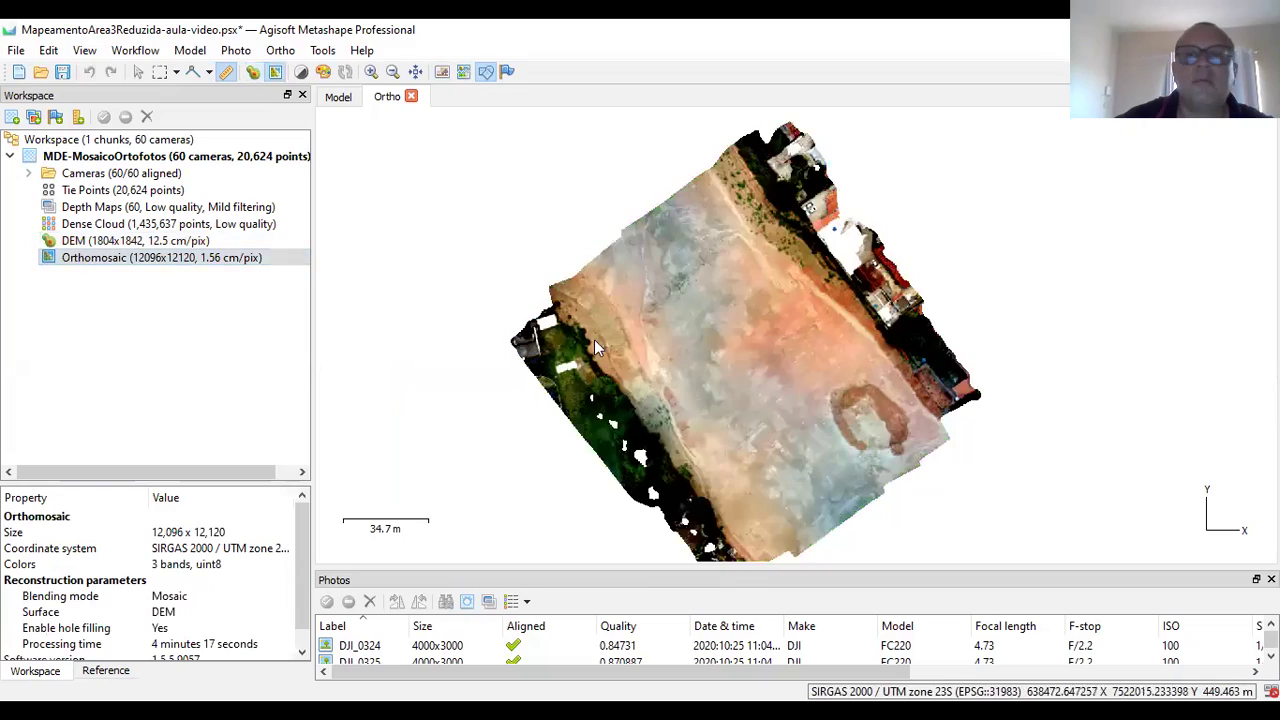
Examine the orthomosaic's detail around the material mound, the open terrain and the neighbouring buildings.
drag(800, 358, 798, 322)
scroll(826, 358, up, 6)
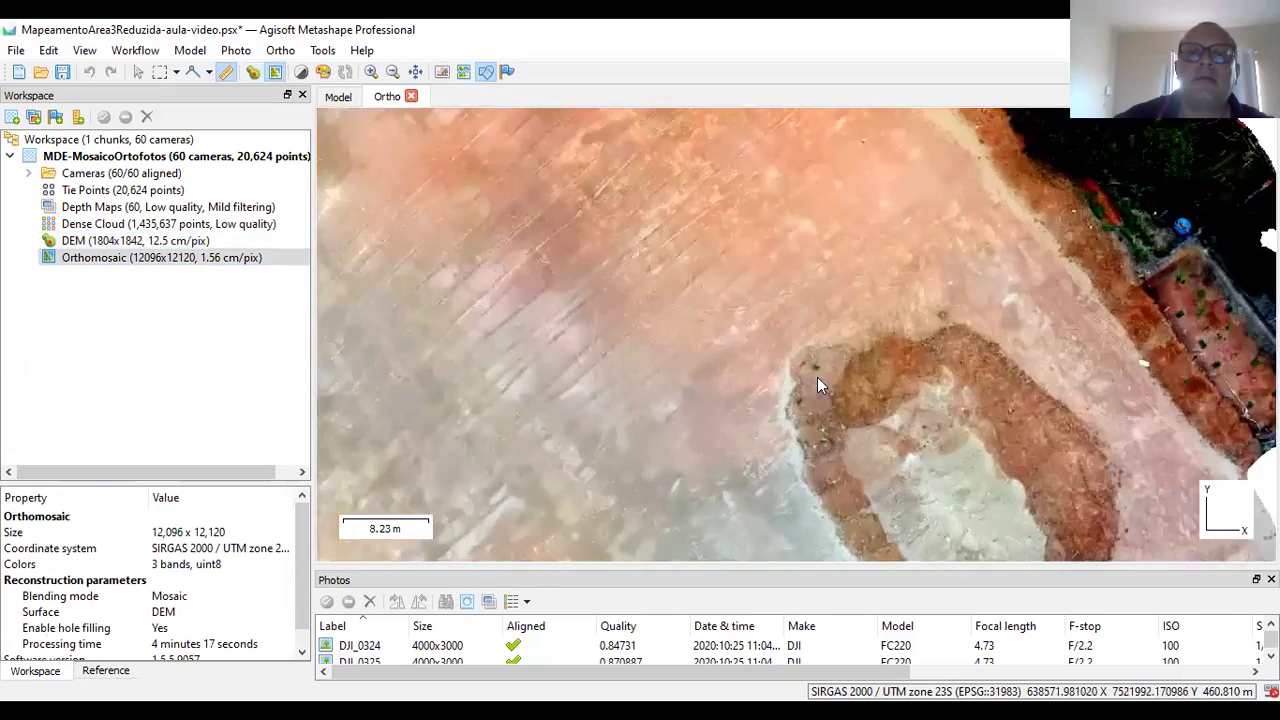
scroll(817, 377, up, 2)
drag(873, 384, 604, 205)
scroll(609, 236, up, 2)
scroll(780, 296, up, 2)
scroll(780, 296, down, 3)
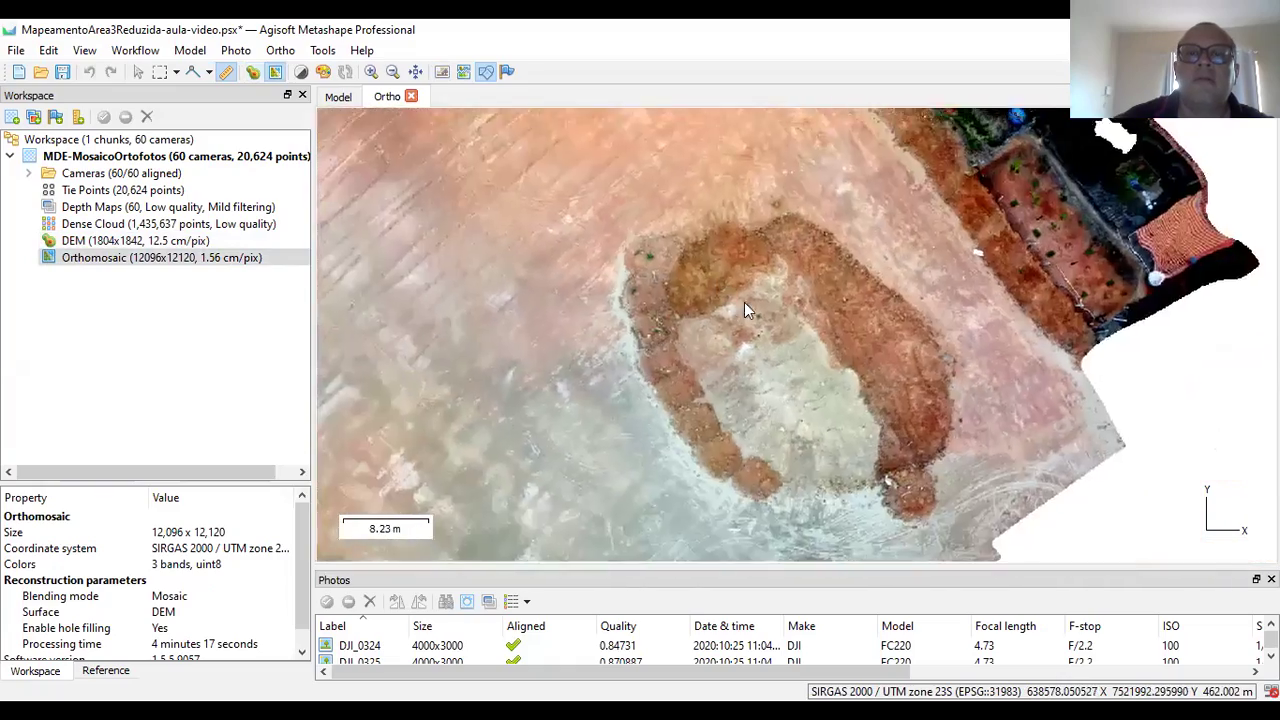
drag(744, 302, 648, 279)
scroll(740, 360, down, 1)
drag(740, 360, 848, 468)
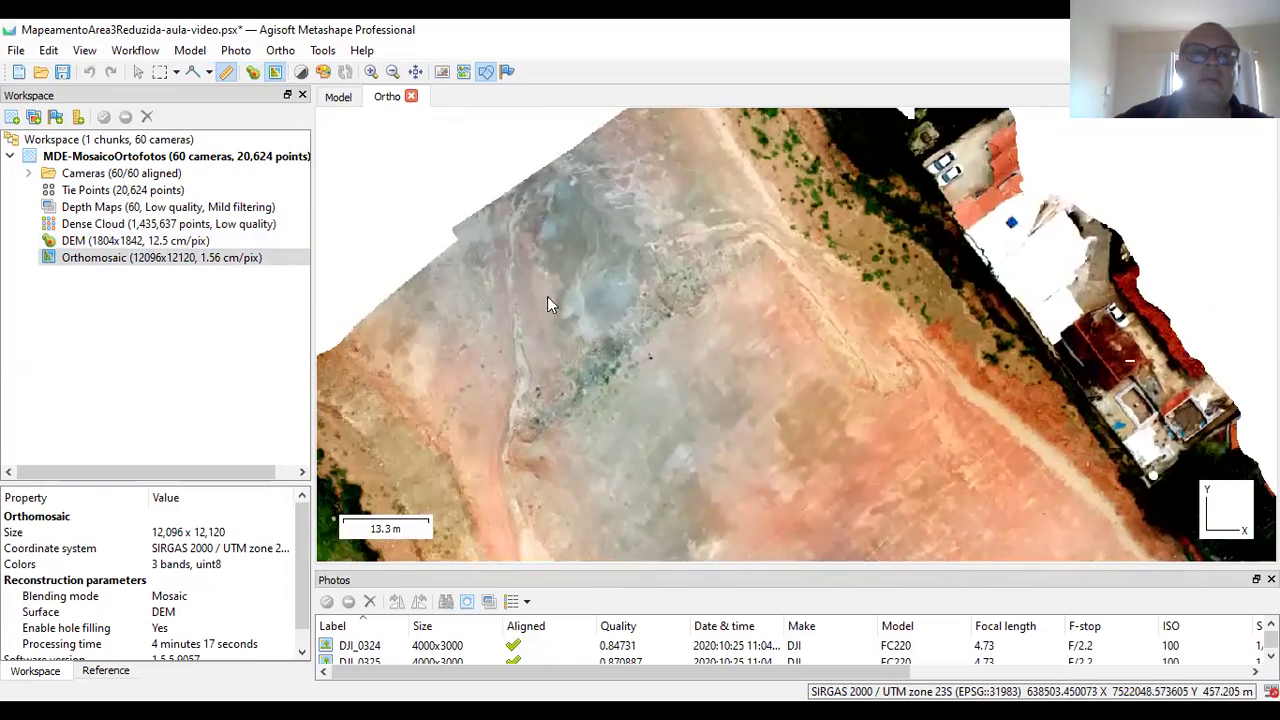
scroll(766, 283, down, 1)
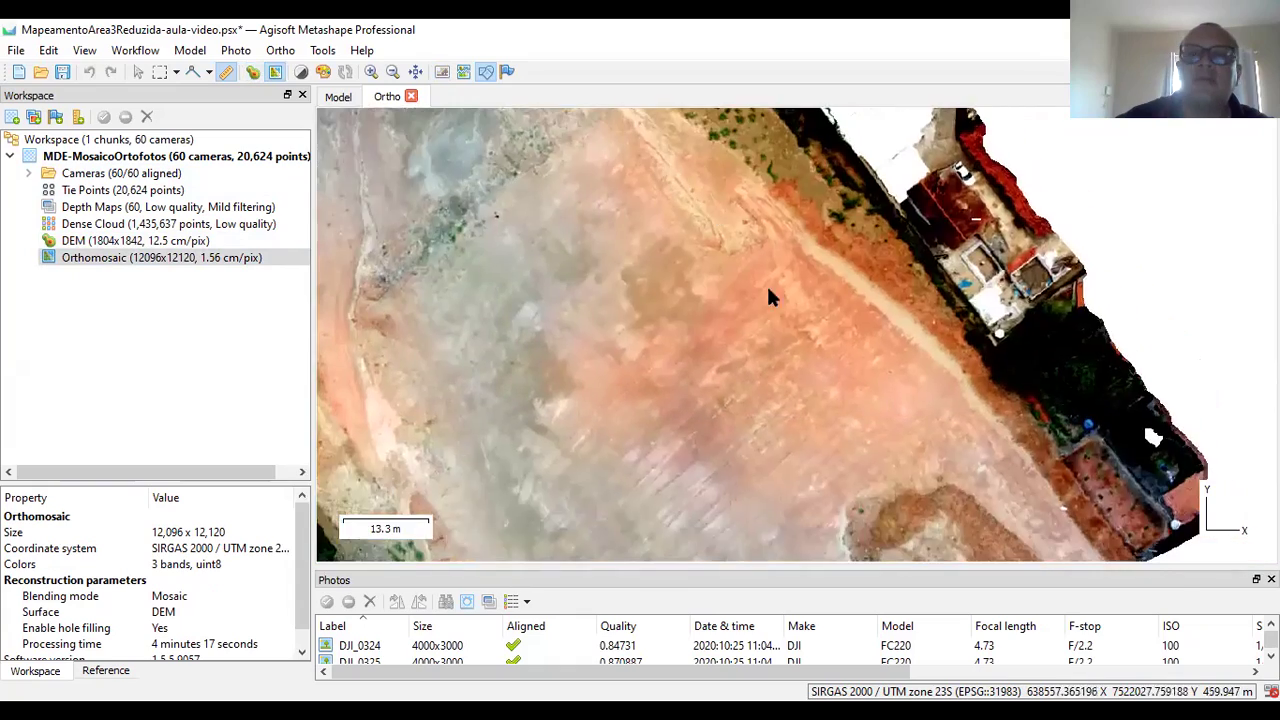
Draw a polyline about 119 m long diagonally across the open terrain on the orthomosaic, from its upper-left edge to below the material mound.
scroll(793, 261, up, 2)
drag(780, 291, 740, 225)
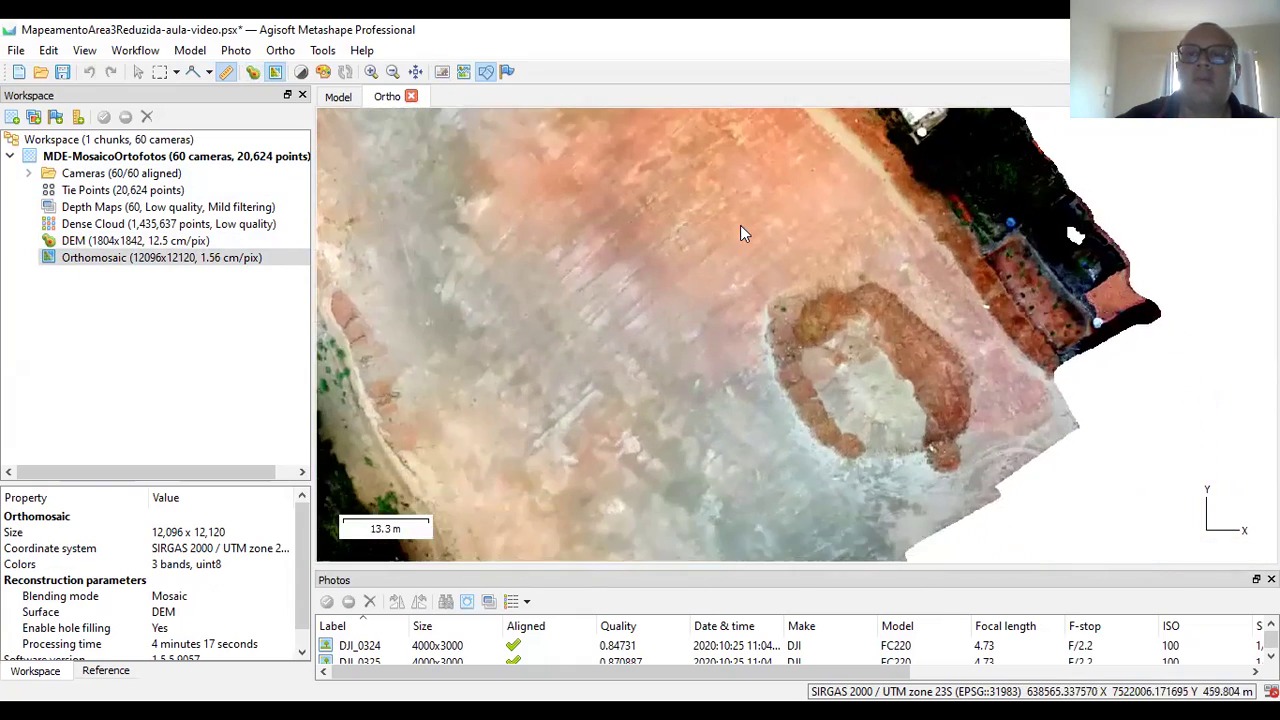
scroll(783, 283, up, 1)
drag(783, 283, 982, 412)
scroll(716, 234, down, 1)
drag(503, 199, 435, 167)
click(209, 73)
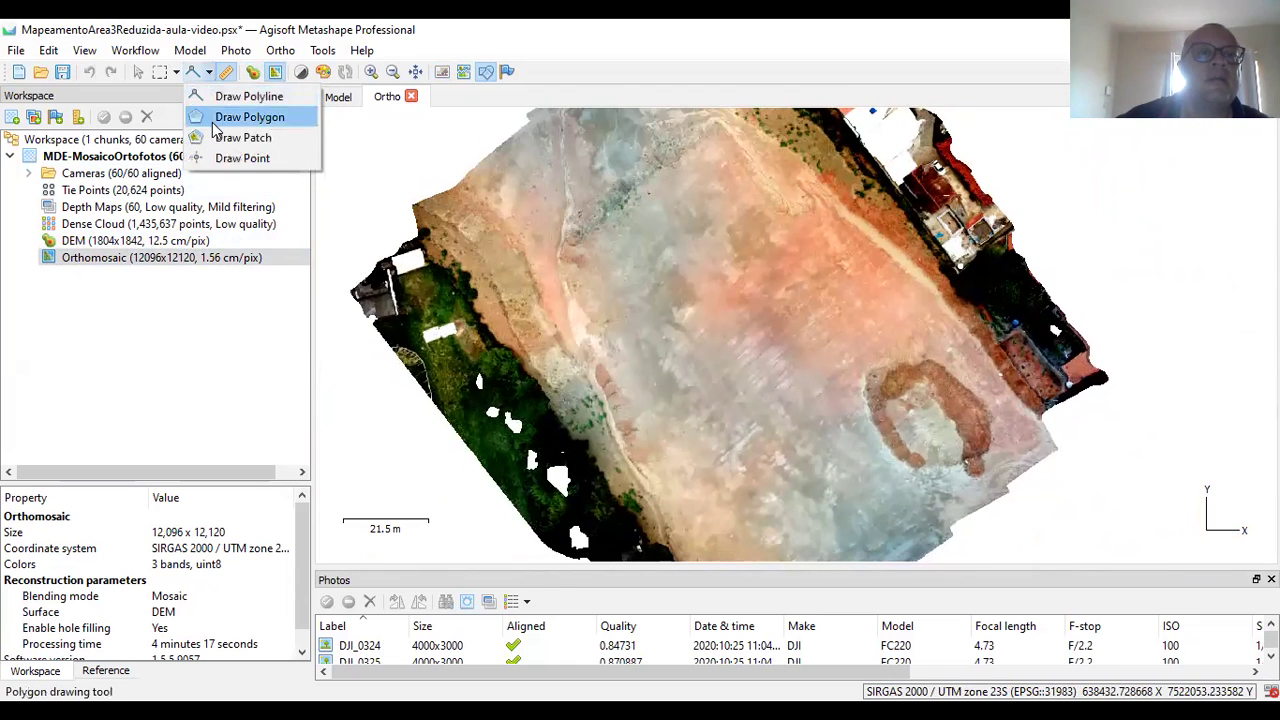
click(225, 95)
click(560, 137)
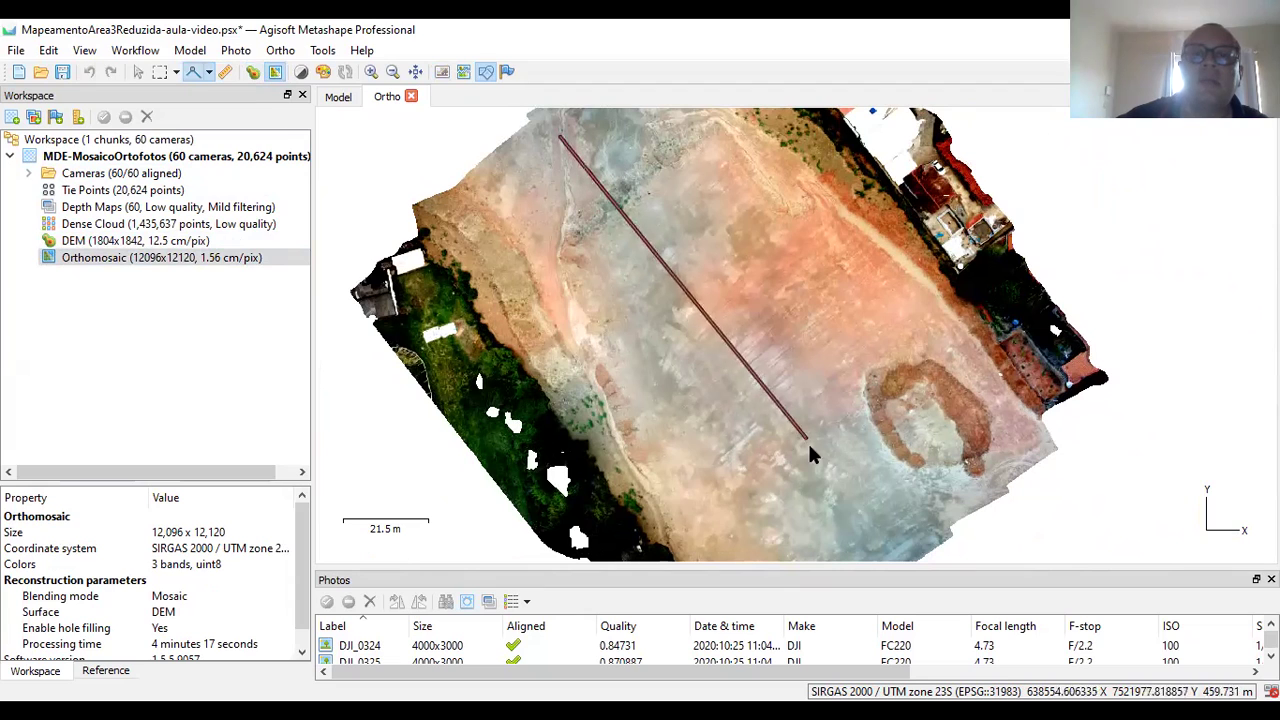
double_click(845, 514)
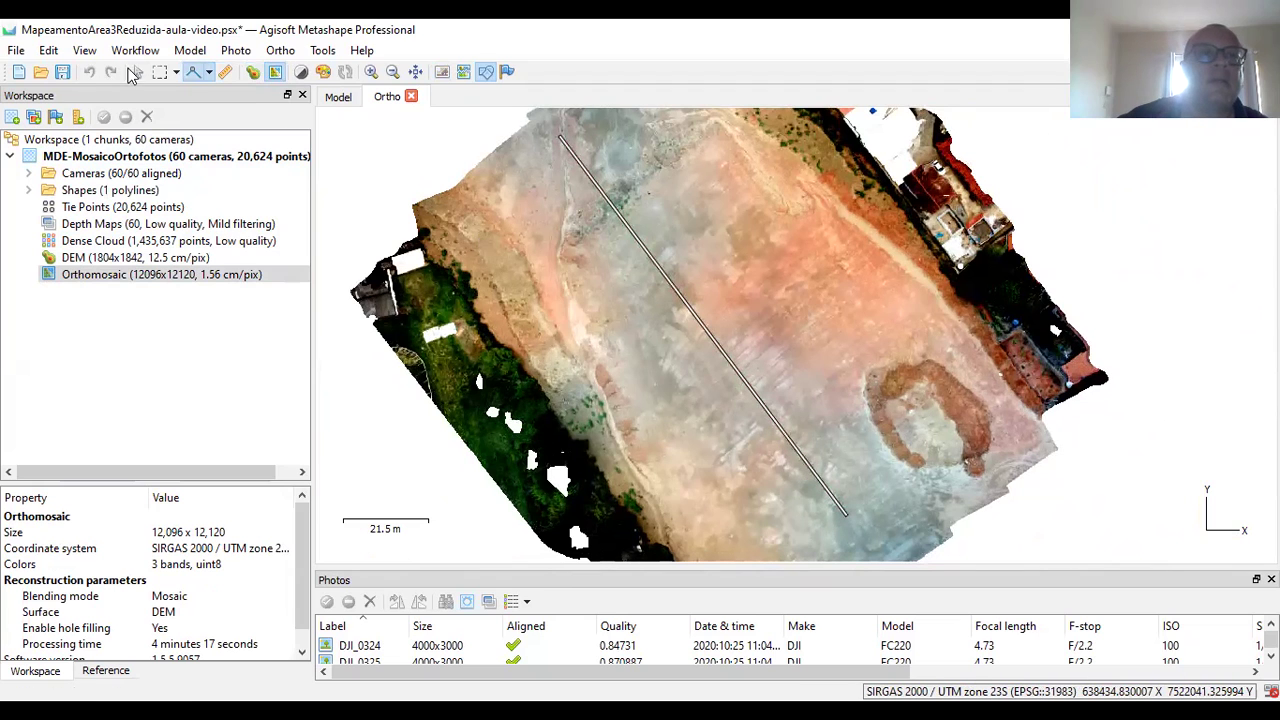
Measure the polyline's elevation profile and widen the Measure Shape window to enlarge the graph.
key(v)
click(632, 229)
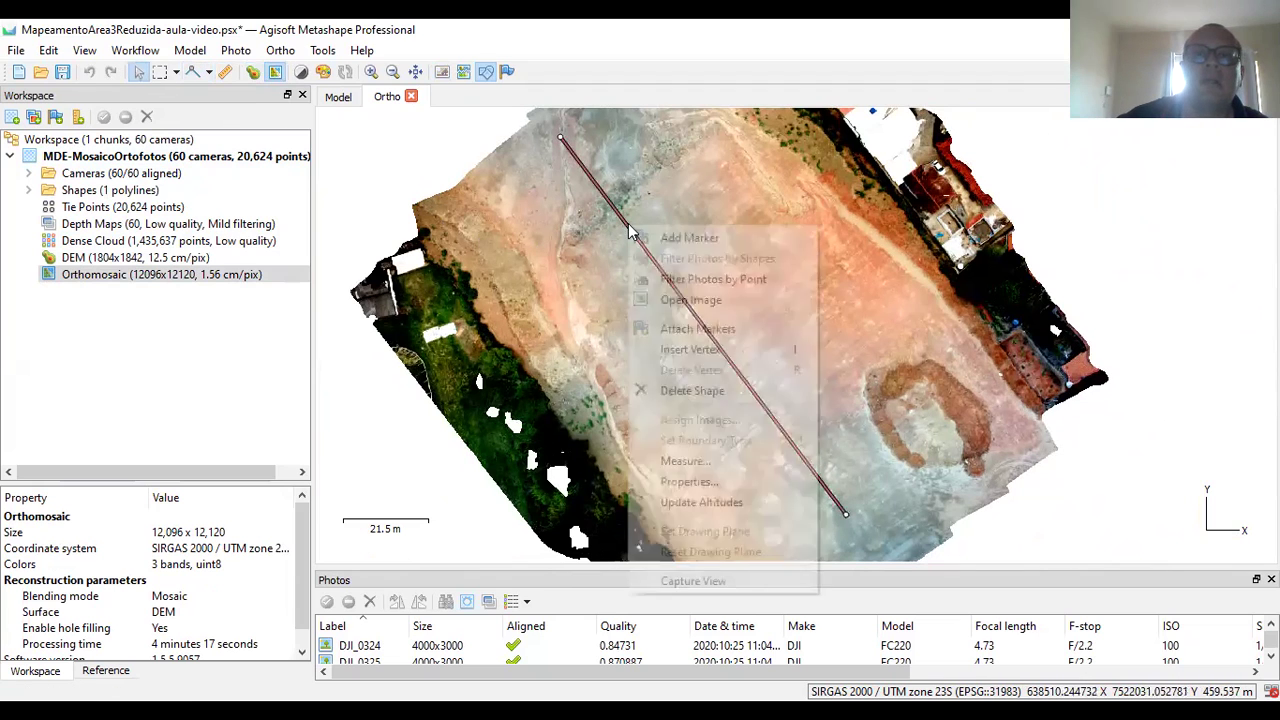
right_click(628, 226)
click(677, 460)
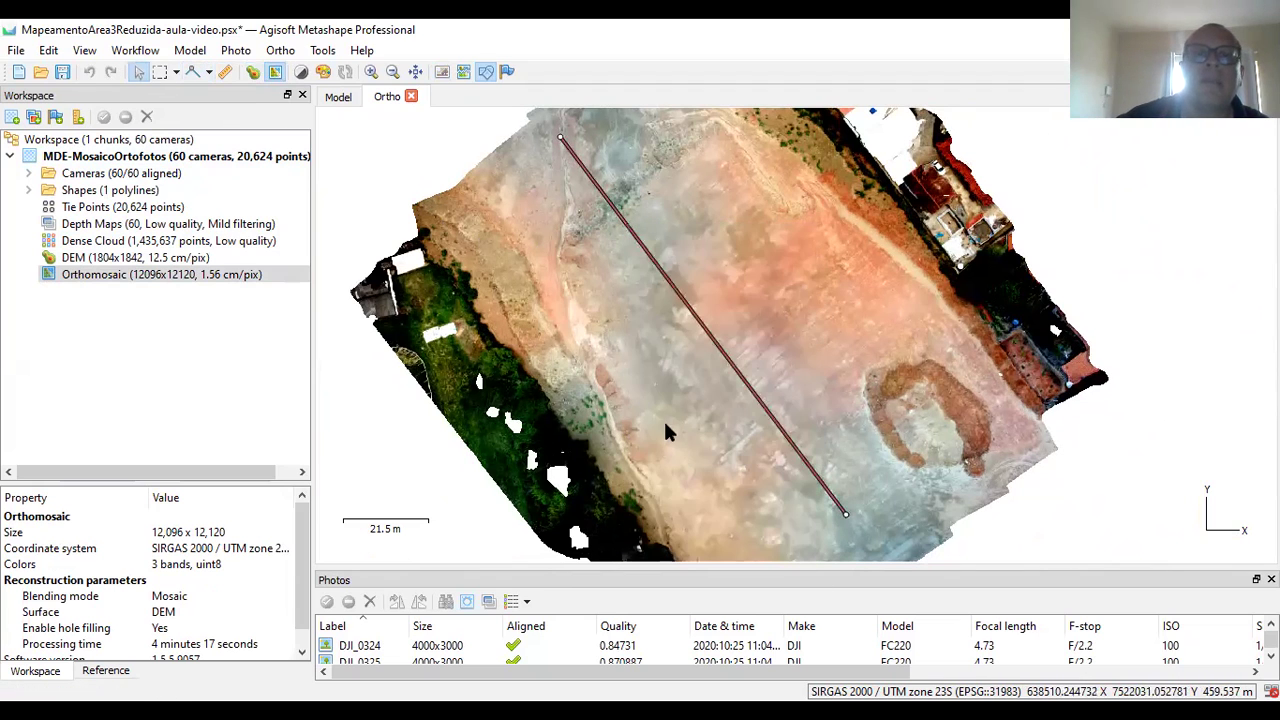
click(506, 247)
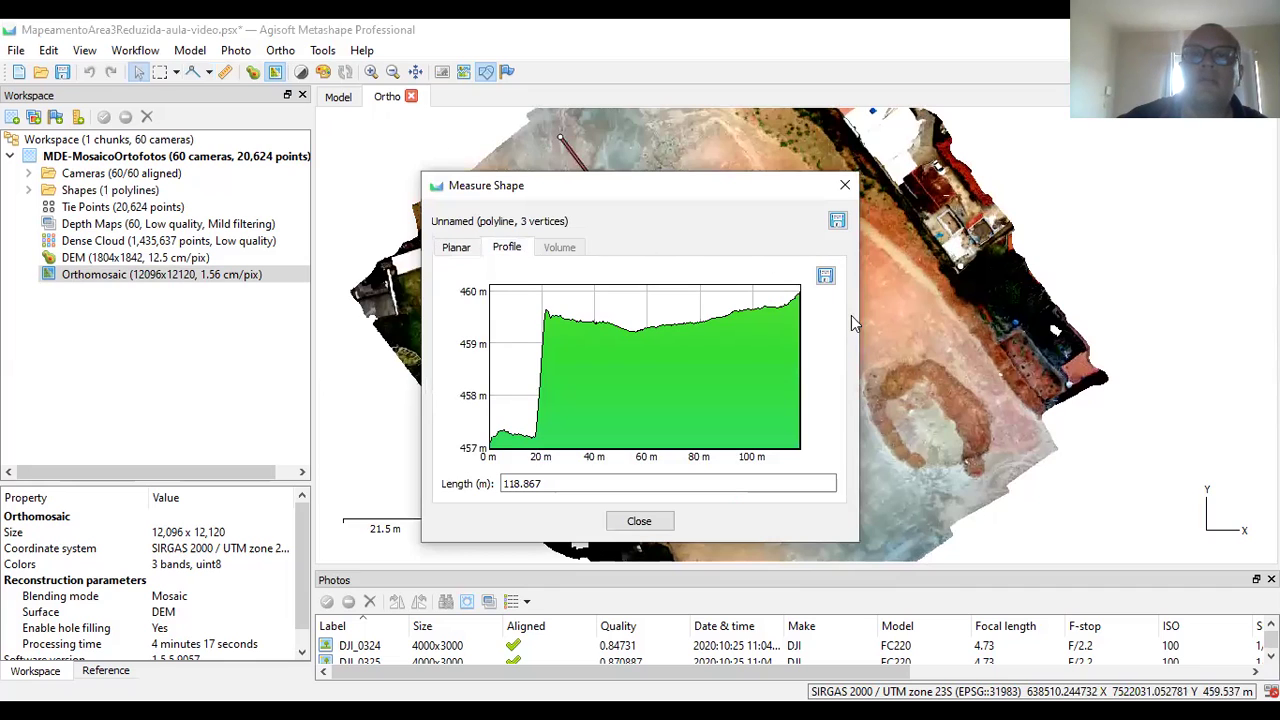
drag(859, 322, 1121, 325)
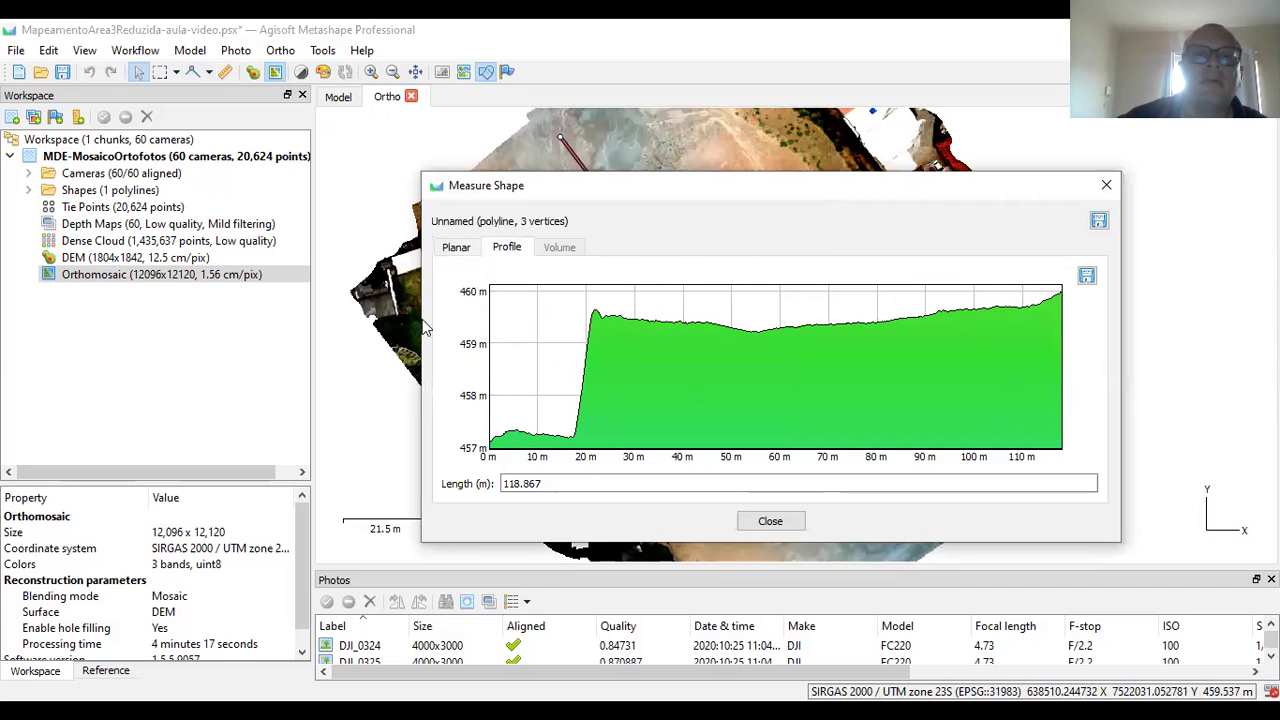
drag(423, 319, 120, 319)
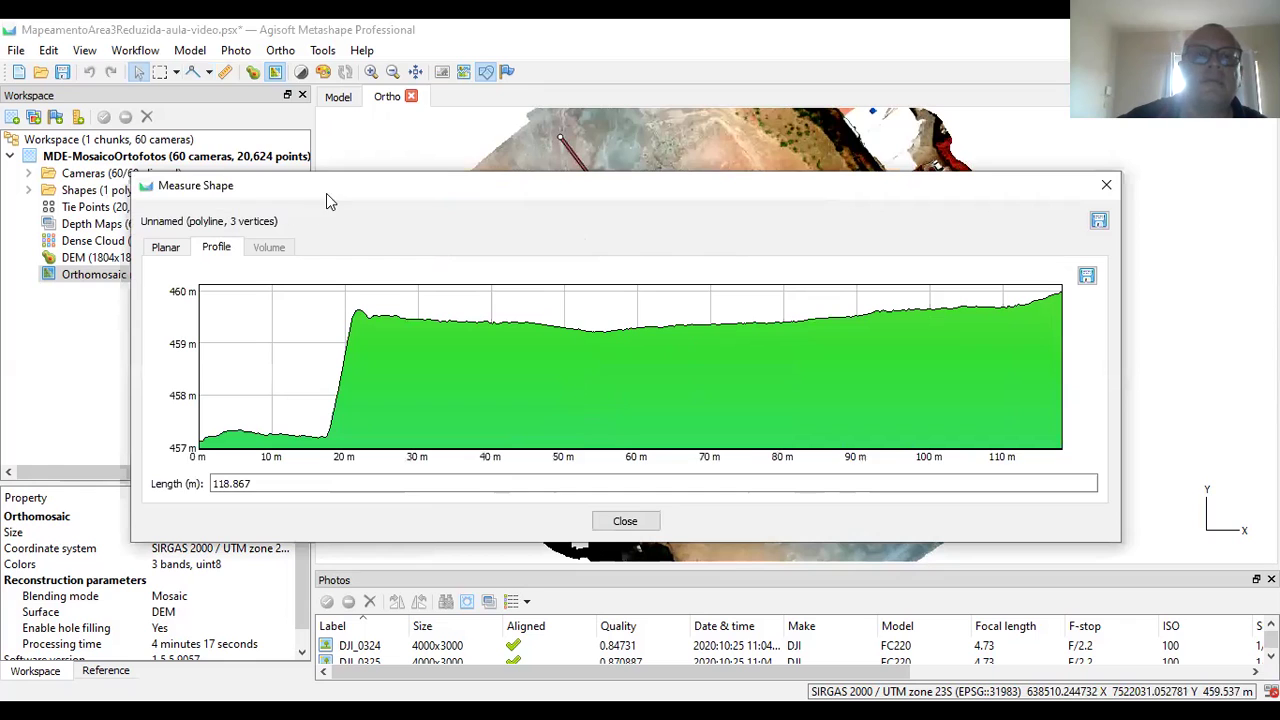
drag(313, 180, 251, 152)
Examine the elevations along the profile, focusing on the steep slope between about 17 m and 22 m.
scroll(560, 335, up, 3)
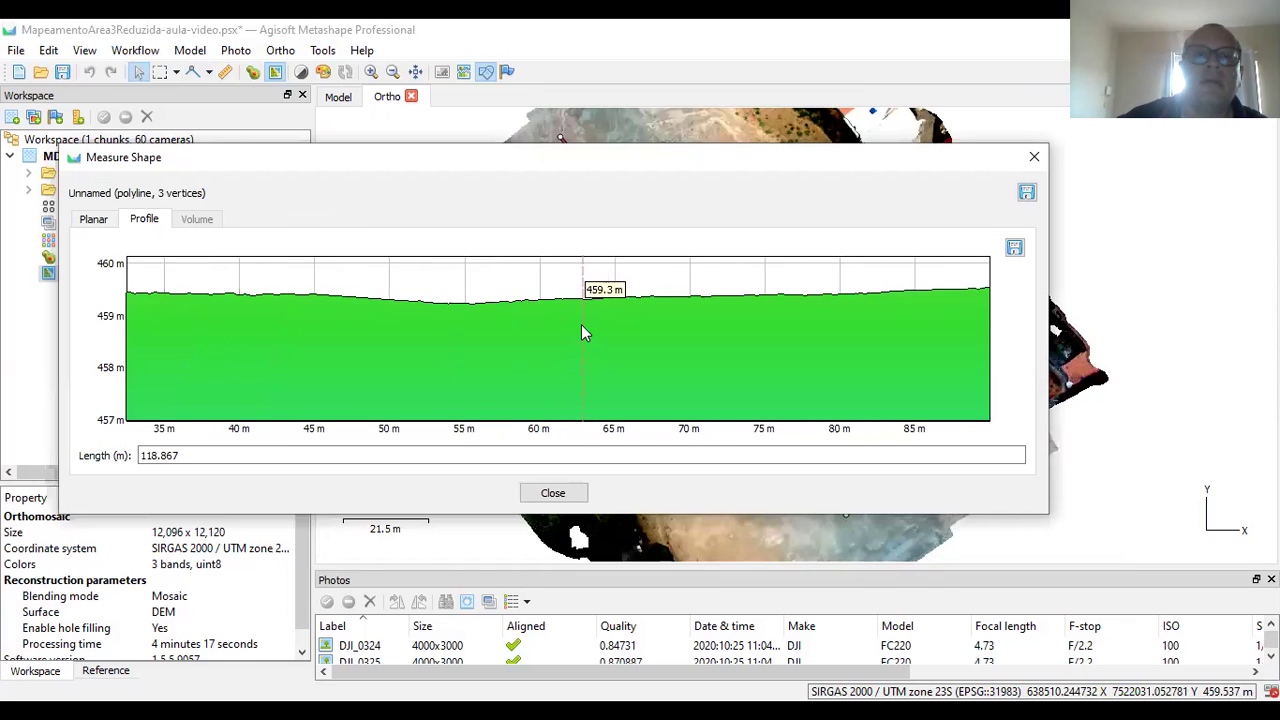
scroll(577, 331, down, 5)
scroll(577, 331, up, 10)
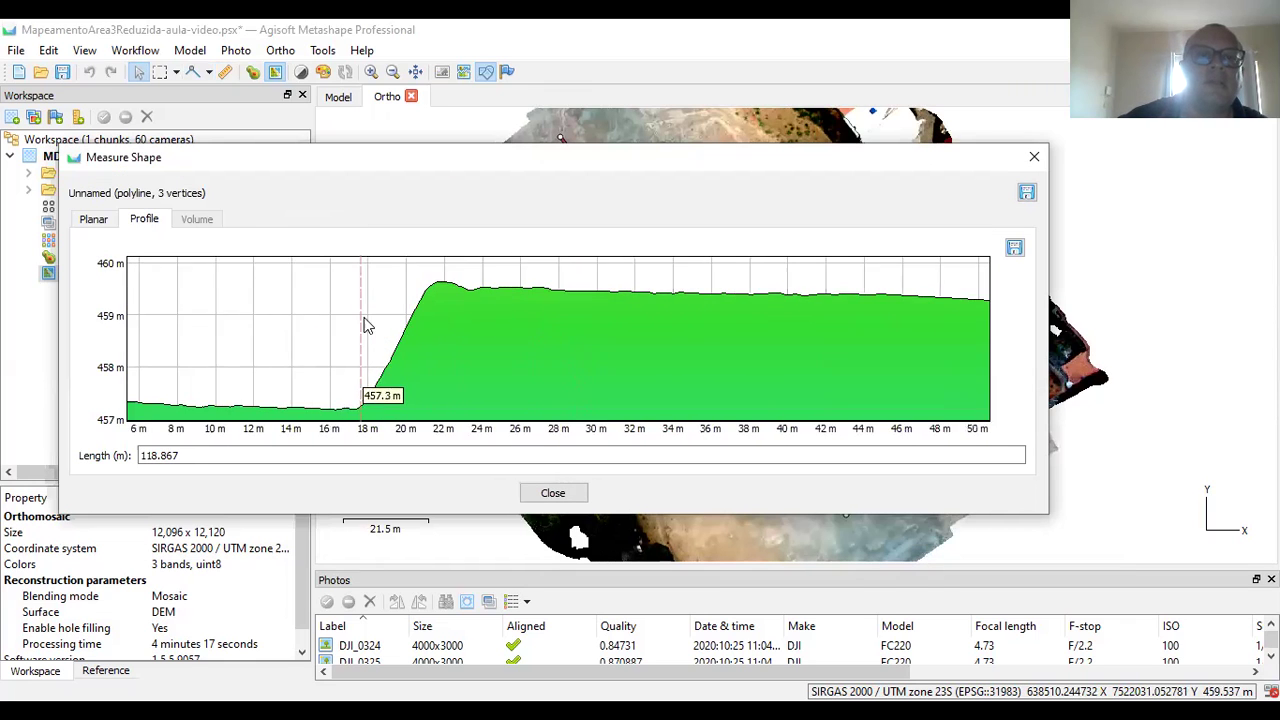
scroll(476, 362, up, 1)
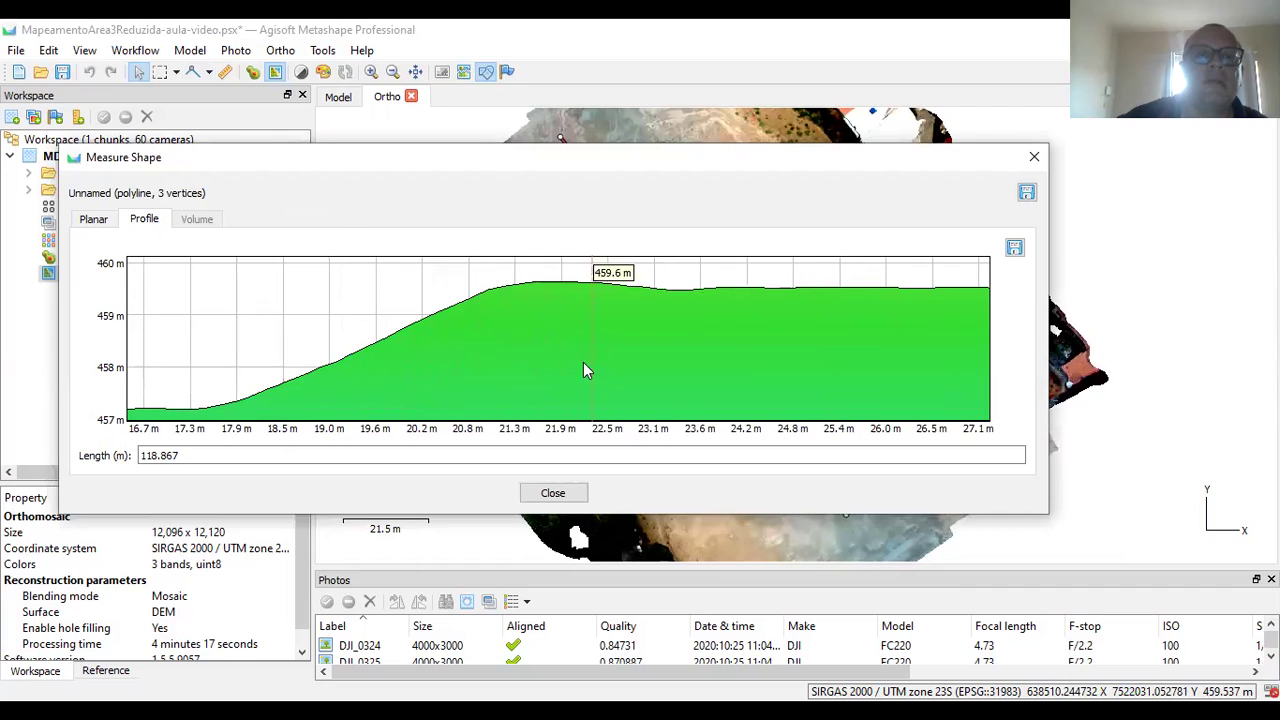
scroll(583, 362, down, 1)
scroll(352, 343, up, 1)
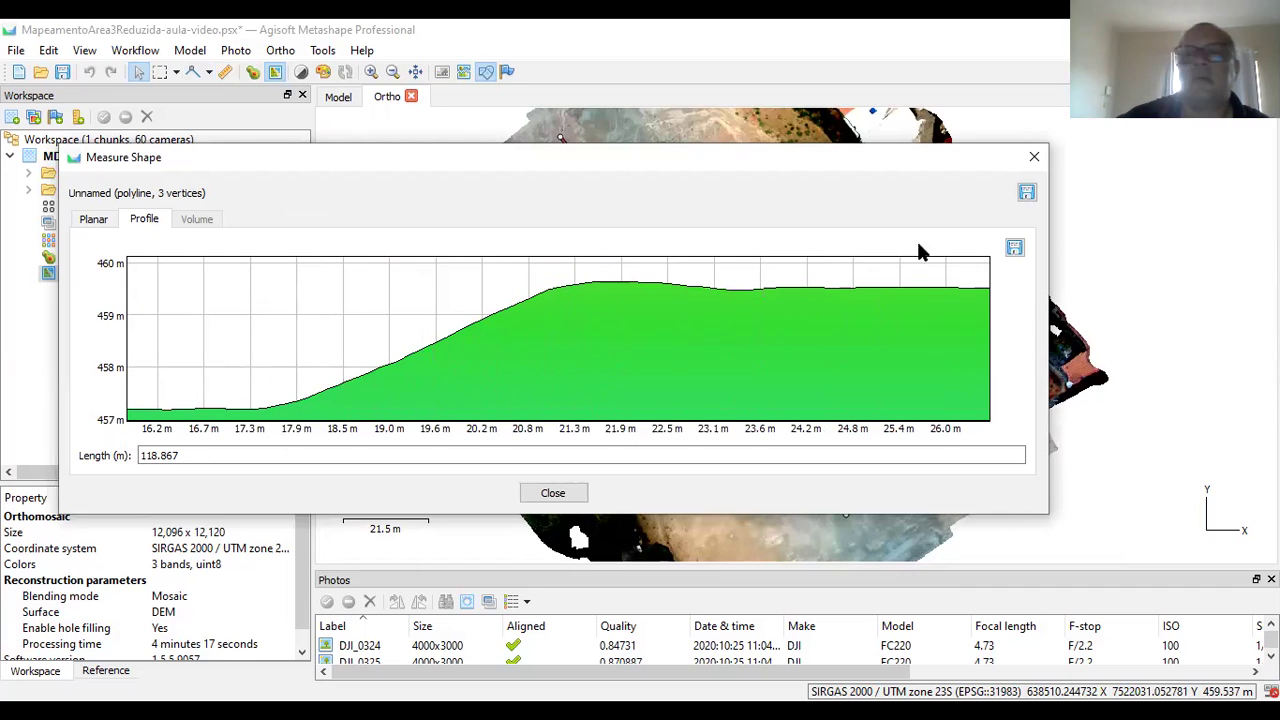